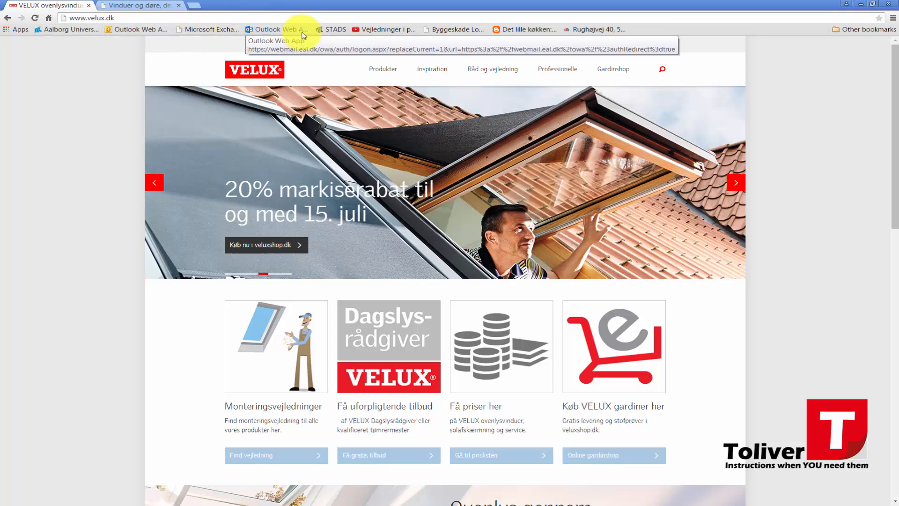
- Open VELUX's products in the Digitalt Produktkatalog from its architect resources and look through the listed roof windows
left_click(553, 74)
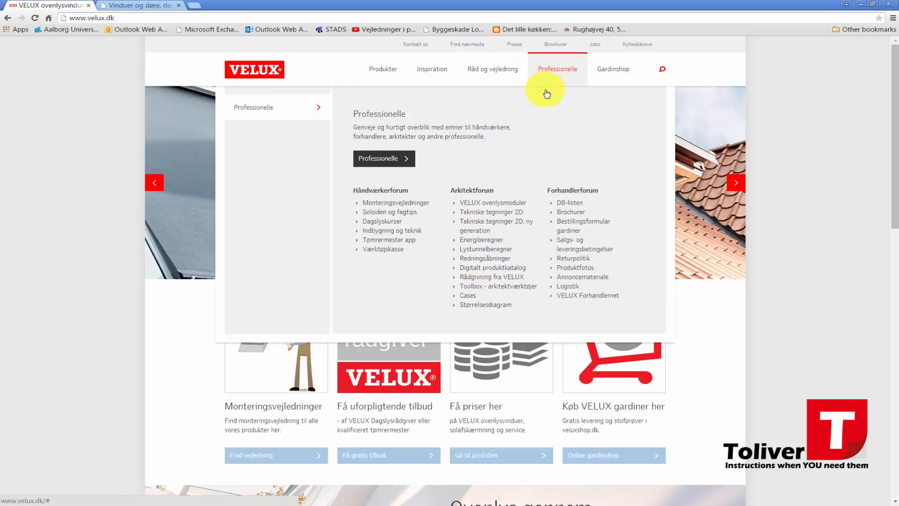
left_click(482, 270)
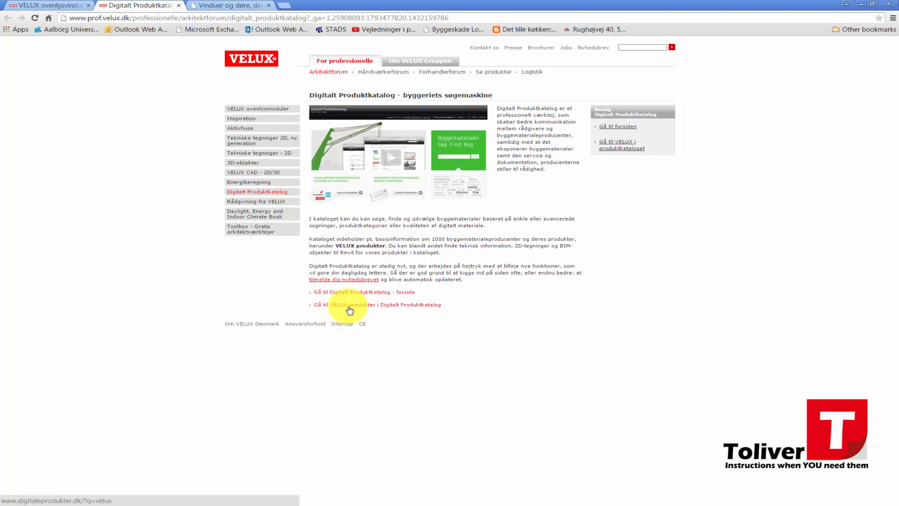
left_click(378, 304)
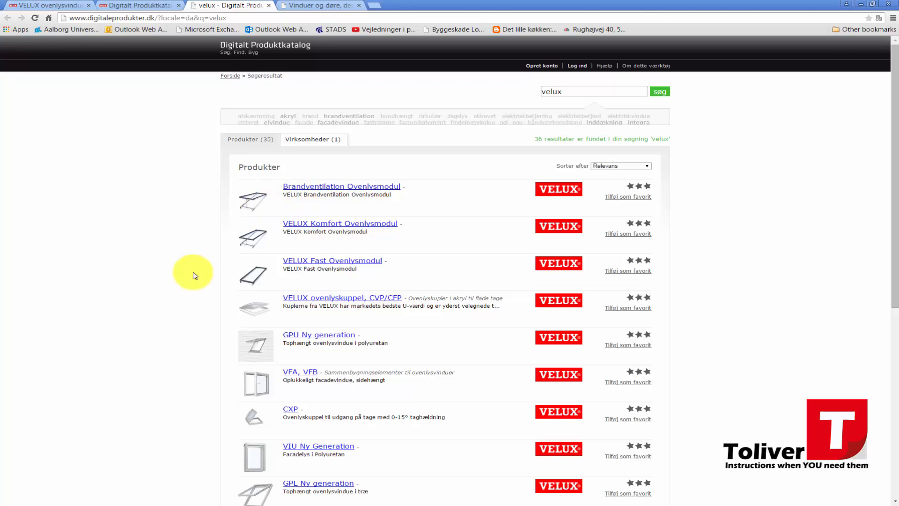
scroll(319, 252, "down", 6)
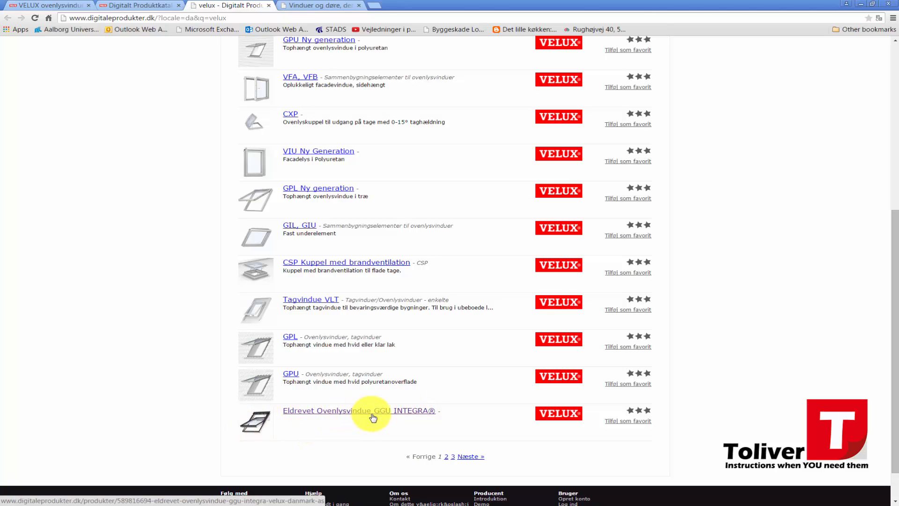
- Open Rationel's Revit files for professionals on BIMobject and browse the door and window products
left_click(326, 5)
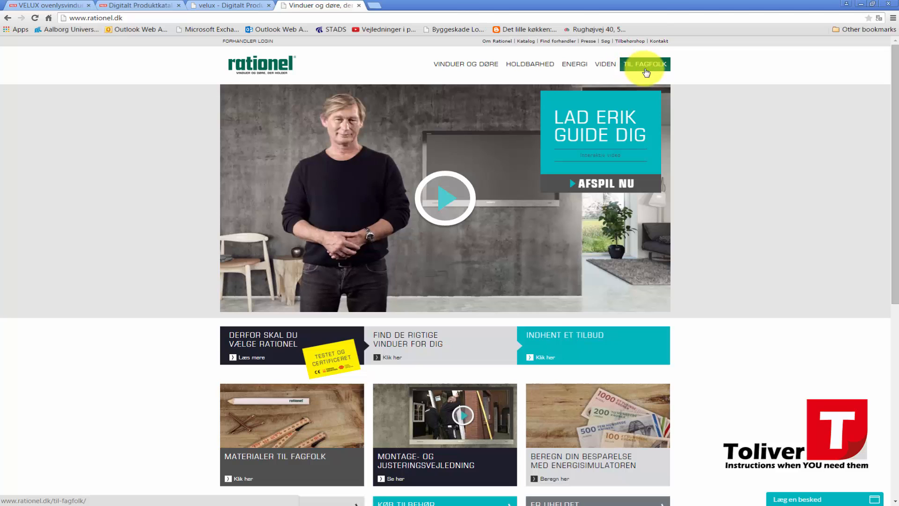
left_click(646, 70)
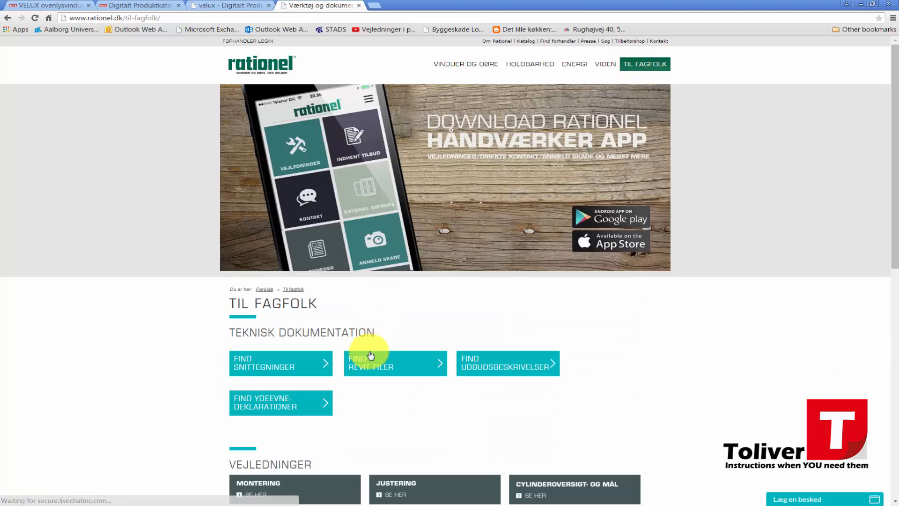
left_click(365, 364)
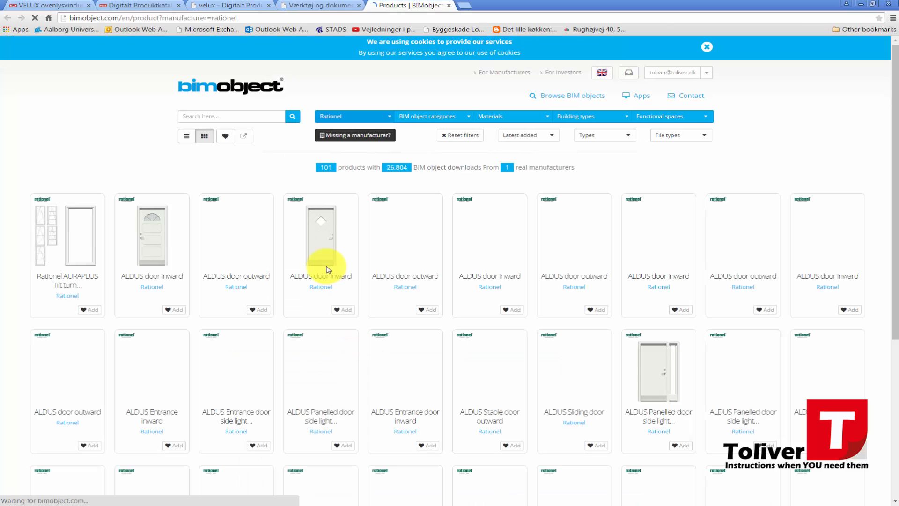
scroll(327, 269, "down", 3)
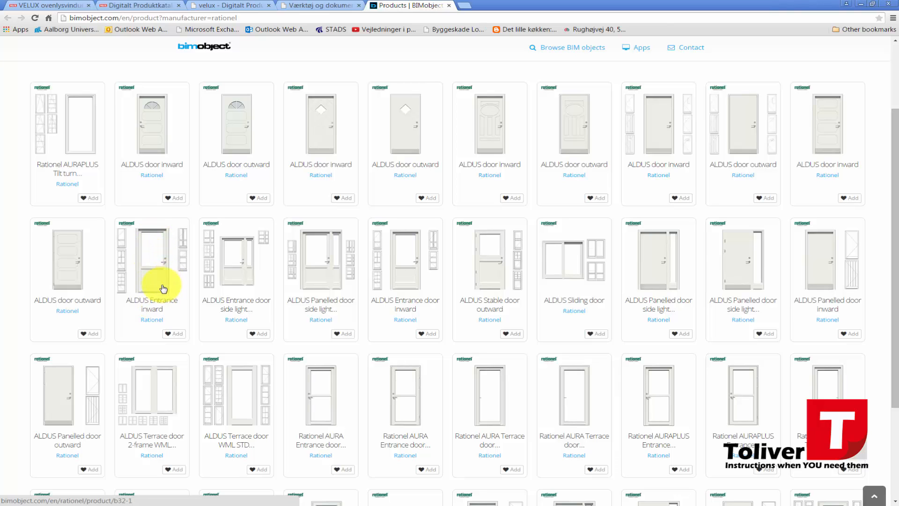
scroll(164, 383, "down", 3)
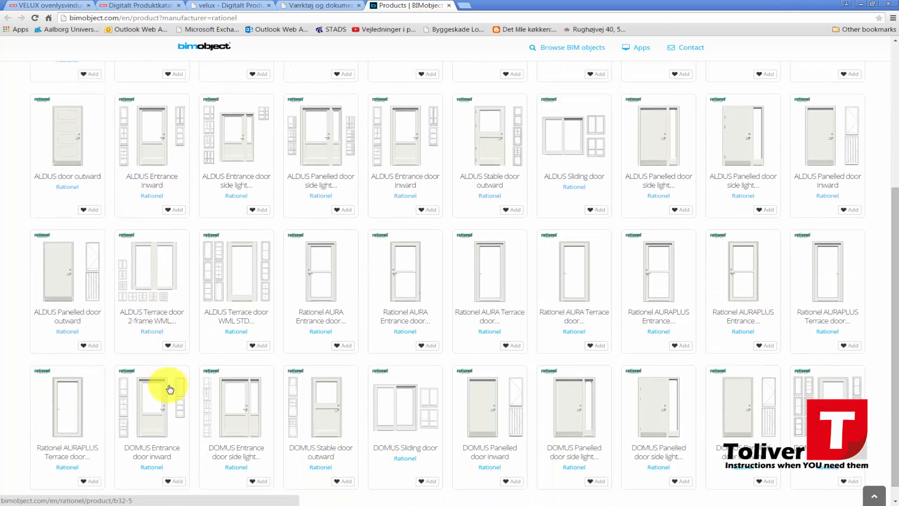
scroll(365, 361, "down", 10)
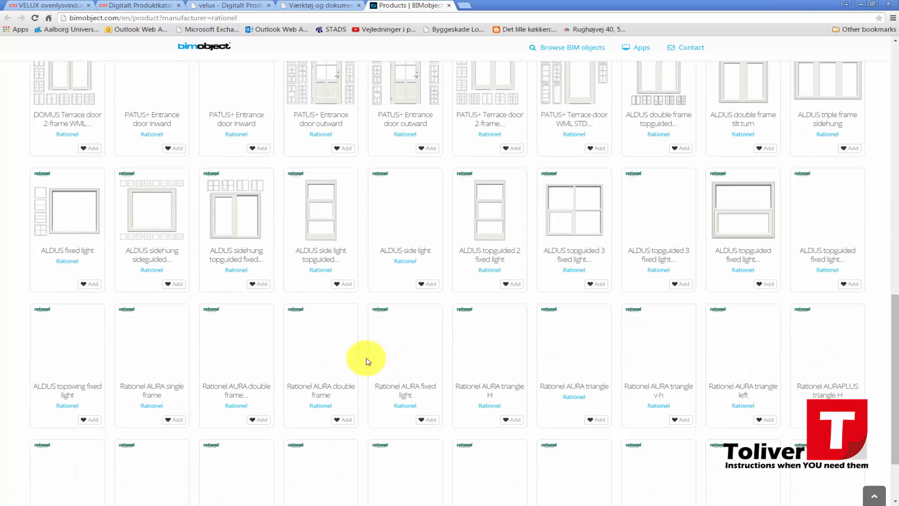
scroll(367, 361, "down", 2)
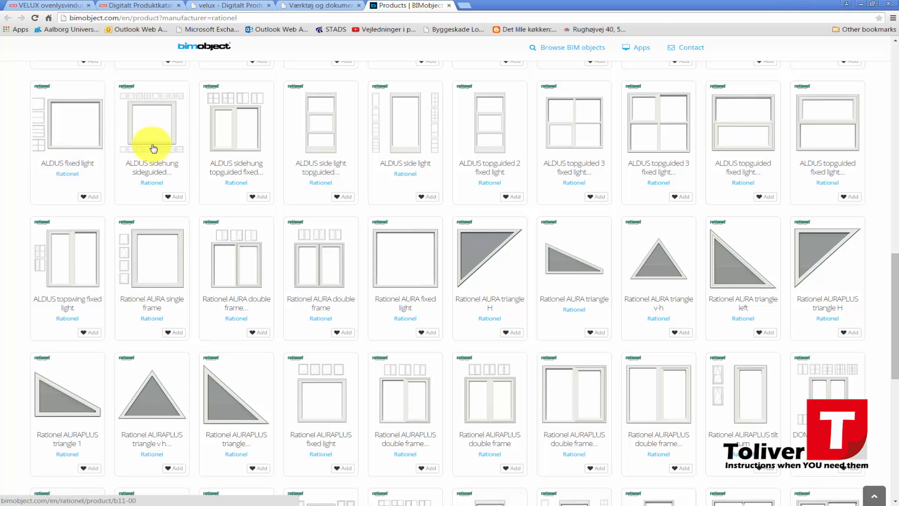
scroll(287, 218, "up", 8)
scroll(287, 218, "up", 5)
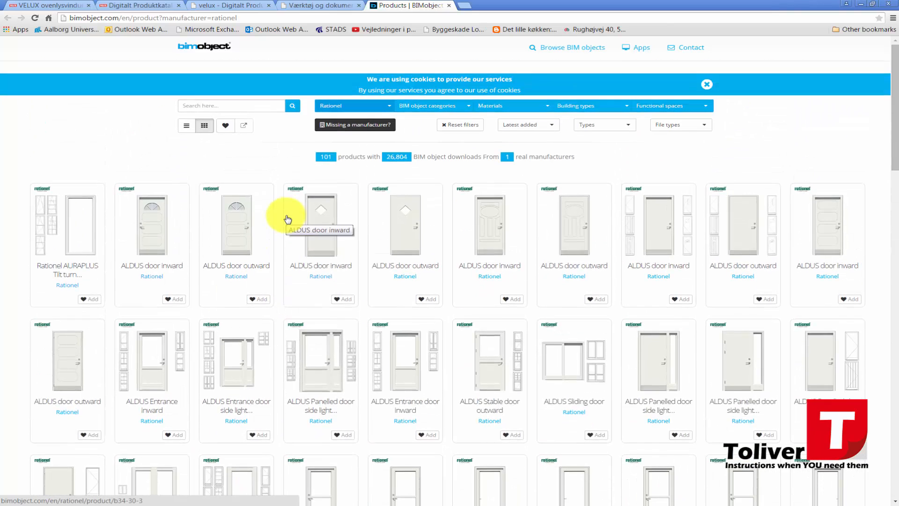
- Switch from the browser to Windows Explorer and examine the family files in the Doors & Windows components folder
left_click(860, 4)
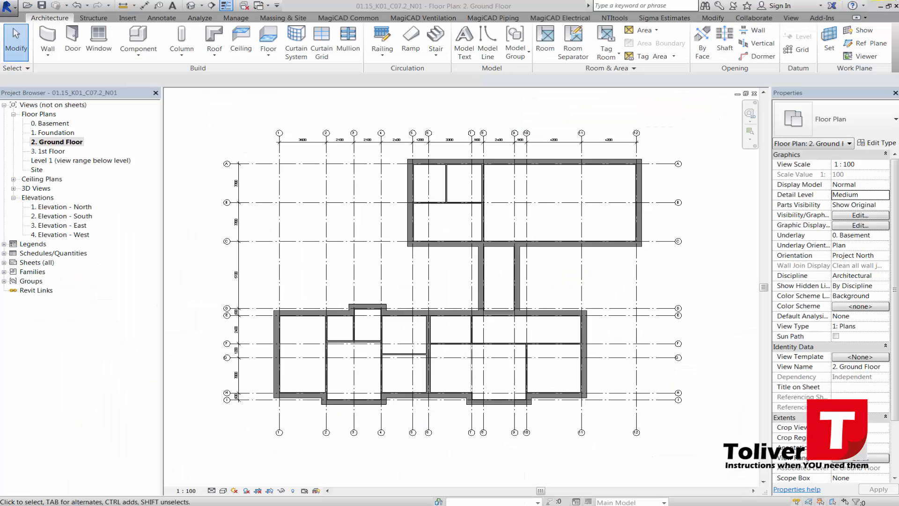
left_click_drag(898, 2, 296, 2)
double_click(201, 80)
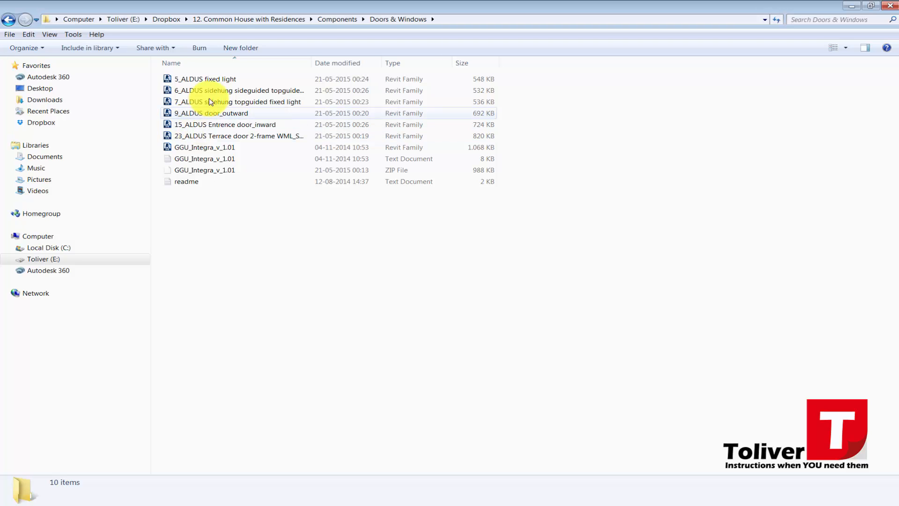
left_click_drag(190, 8, 898, 136)
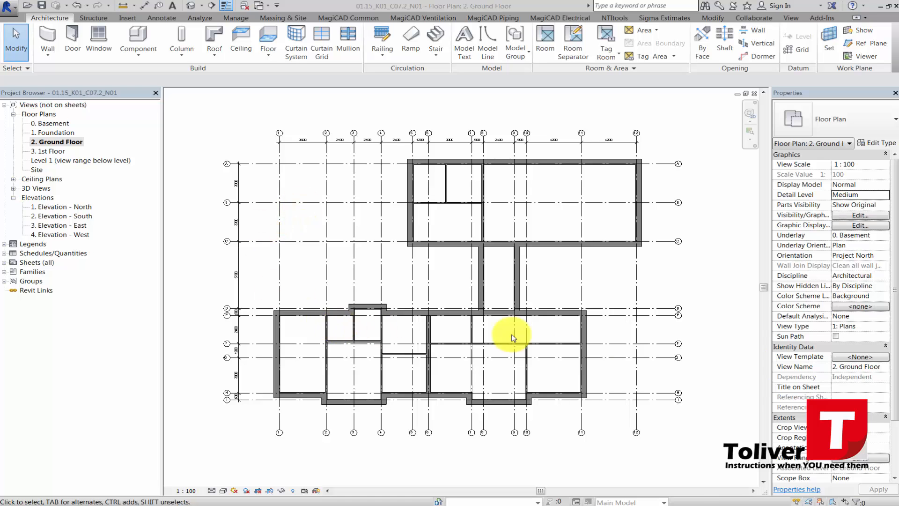
- Switch to OneNote and look up the door and window names in the (3) Completion section of the component naming table
left_click_drag(898, 14, 297, 2)
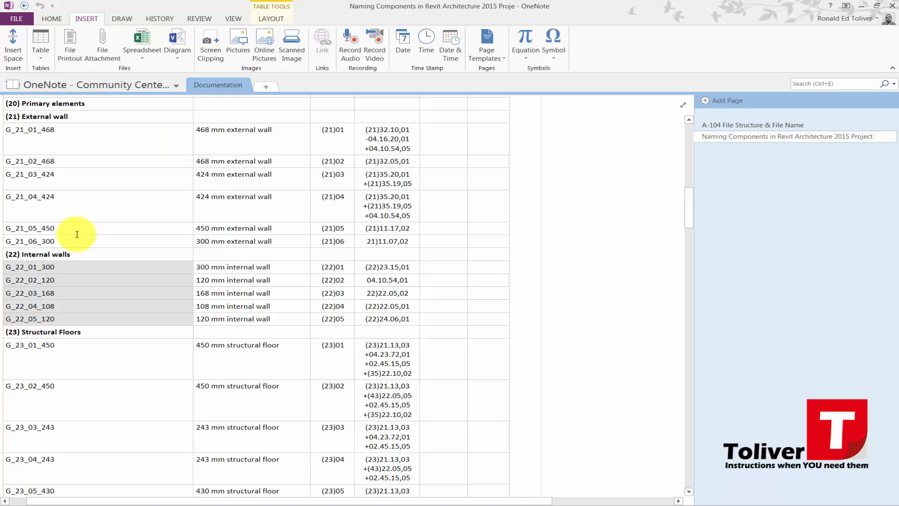
scroll(75, 248, "up", 1)
scroll(65, 280, "down", 2)
scroll(64, 280, "down", 10)
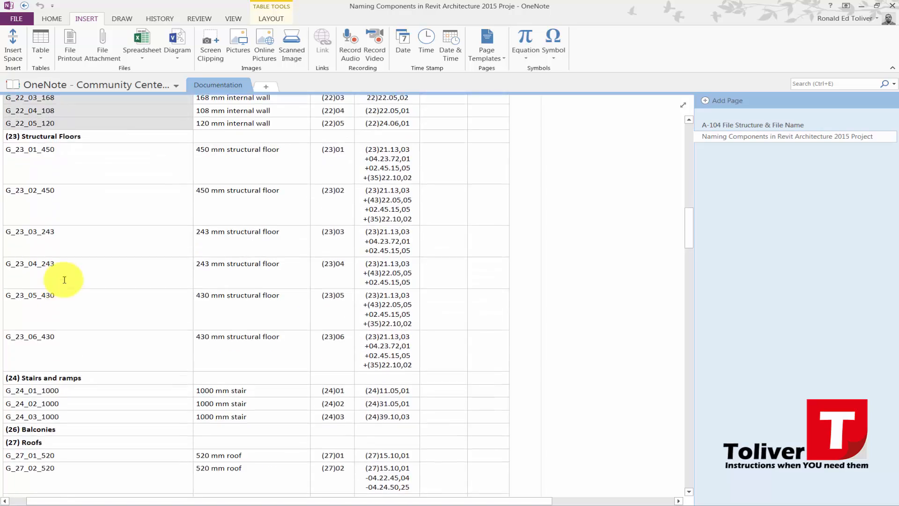
scroll(64, 280, "down", 1)
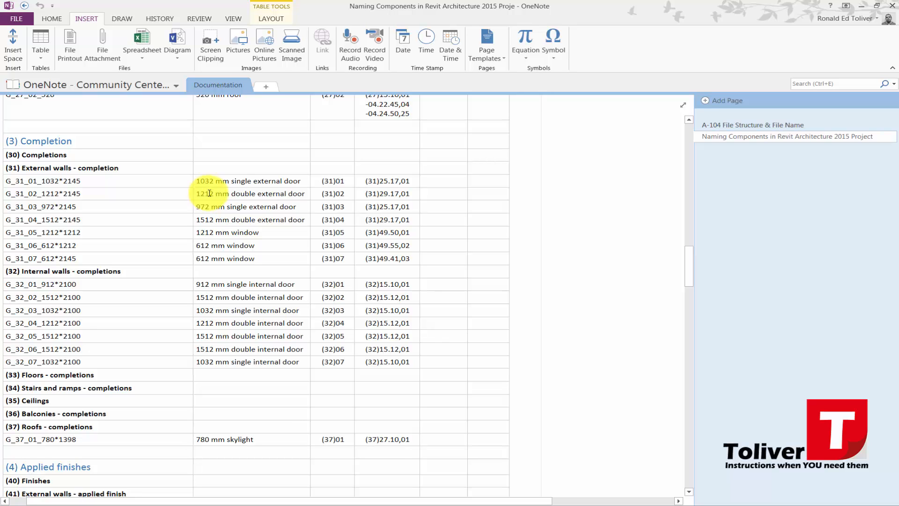
left_click(571, 7)
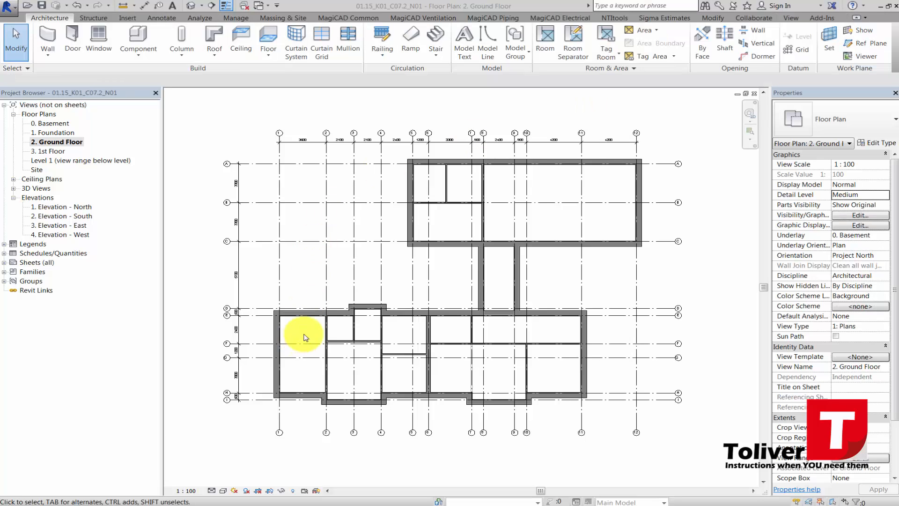
- In Revit's 0. Basement floor plan, load the door family 15_ALDUS Entrence door_inward from the project's Components > Doors & Windows folder
double_click(47, 124)
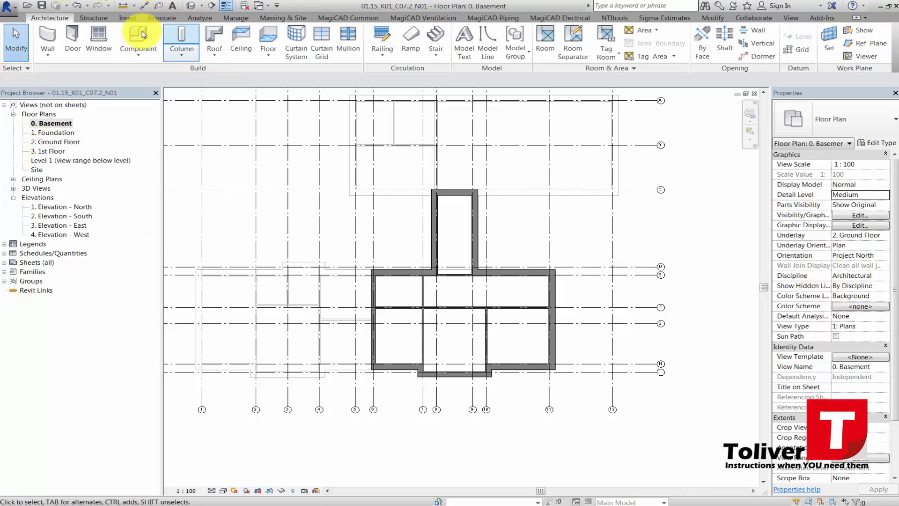
left_click(80, 33)
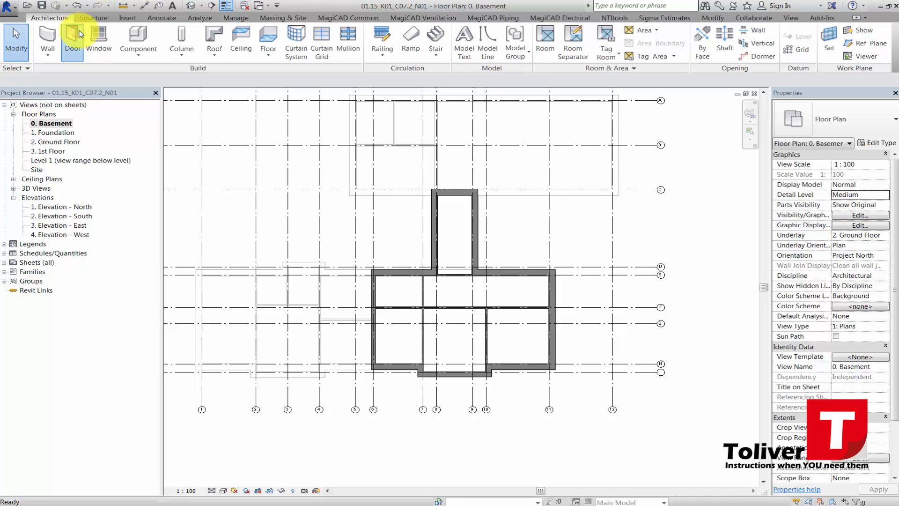
left_click(469, 34)
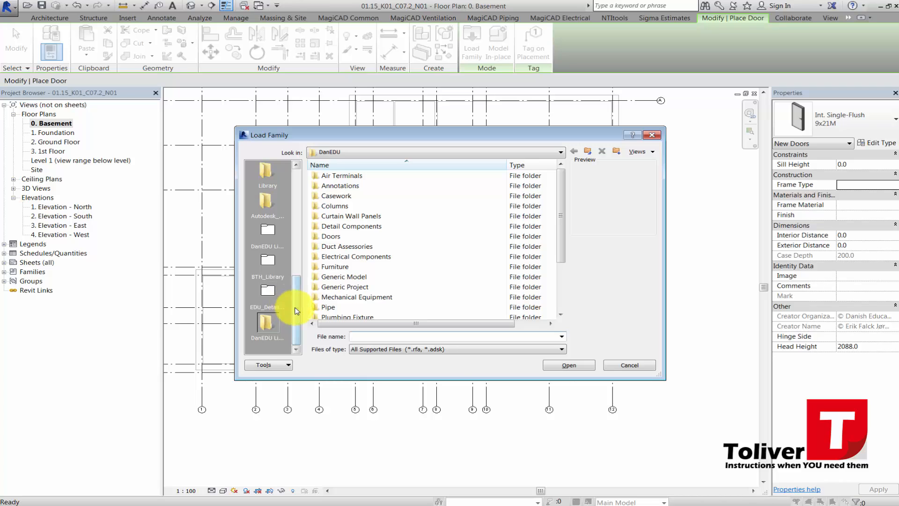
scroll(294, 306, "up", 5)
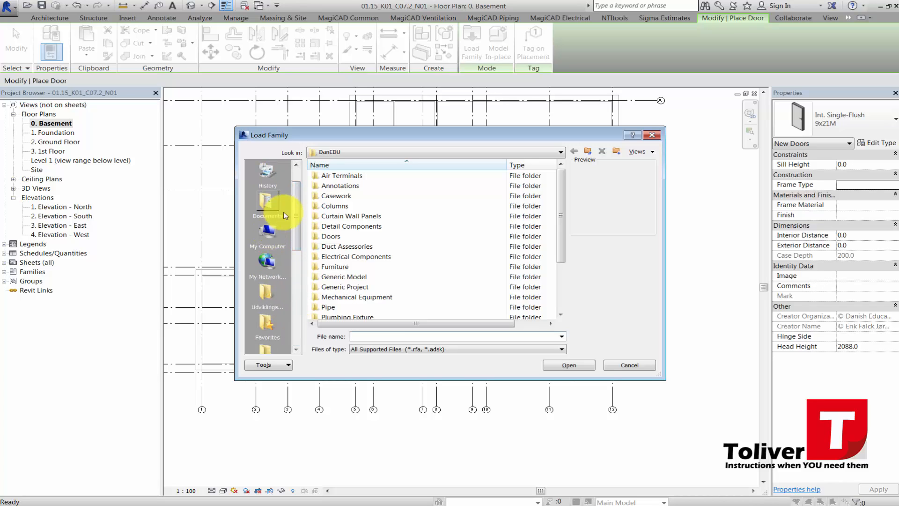
scroll(296, 222, "up", 2)
left_click(267, 172)
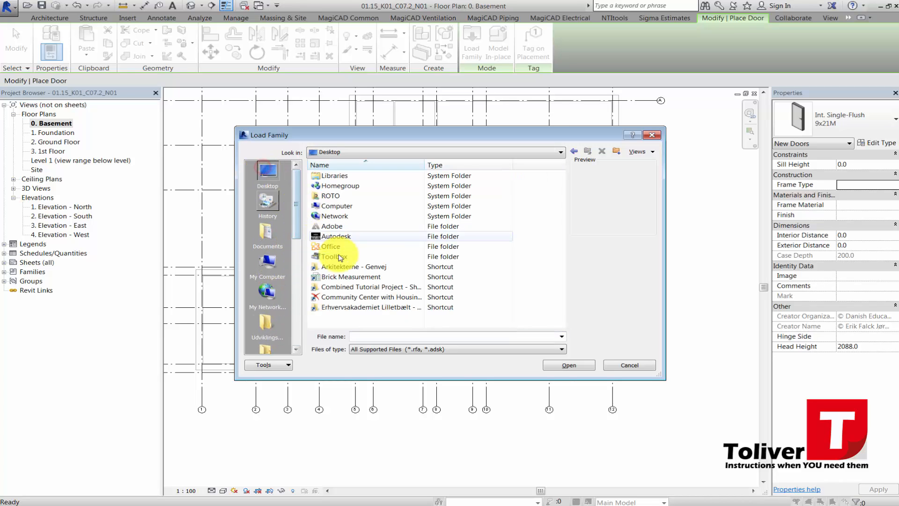
double_click(340, 297)
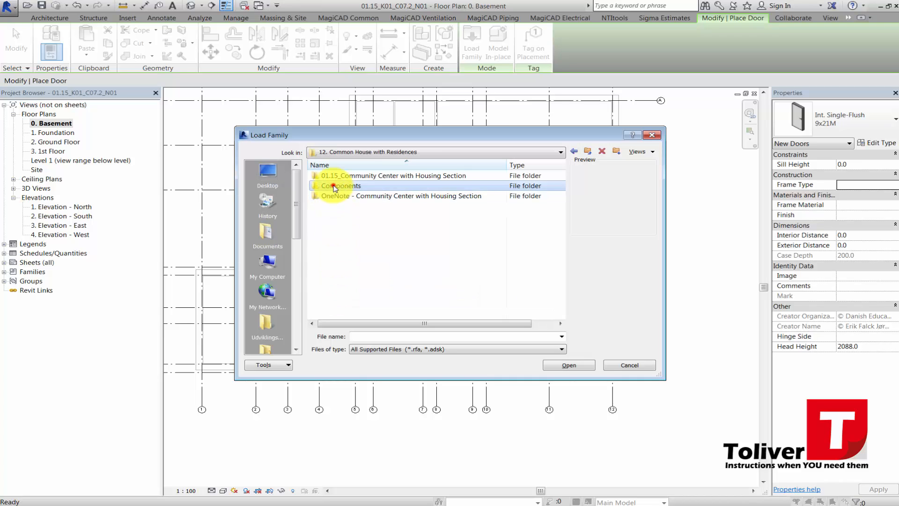
double_click(333, 185)
double_click(334, 185)
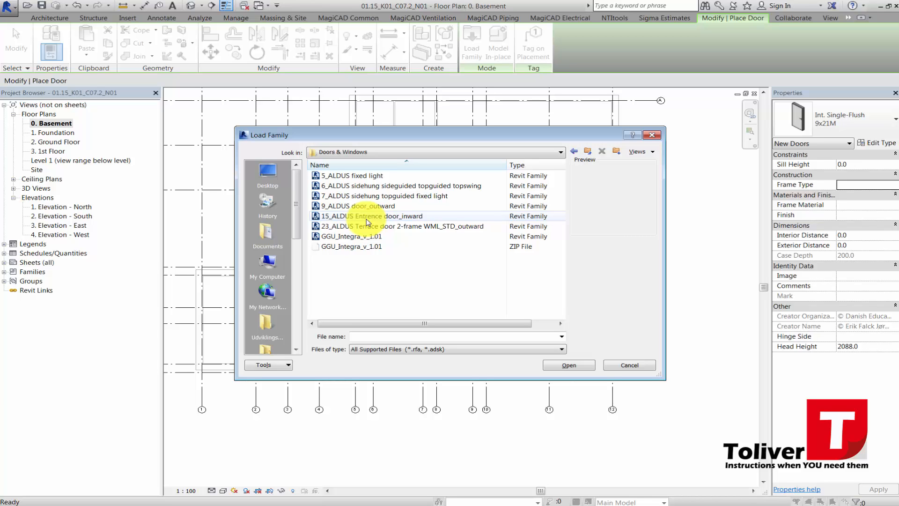
left_click(365, 215)
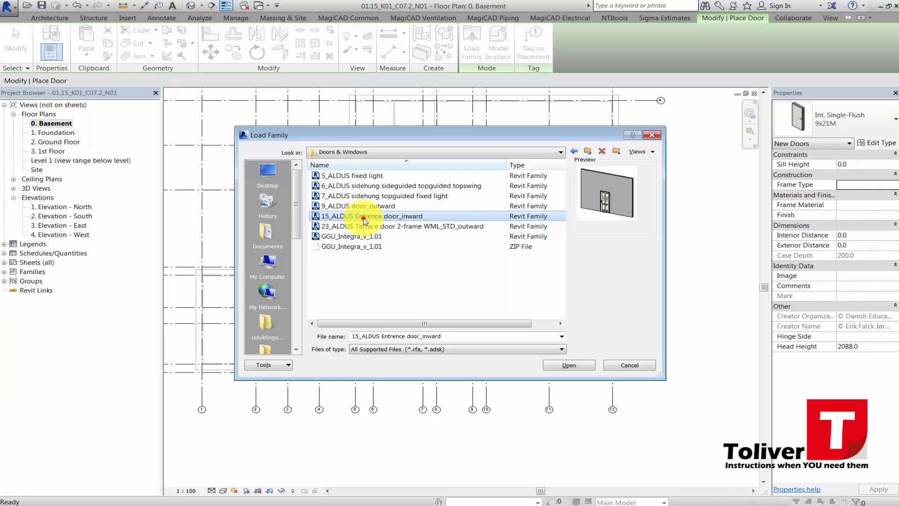
left_click(572, 364)
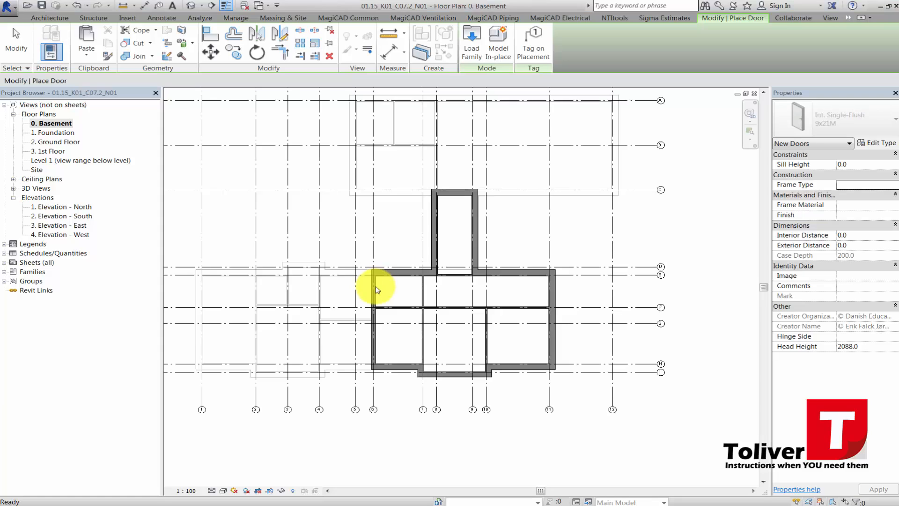
- Duplicate the 888 x 2118 type of the ALDUS entrance door as G_31_01_1032*2145, using the name from the OneNote table
scroll(383, 269, "up", 2)
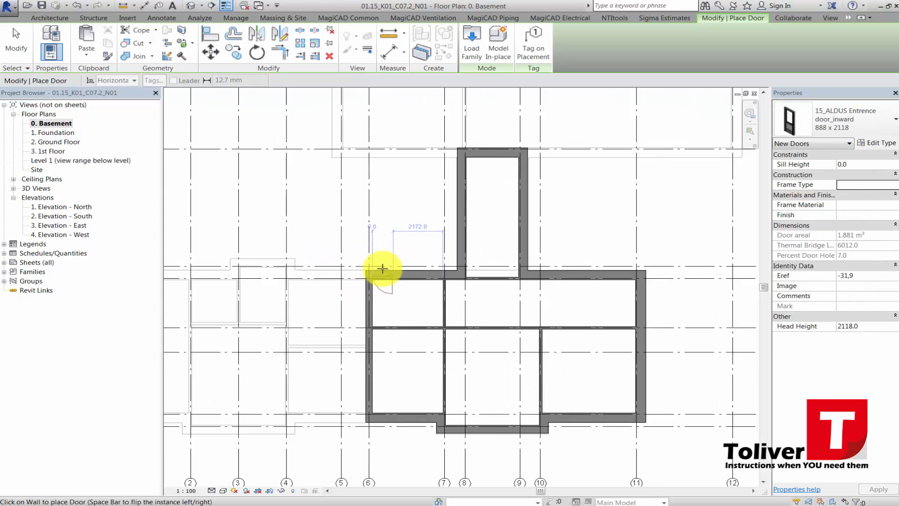
scroll(382, 268, "up", 1)
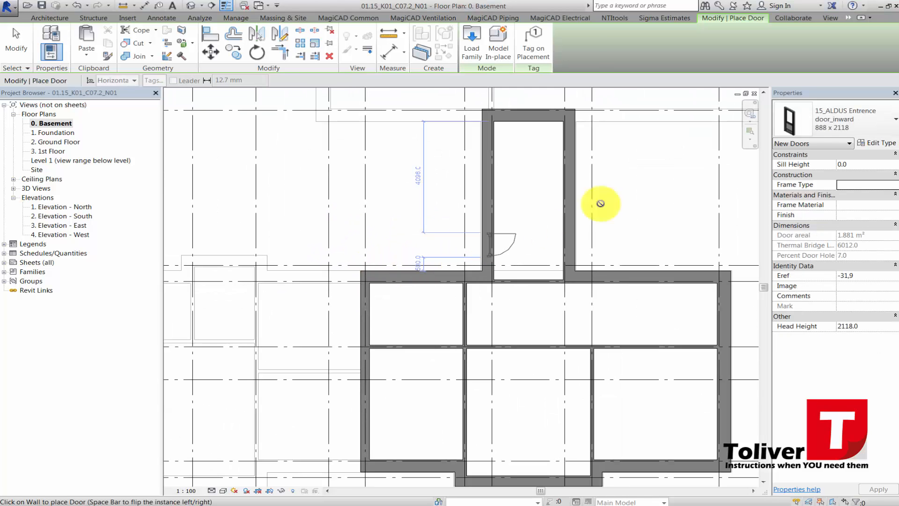
left_click(886, 145)
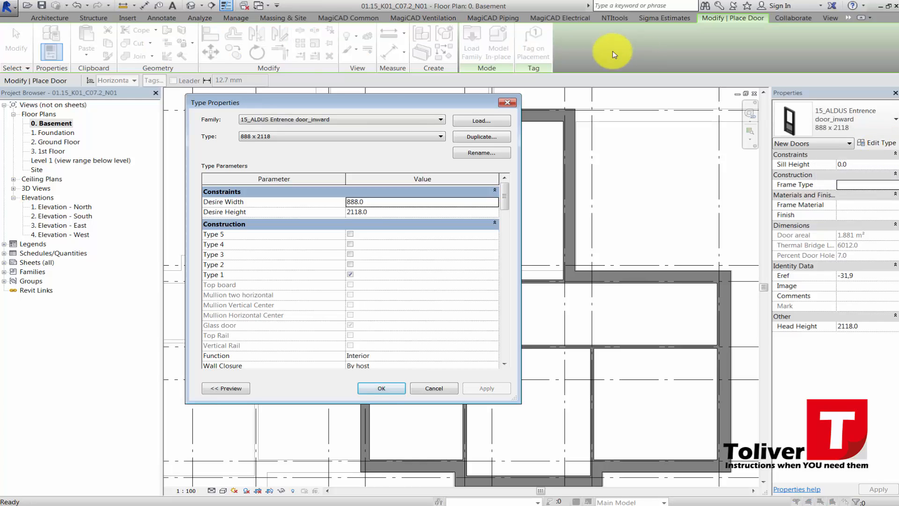
left_click(483, 136)
left_click_drag(392, 239, 290, 247)
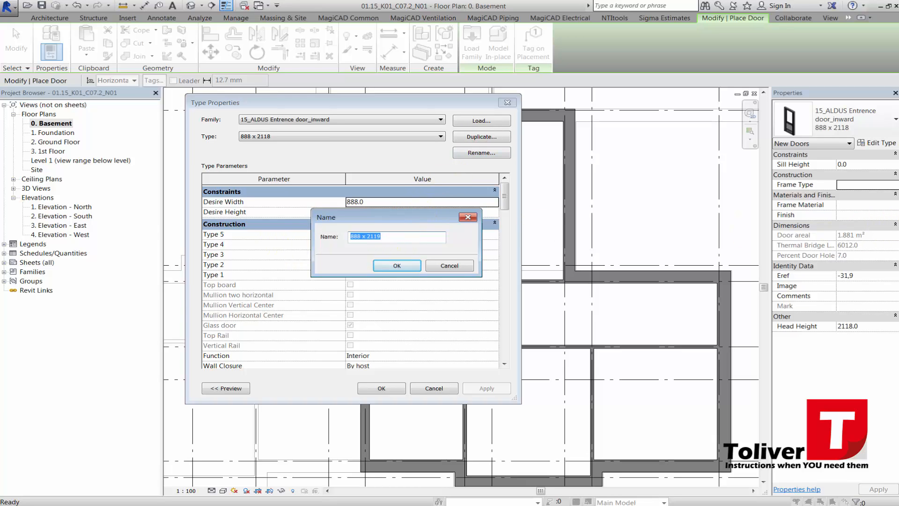
left_click_drag(898, 187, 862, 188)
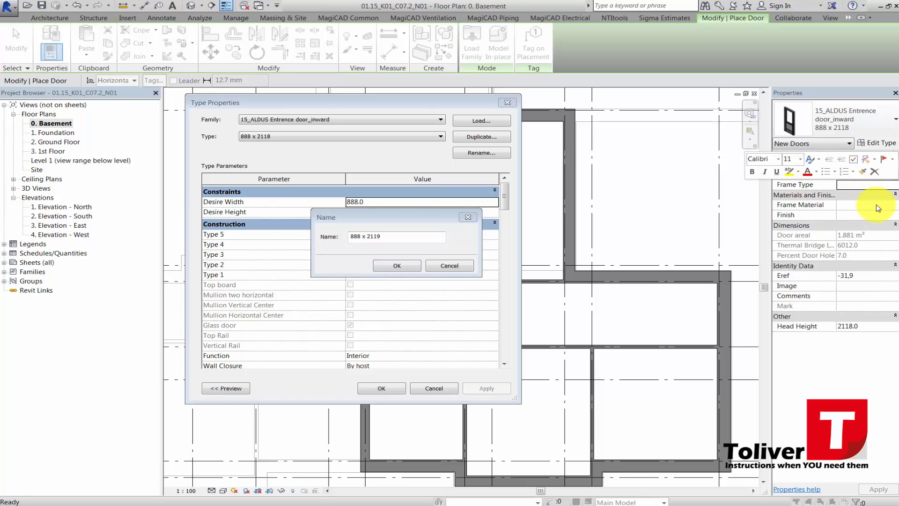
left_click(414, 247)
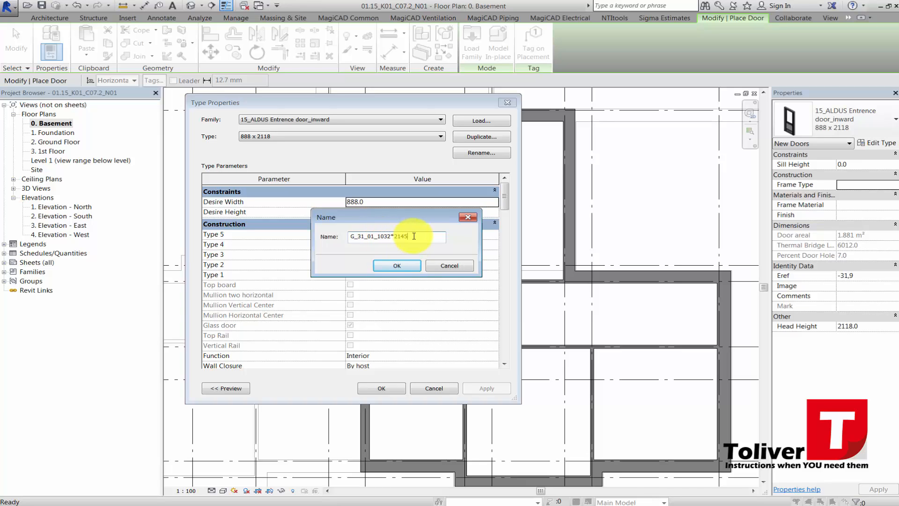
left_click(408, 267)
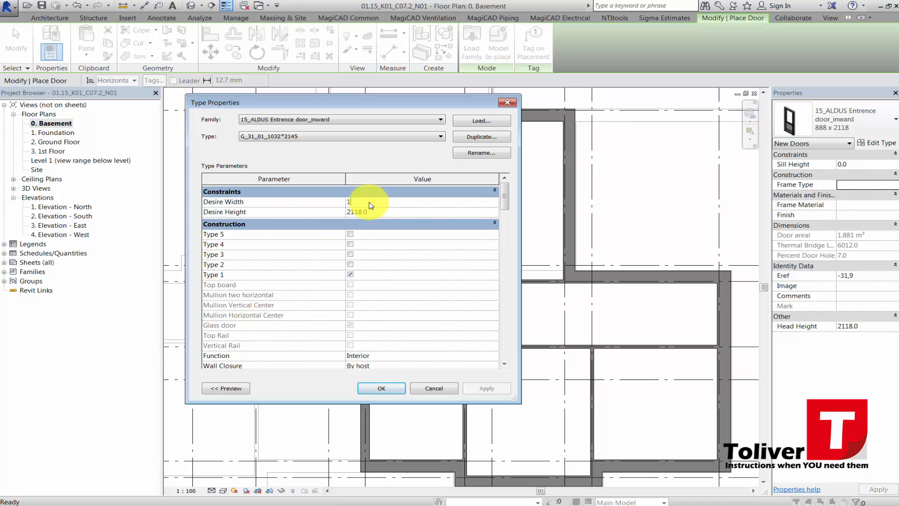
- Set the new entrance door type's Desire Width to 1032 and Desire Height to 2145
left_click(380, 213)
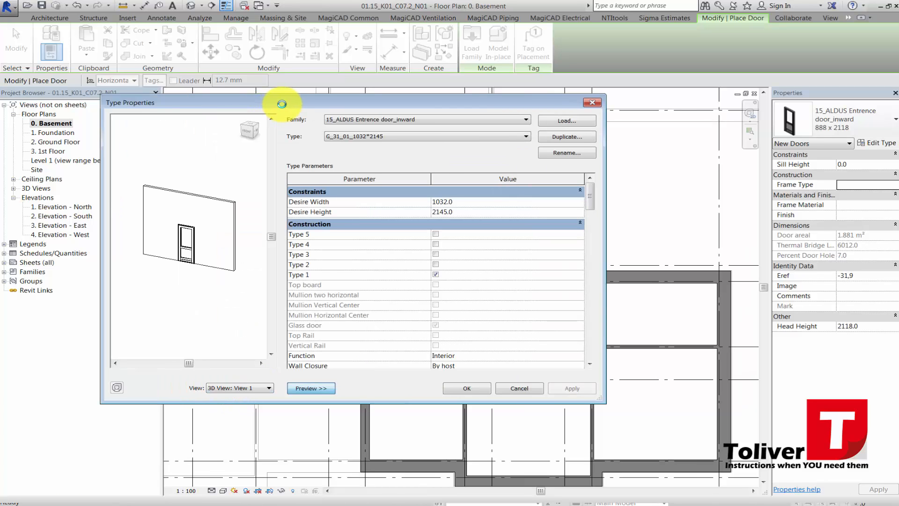
- Try the Type 2 to Type 5 construction options on the entrance door type and return to Type 1
left_click(435, 275)
left_click(434, 265)
left_click(435, 255)
left_click(436, 244)
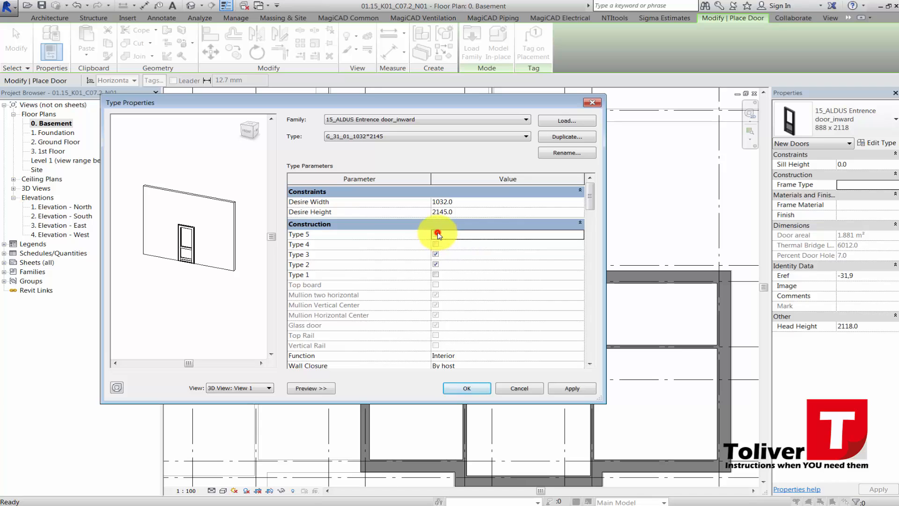
left_click(438, 234)
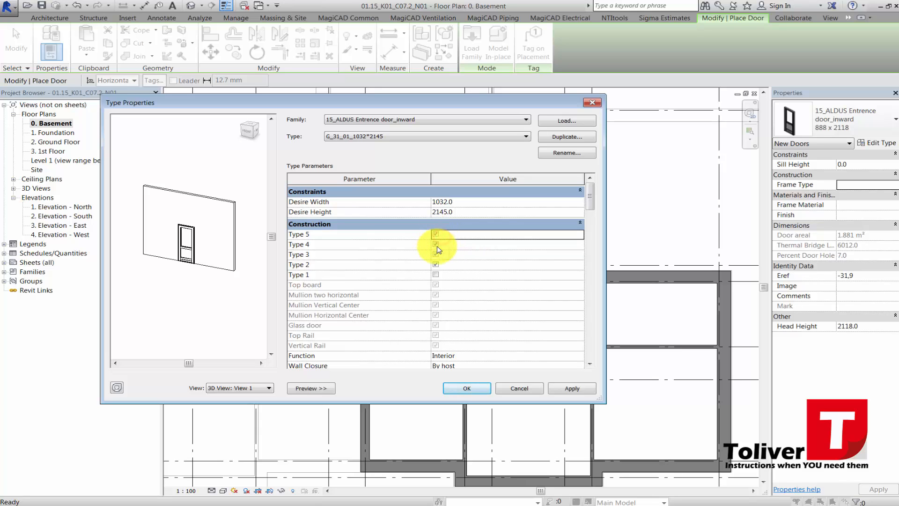
left_click(435, 233)
left_click(436, 255)
left_click(437, 275)
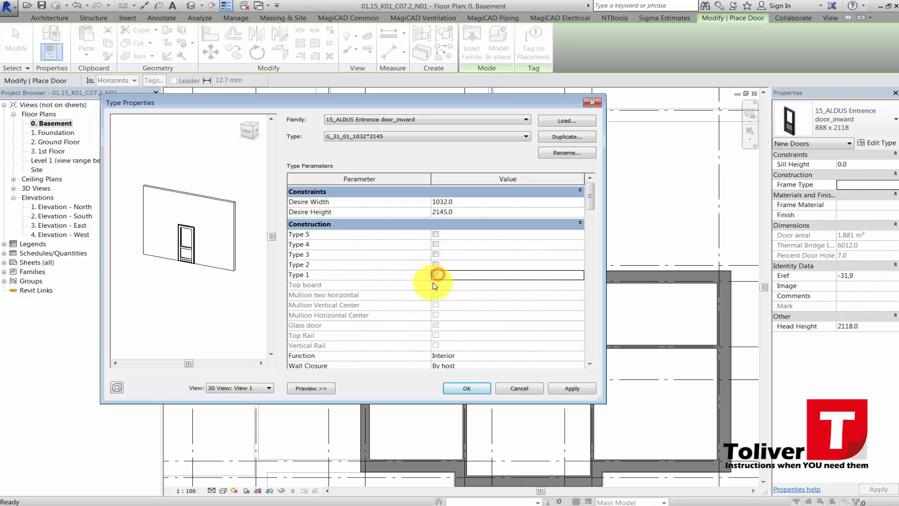
- Accept the type settings and place the G_31_01_1032*2145 door in the basement's upper outer wall at grid 7, swinging inward, about 120 mm from the corner
left_click(458, 392)
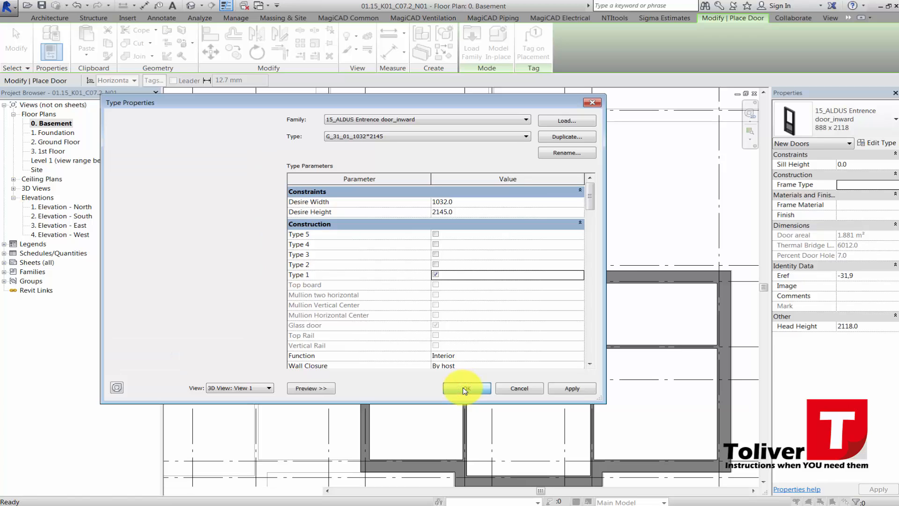
scroll(457, 281, "up", 4)
scroll(456, 272, "down", 2)
scroll(456, 275, "down", 2)
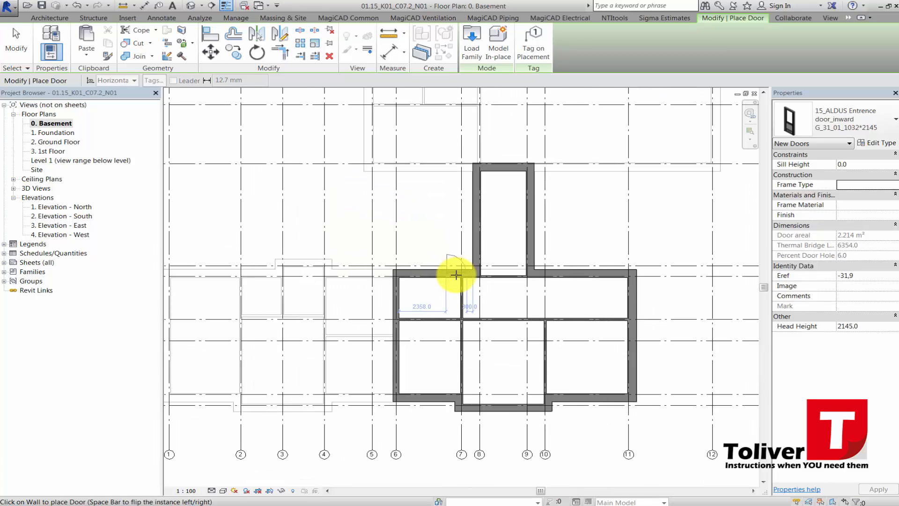
scroll(456, 275, "up", 2)
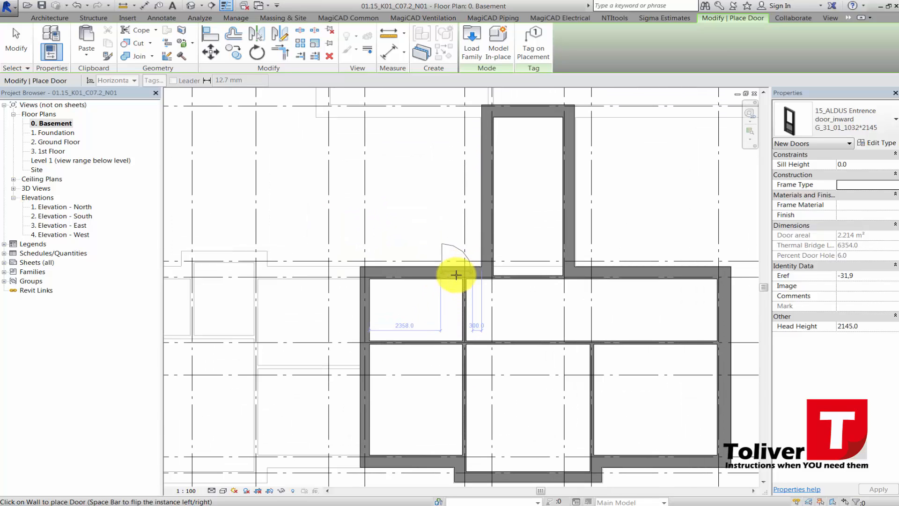
scroll(461, 291, "up", 2)
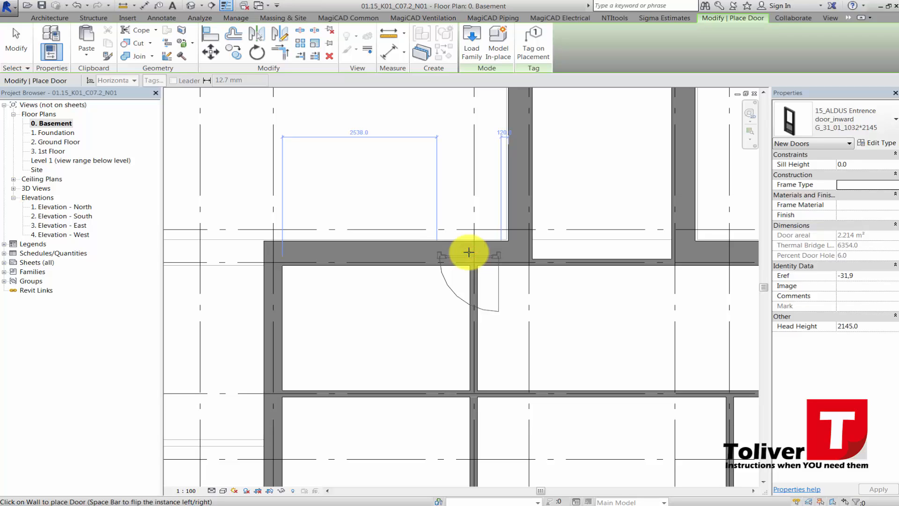
left_click(467, 254)
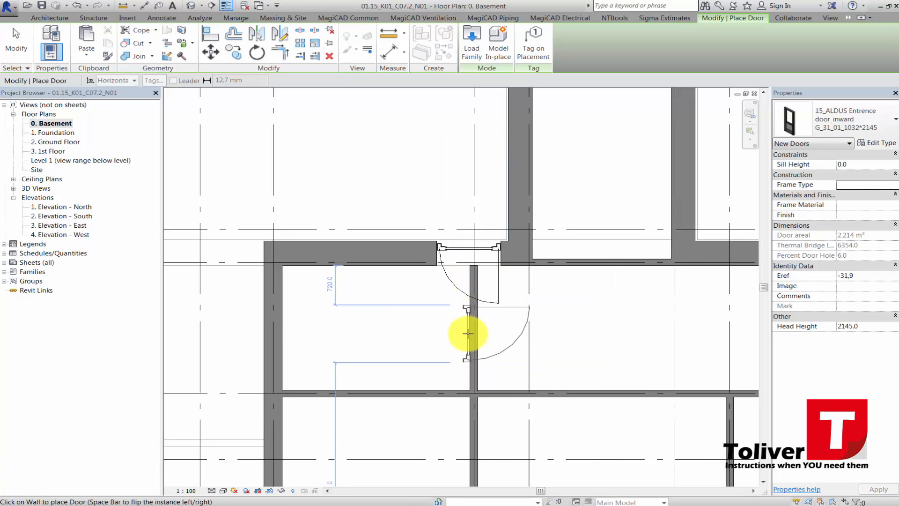
key("Escape")
- Trim the vertical partition on grid 7 to the horizontal interior wall, removing the part that blocks the new door
left_click(474, 330)
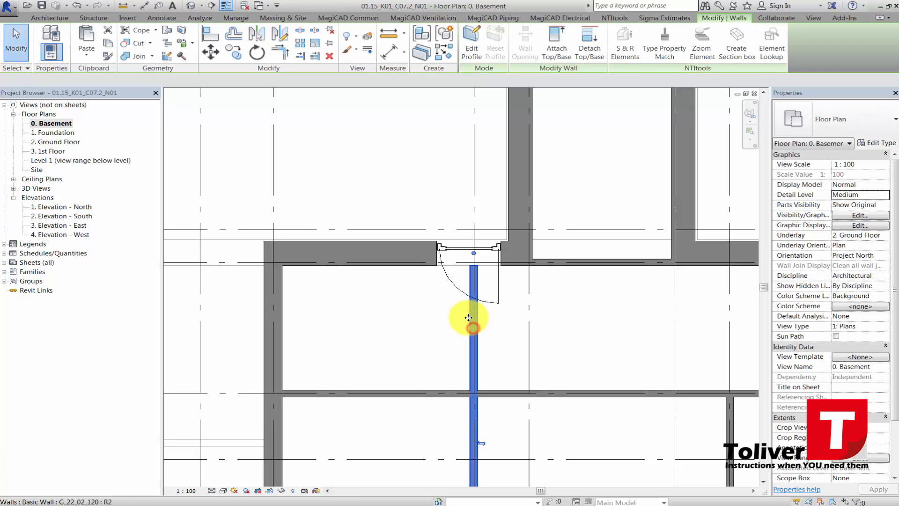
left_click(281, 51)
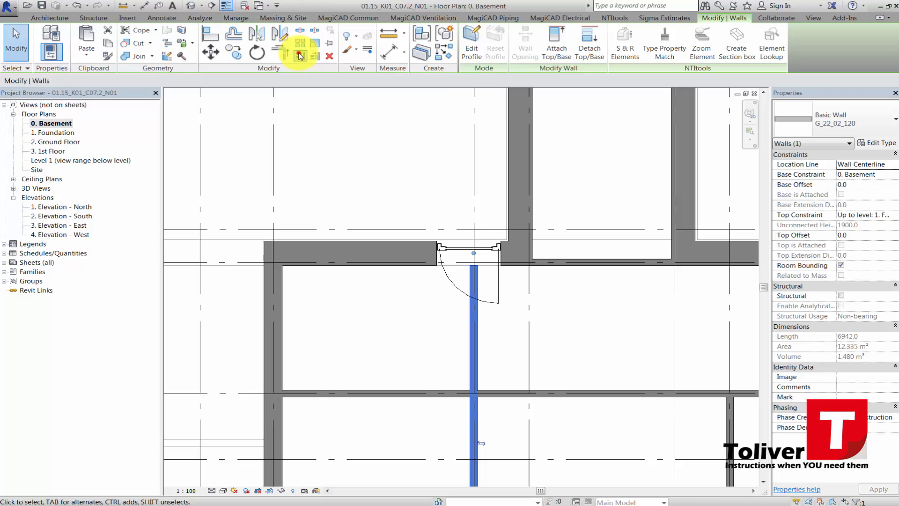
left_click(300, 56)
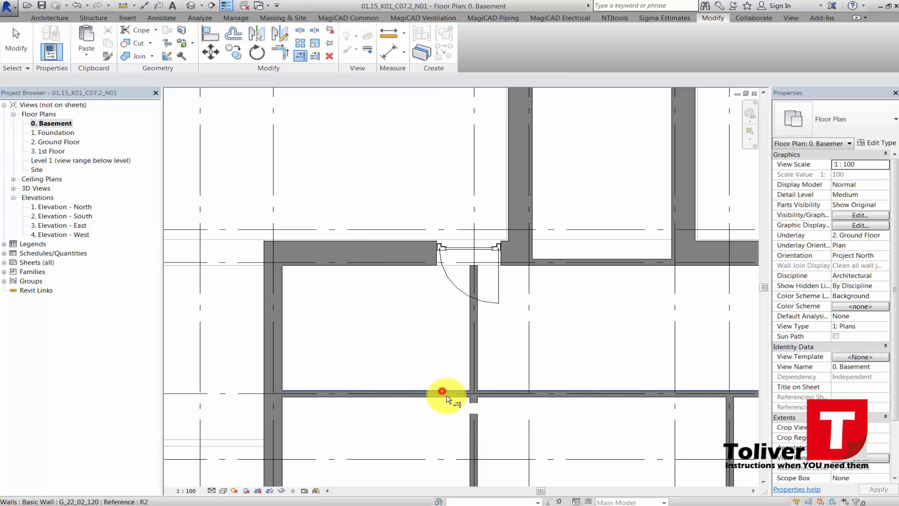
left_click(445, 394)
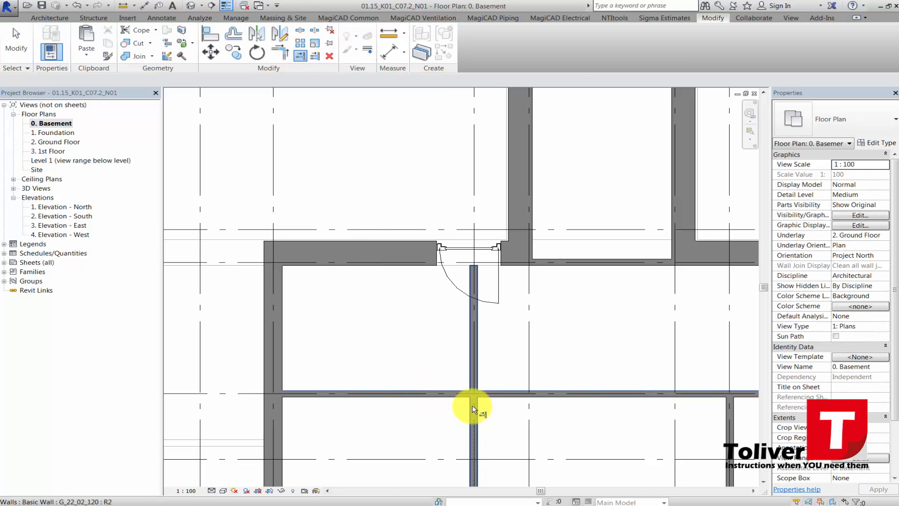
left_click(473, 409)
scroll(437, 372, "up", 2)
middle_click_drag(437, 360, 402, 289)
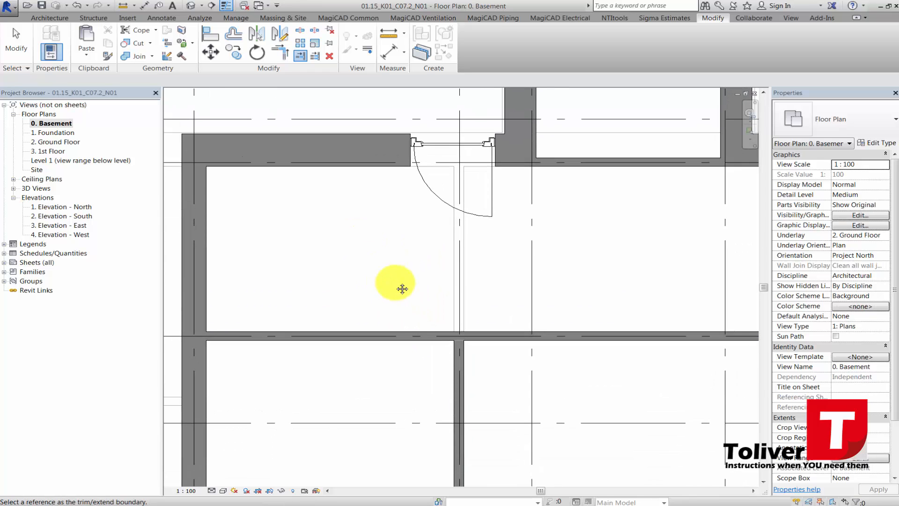
key("Escape")
key("Escape")
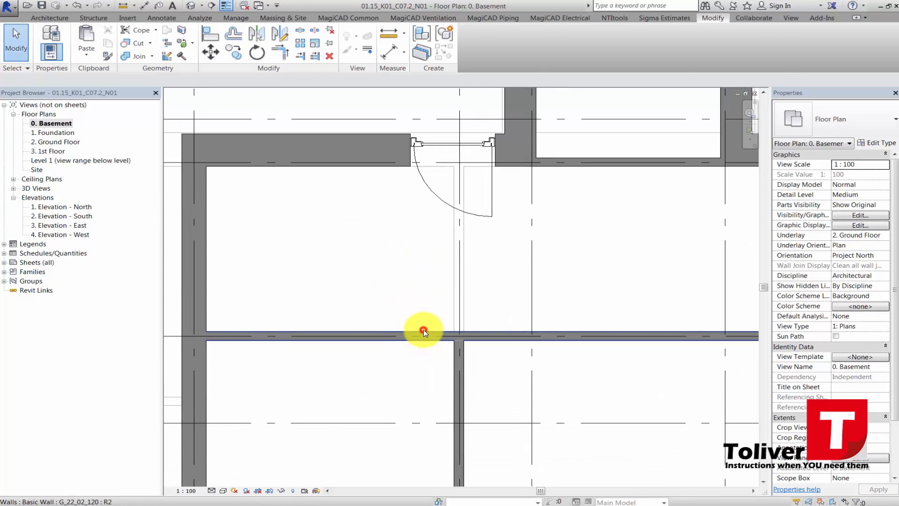
- Draw a similar G_22_02_120 partition, about 2460 mm long, left of the door from the outer wall down to the horizontal interior wall
left_click(423, 331)
right_click(422, 331)
left_click(462, 196)
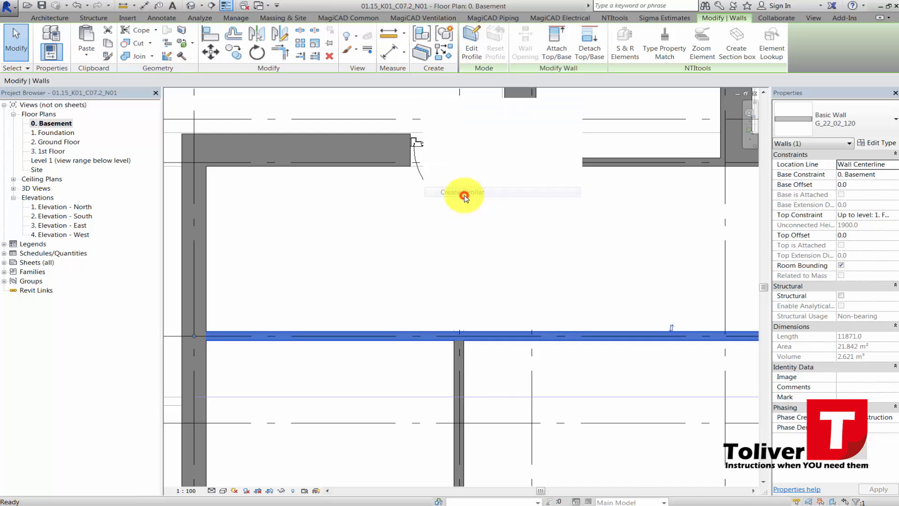
left_click(383, 164)
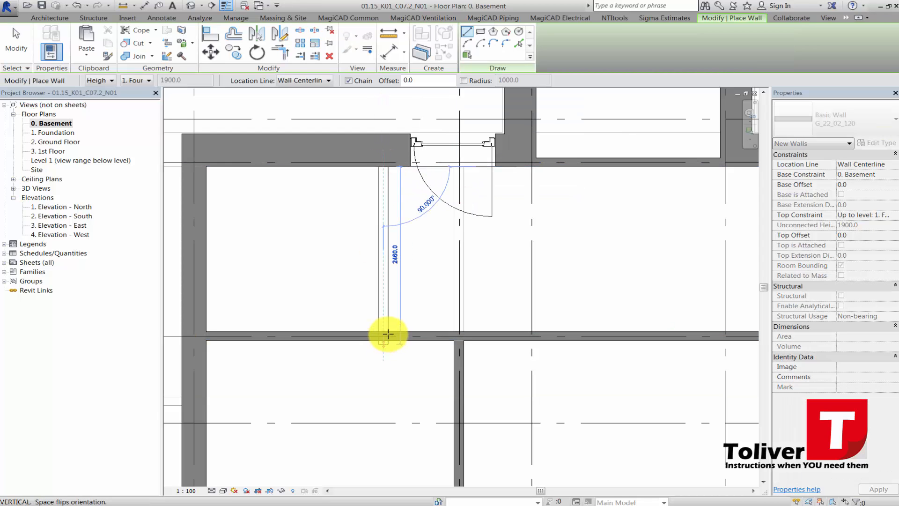
left_click(387, 332)
key("Escape")
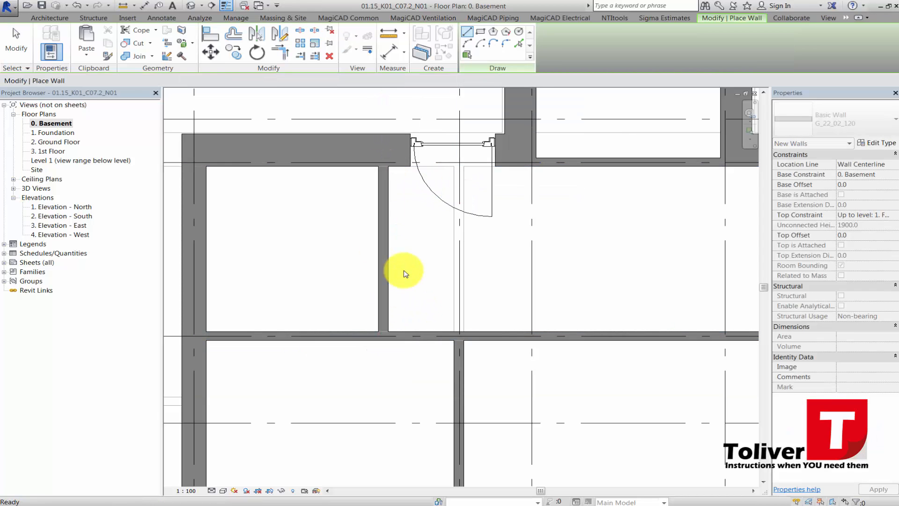
key("Escape")
middle_click_drag(425, 223, 432, 258)
scroll(432, 257, "down", 5)
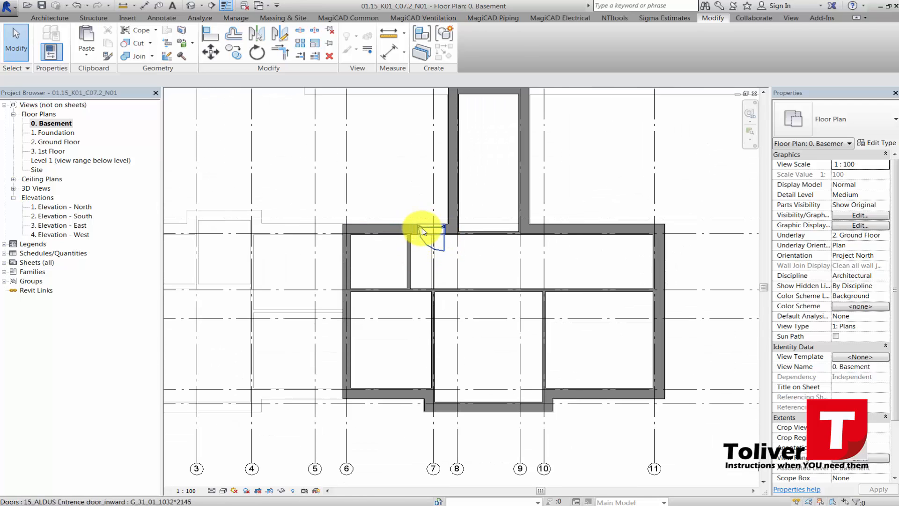
scroll(416, 227, "up", 3)
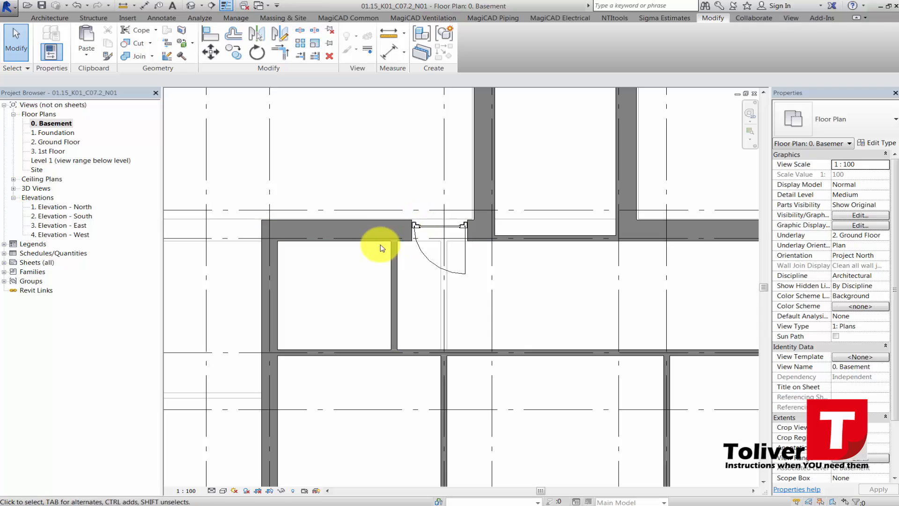
- Open the 2. Ground Floor plan
double_click(58, 141)
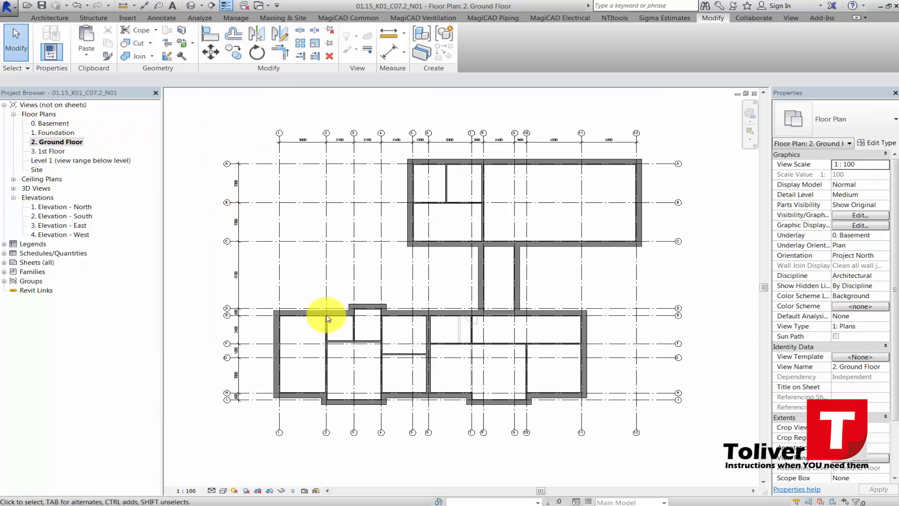
middle_click_drag(348, 293, 364, 257)
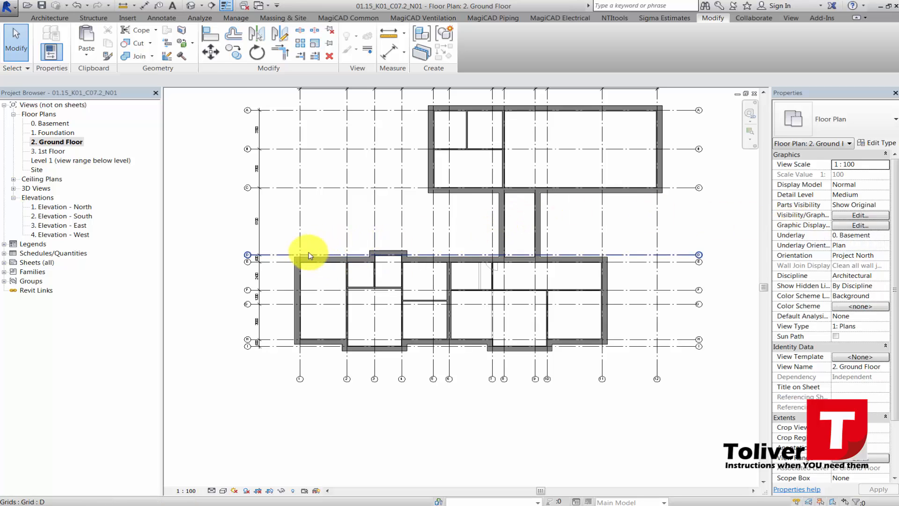
scroll(291, 228, "up", 2)
- Load the door family 23_ALDUS Terrace door 2-frame WML_STD_outward from the project's Components > Doors & Windows folder
left_click(48, 19)
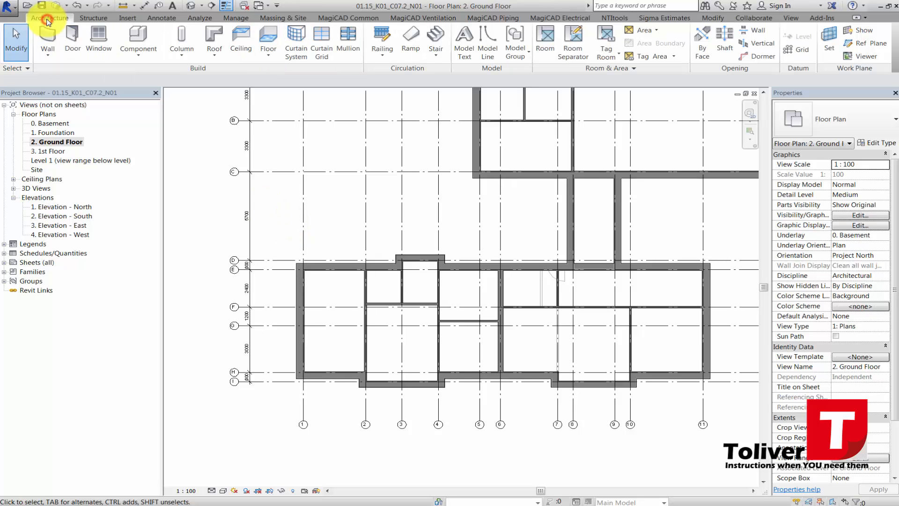
left_click(67, 34)
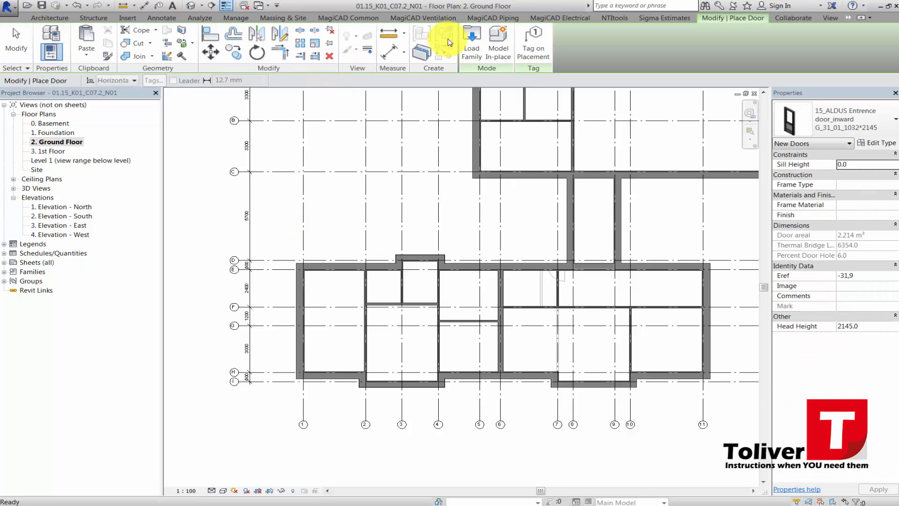
left_click(470, 41)
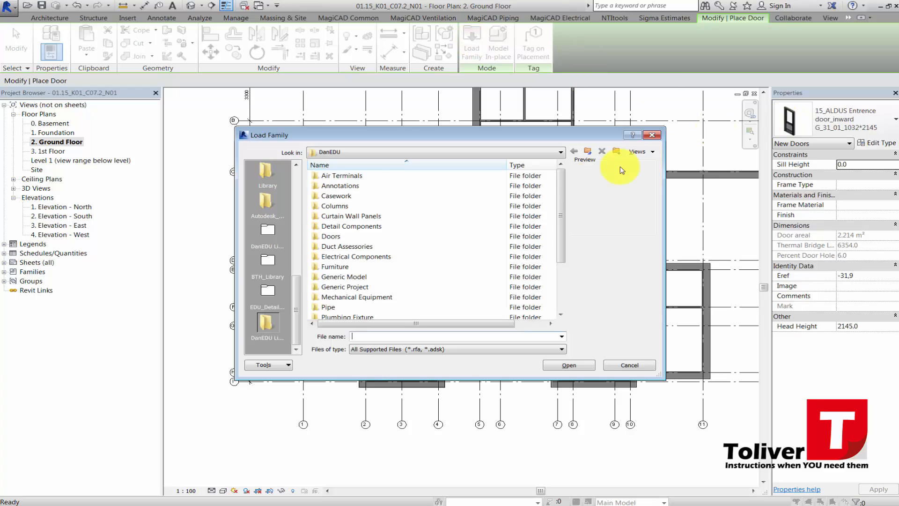
scroll(276, 248, "up", 5)
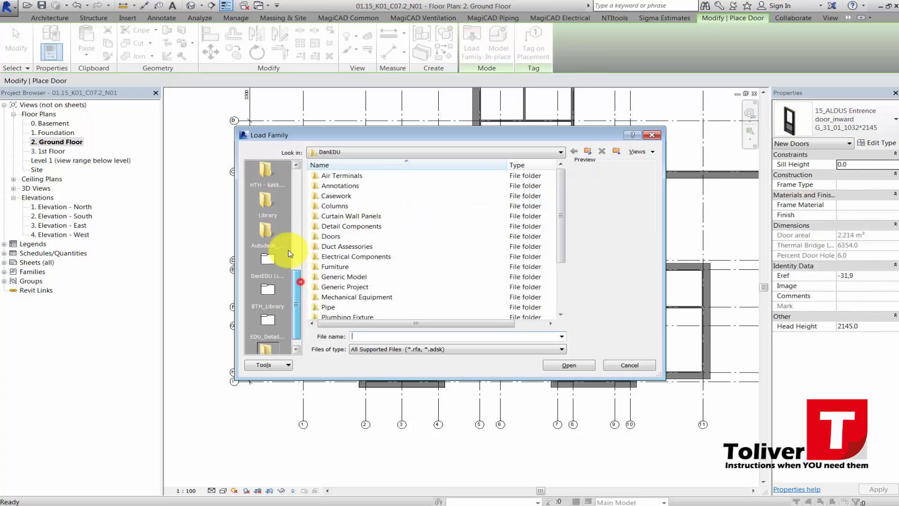
left_click(269, 180)
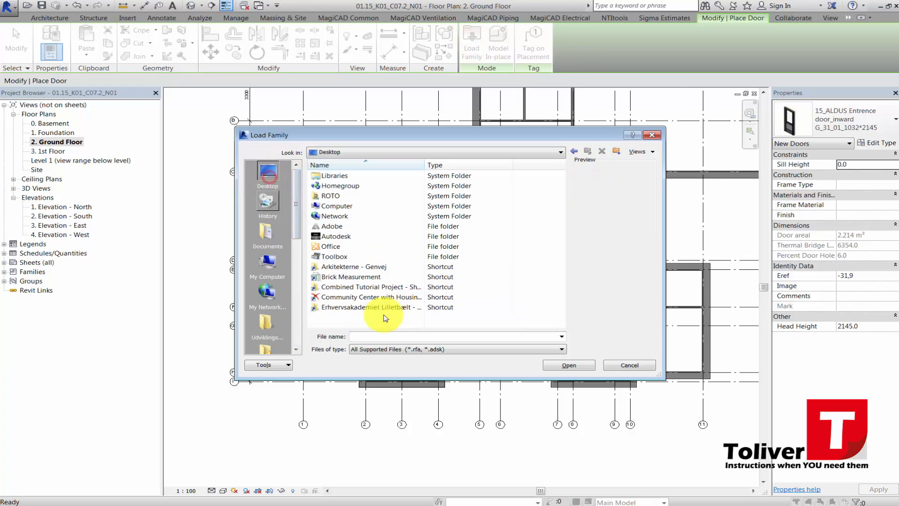
double_click(360, 301)
double_click(353, 187)
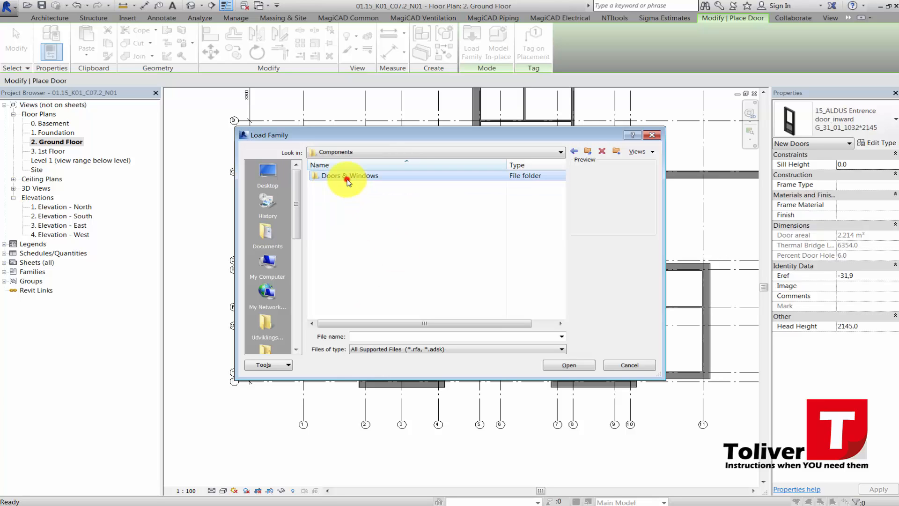
double_click(346, 176)
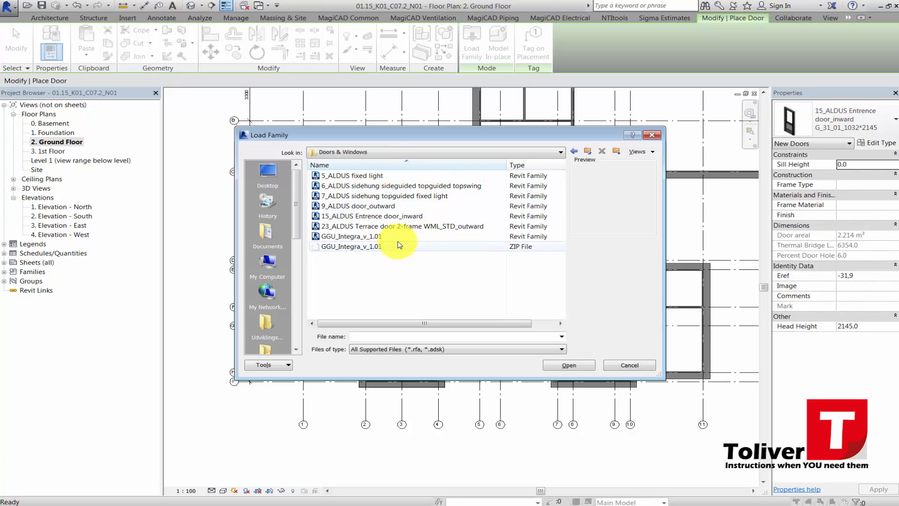
left_click(374, 226)
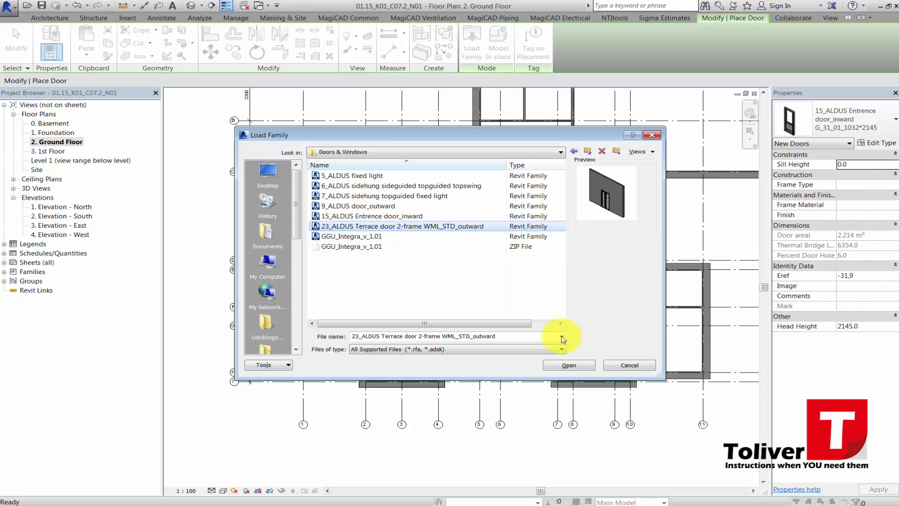
left_click(566, 365)
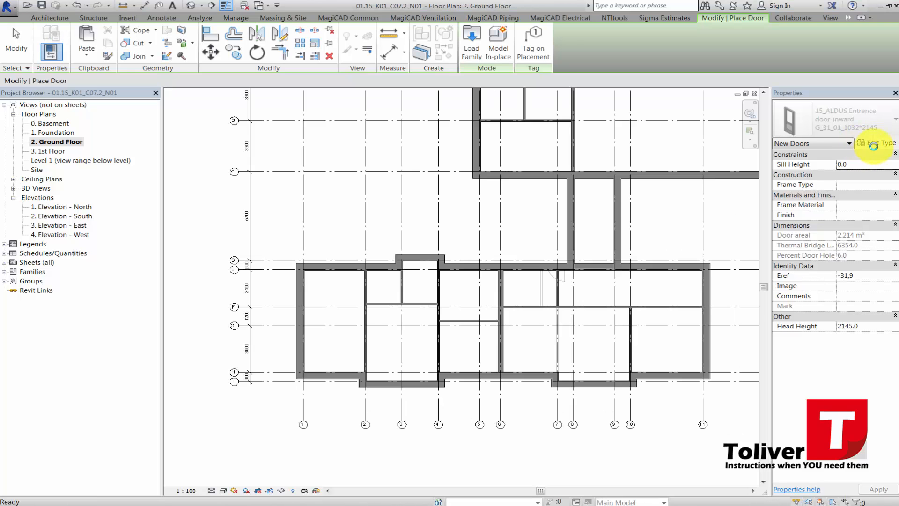
- Duplicate the terrace door type as G_31_02_1212*2145 and set its desired width to 1212 and height to 2145
left_click(875, 145)
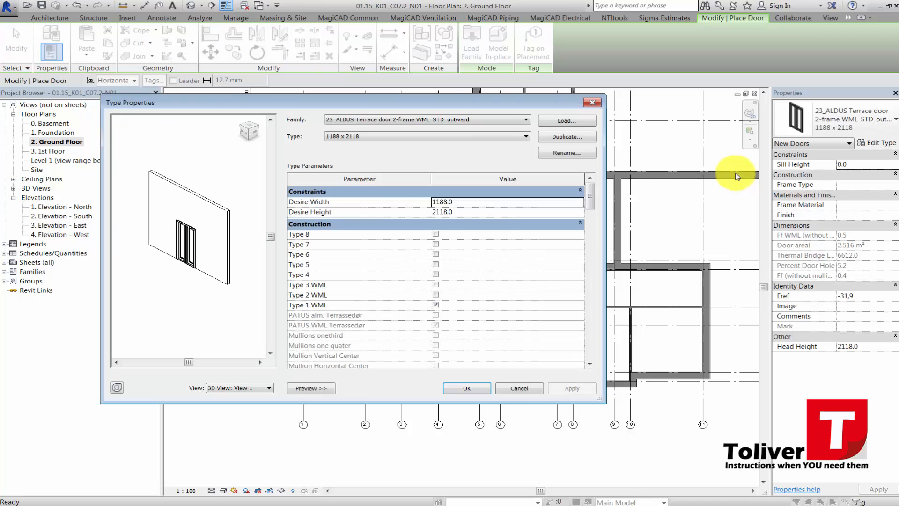
left_click_drag(441, 101, 509, 94)
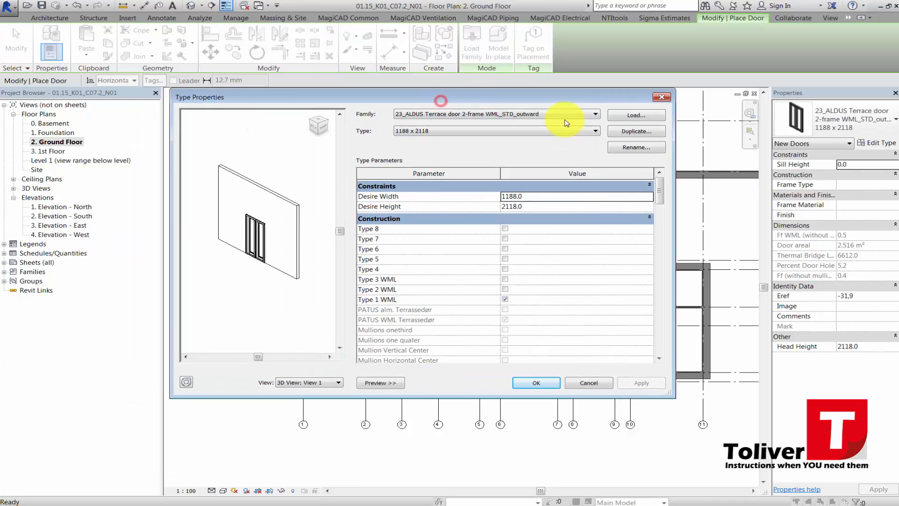
left_click(624, 133)
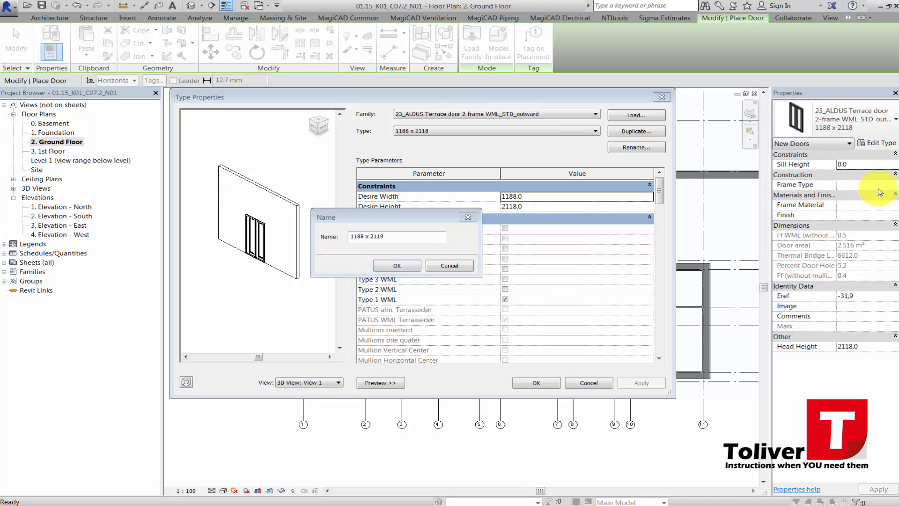
left_click(408, 238)
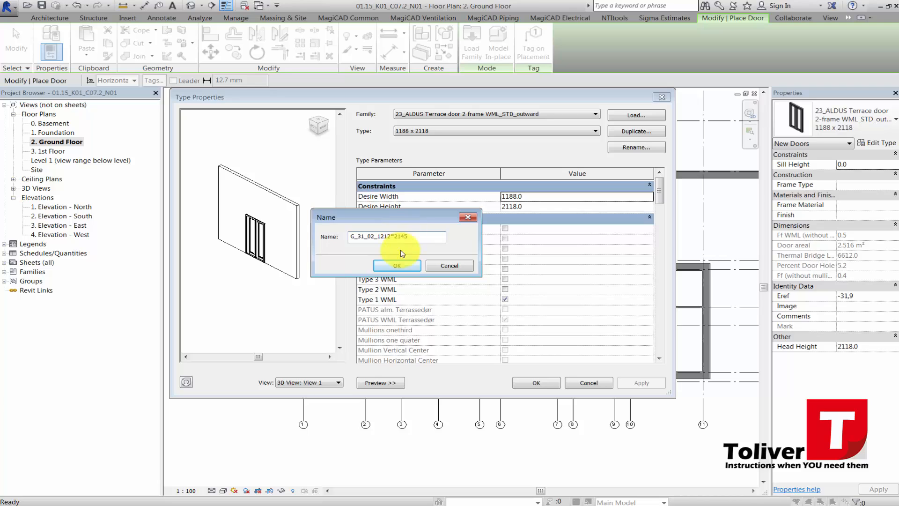
left_click(399, 265)
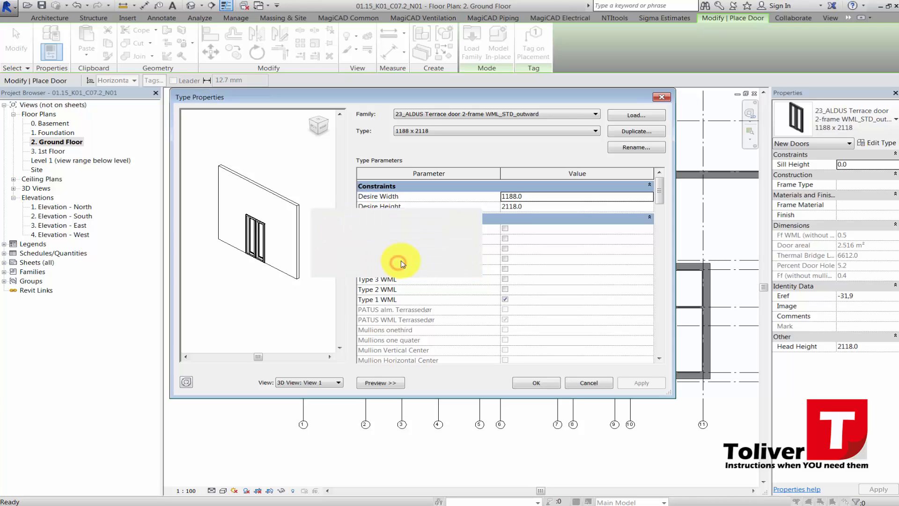
double_click(530, 197)
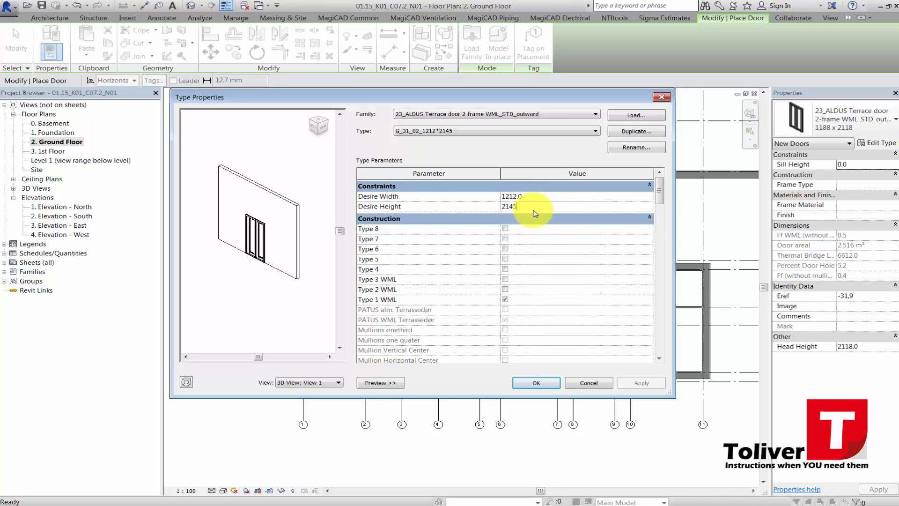
left_click(540, 383)
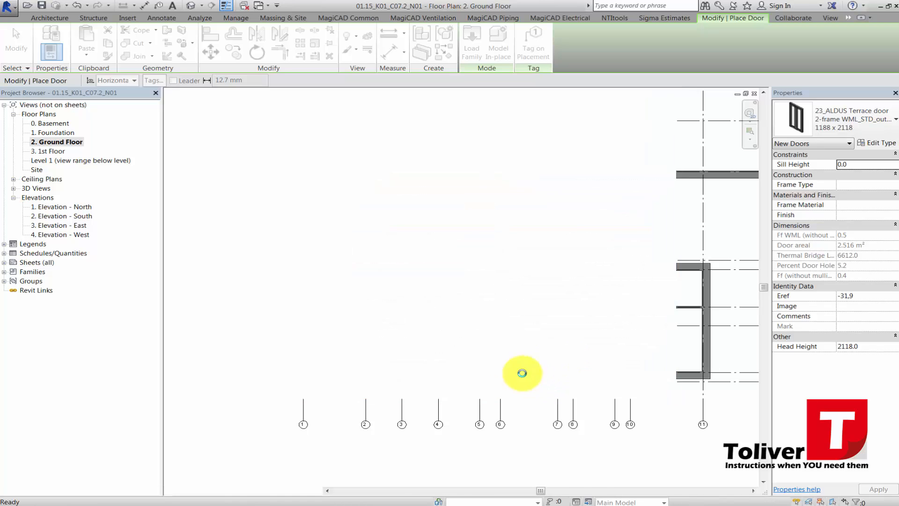
- Place outward-opening G_31_02_1212*2145 doors in the upper and lower outer walls of the room between grids 1 and 2, near grid 1
scroll(321, 266, "up", 2)
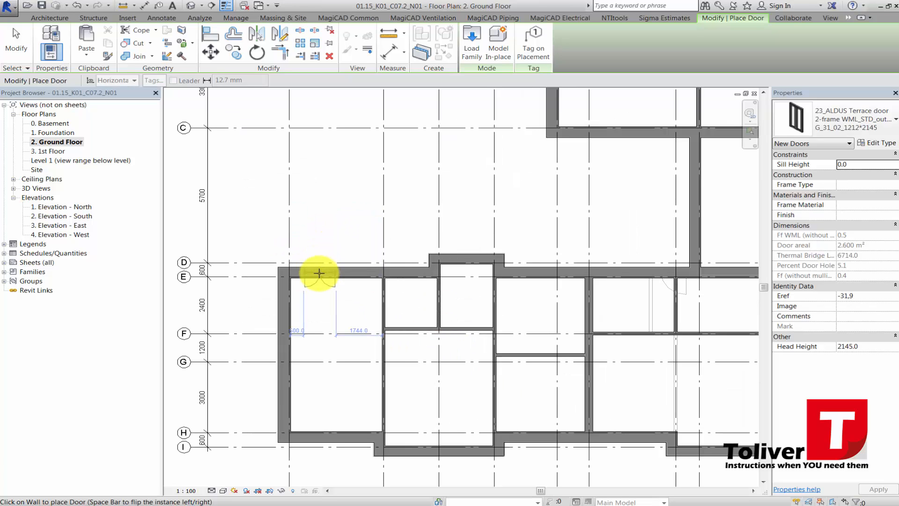
left_click(315, 269)
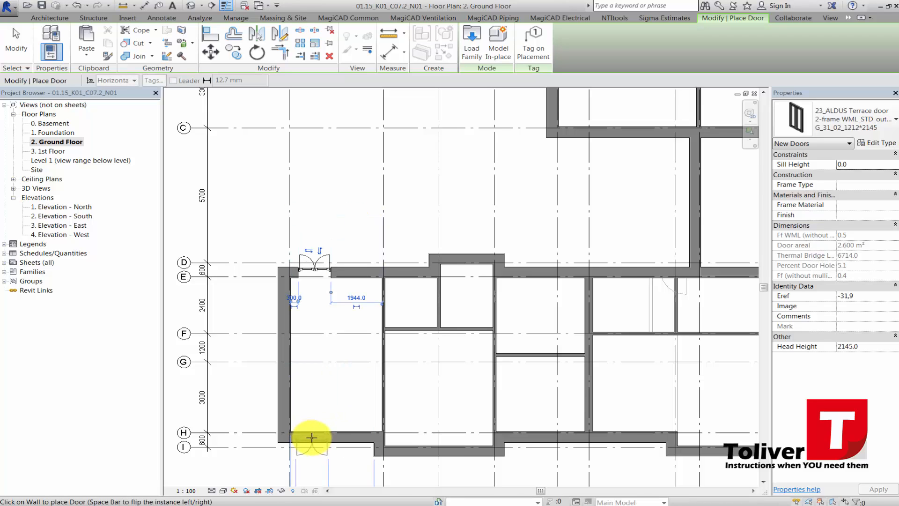
left_click(311, 436)
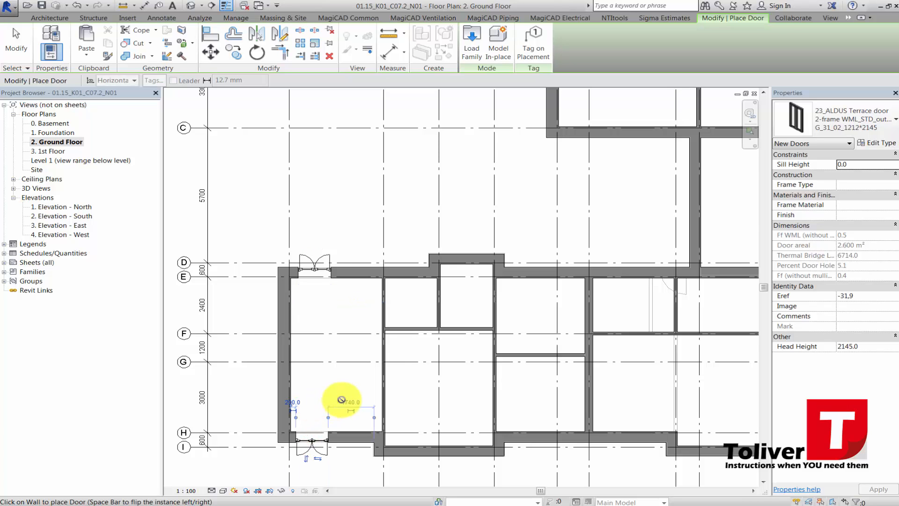
- Place an outward-opening terrace door in the outer wall on grid 11, about 2450 mm below the partition on grid F
scroll(432, 389, "down", 1)
middle_click_drag(384, 340, 277, 243)
scroll(446, 317, "down", 1)
middle_click_drag(476, 320, 367, 303)
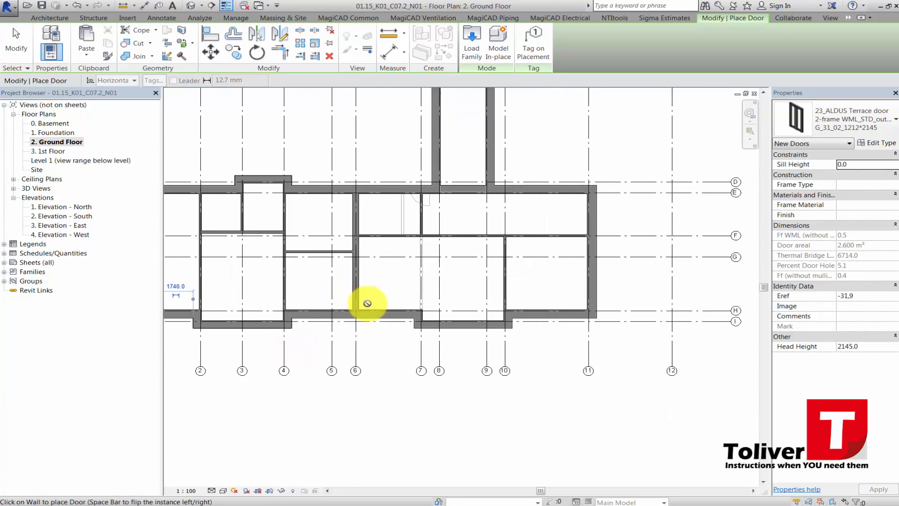
scroll(592, 294, "up", 1)
left_click(592, 291)
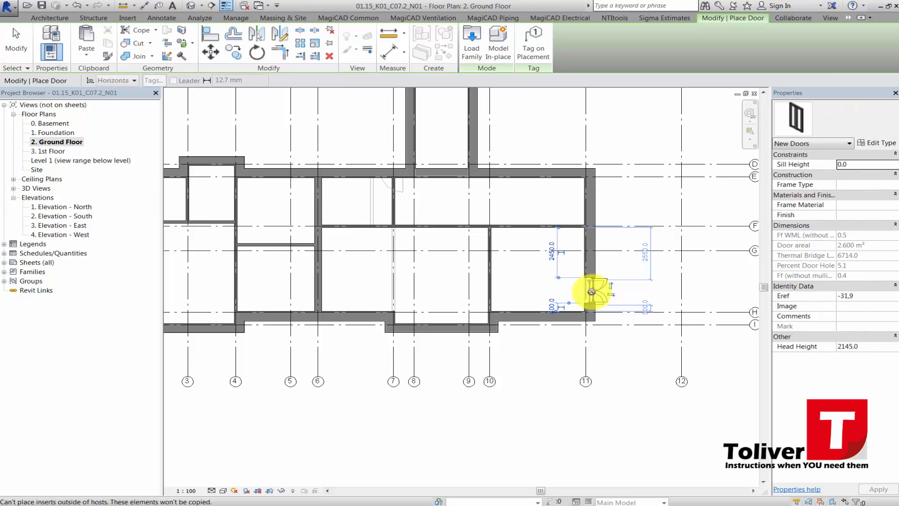
- Place terrace doors in the two projecting outer walls on grid I, near grids 9 and 4, each 200 mm from the adjacent wall
scroll(557, 309, "down", 2)
middle_click_drag(478, 333, 540, 302)
scroll(526, 304, "up", 2)
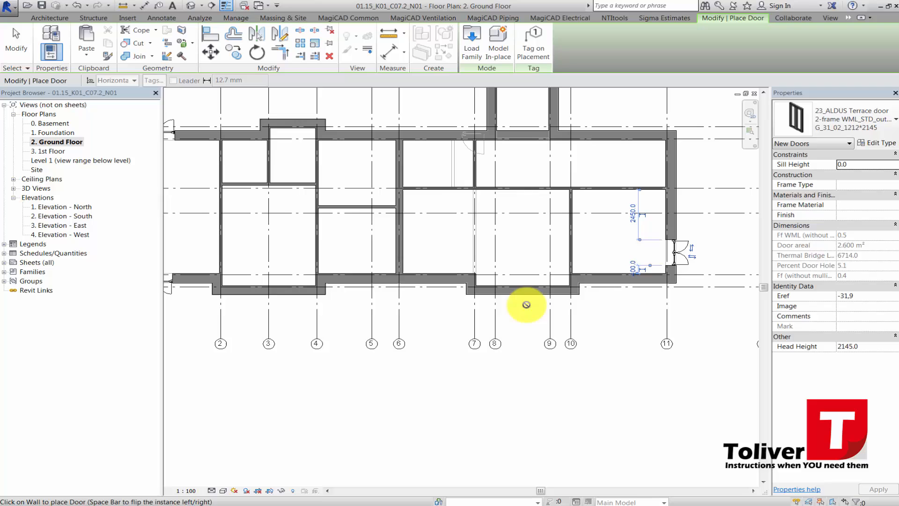
left_click(548, 294)
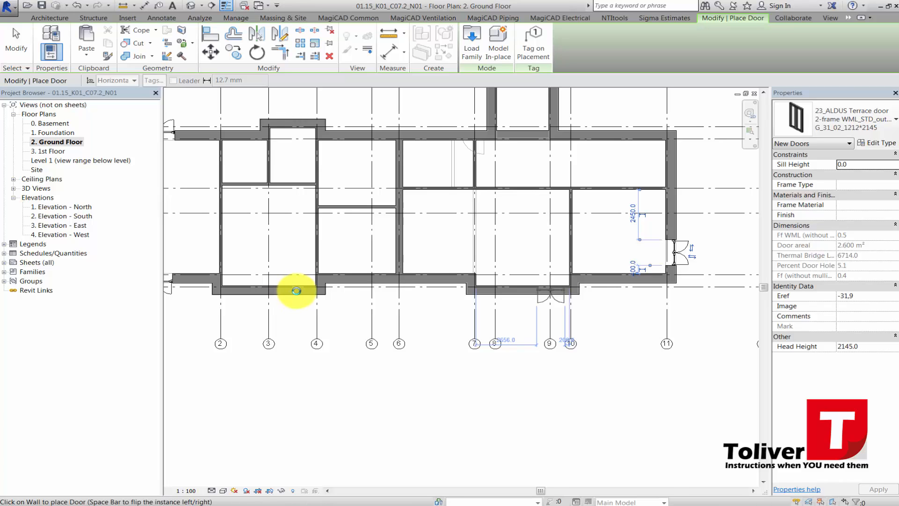
left_click(296, 290)
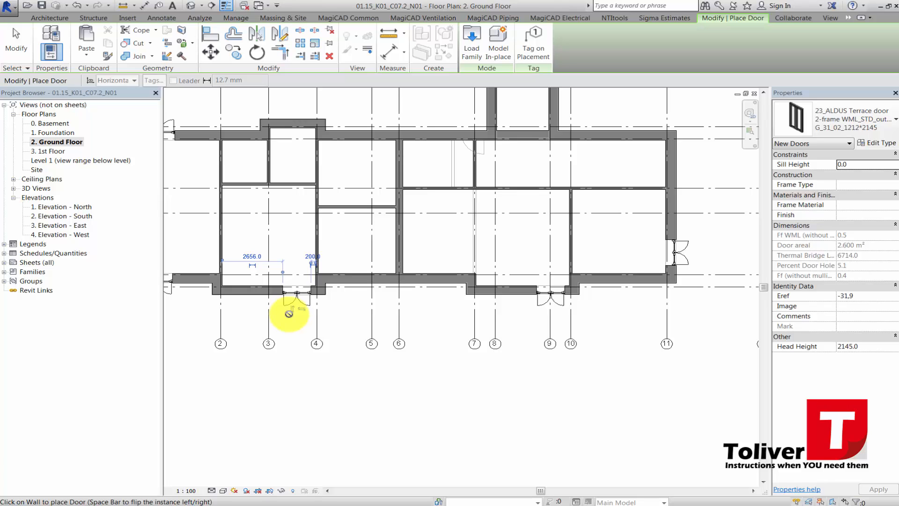
scroll(294, 313, "down", 2)
middle_click_drag(350, 316, 421, 296)
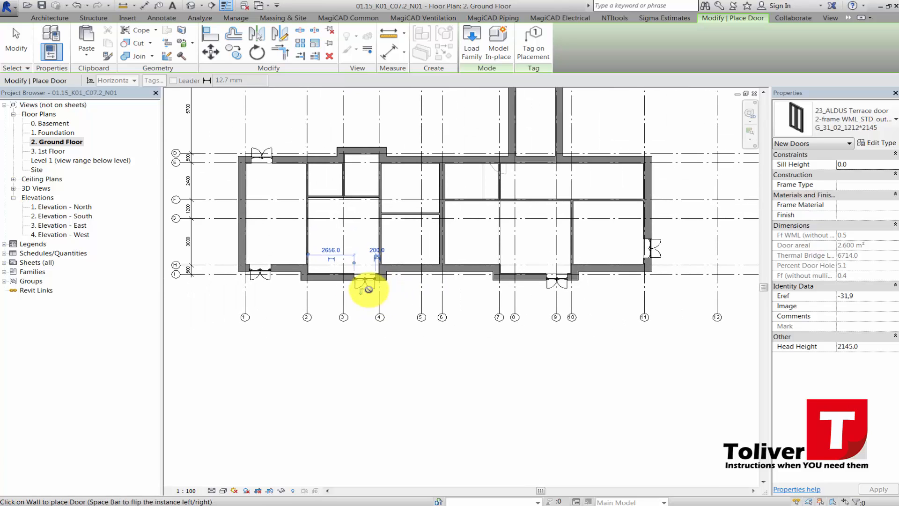
scroll(292, 250, "up", 3)
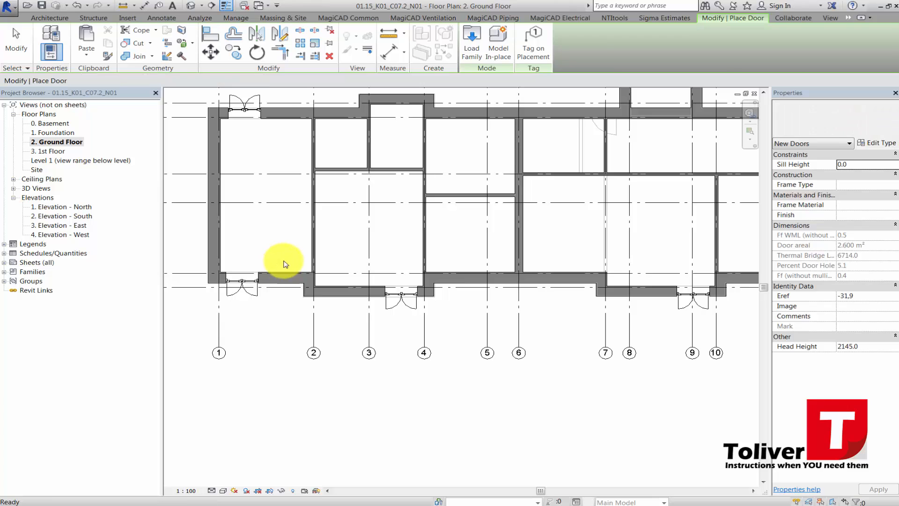
key("Escape")
scroll(360, 313, "down", 1)
scroll(361, 312, "down", 1)
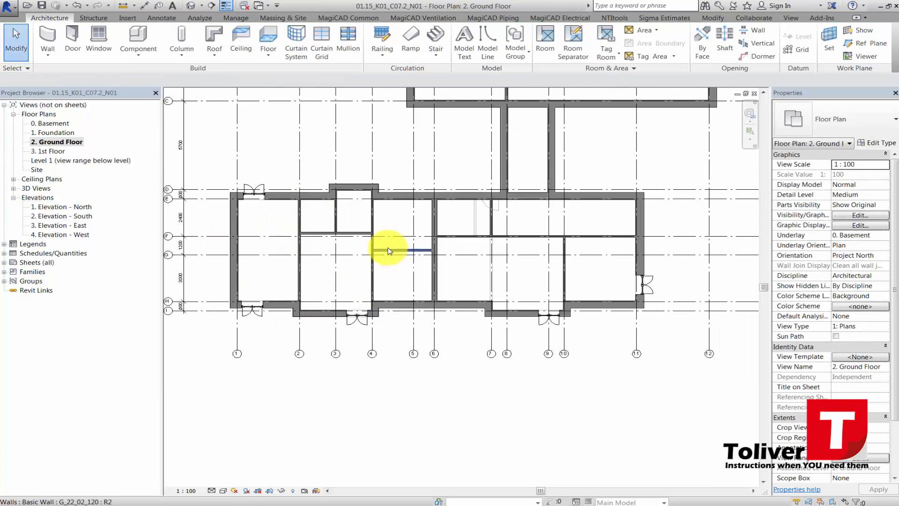
scroll(475, 196, "up", 1)
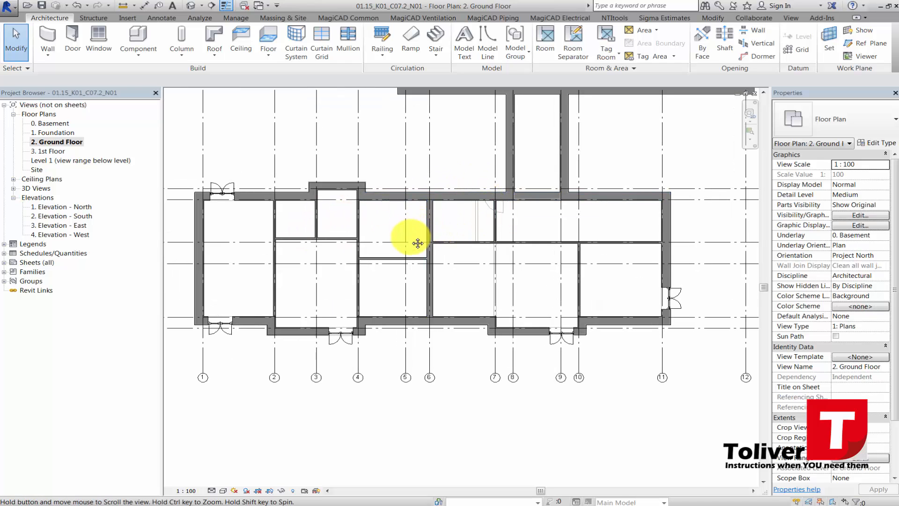
middle_click_drag(415, 237, 415, 286)
scroll(415, 286, "down", 1)
key("Escape")
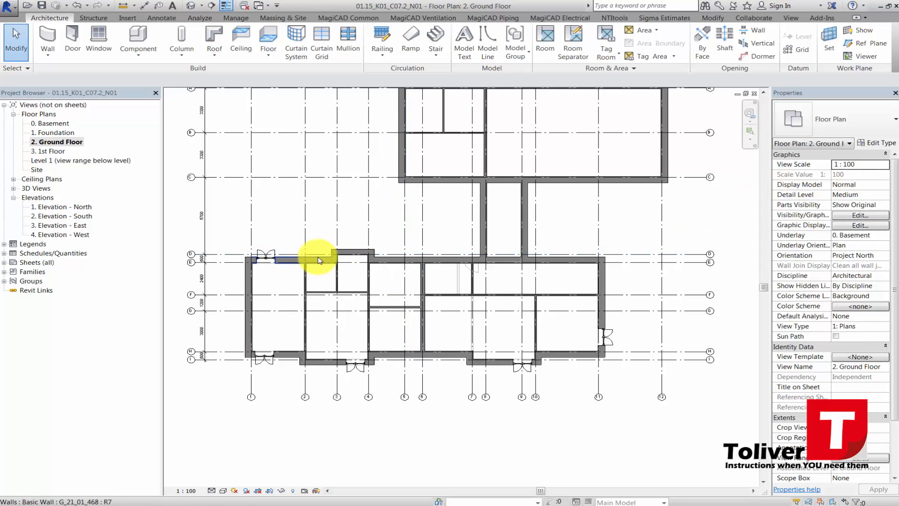
- Start placing a door and browse to the project's Components > Doors & Windows folder to load another family
left_click(66, 37)
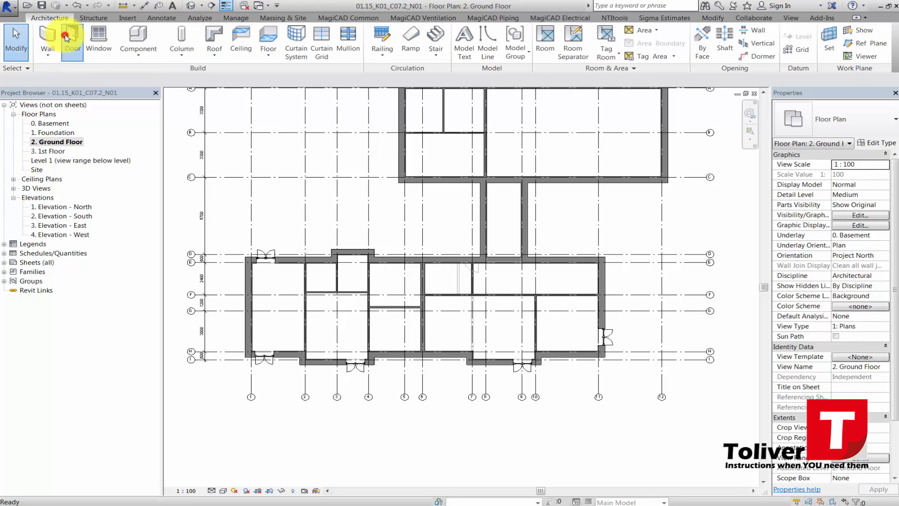
left_click(878, 143)
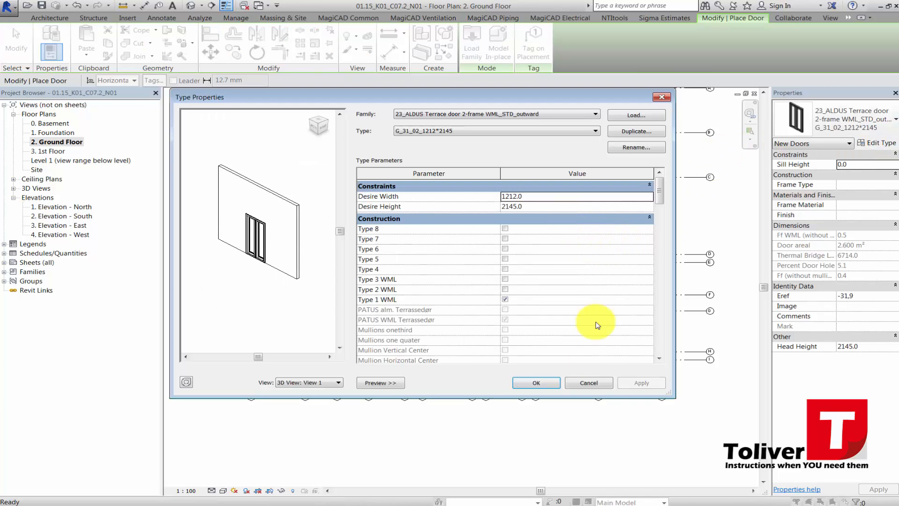
left_click(589, 382)
left_click(472, 47)
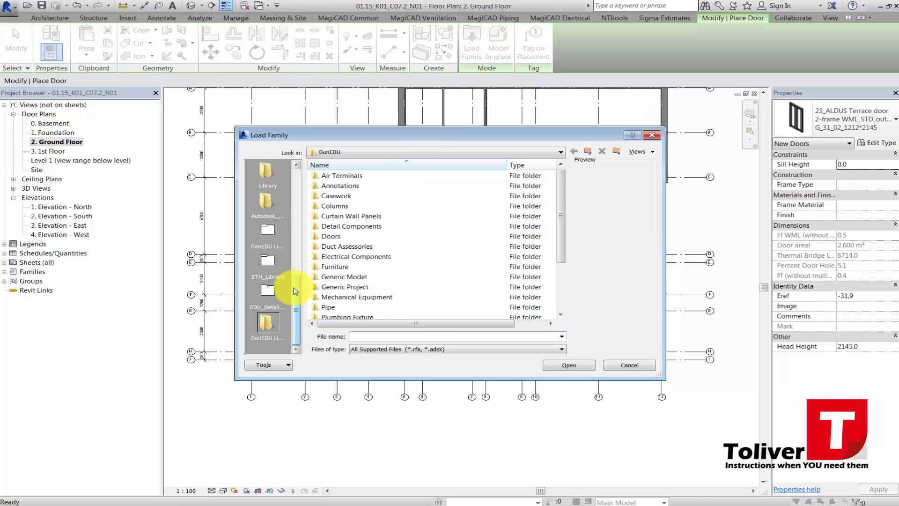
scroll(295, 290, "up", 5)
left_click(268, 173)
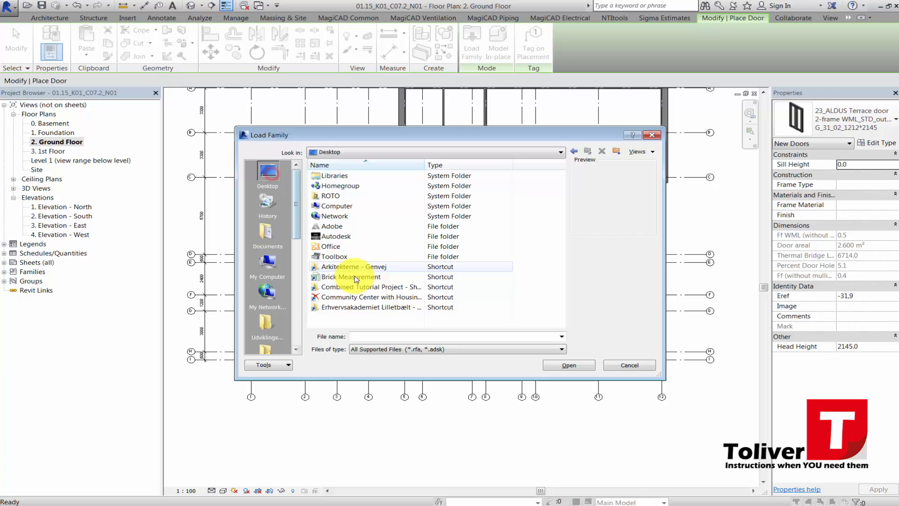
double_click(355, 304)
double_click(333, 186)
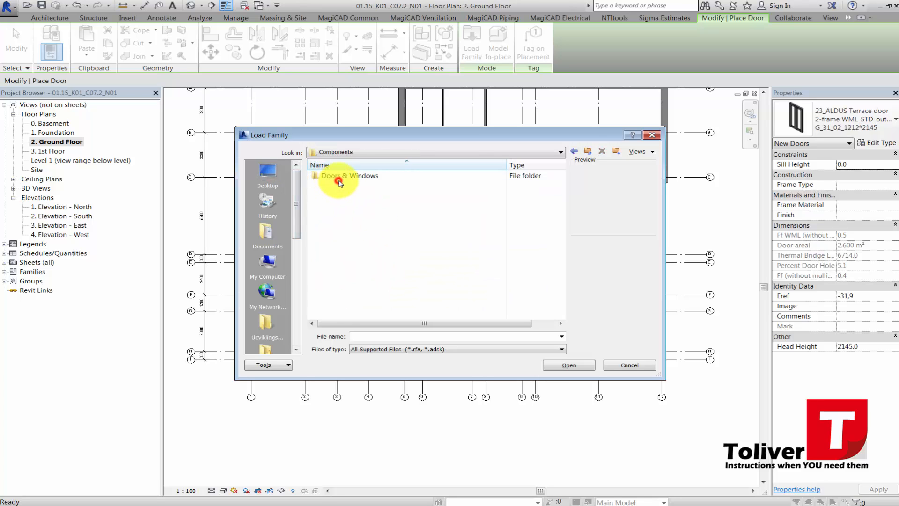
double_click(339, 182)
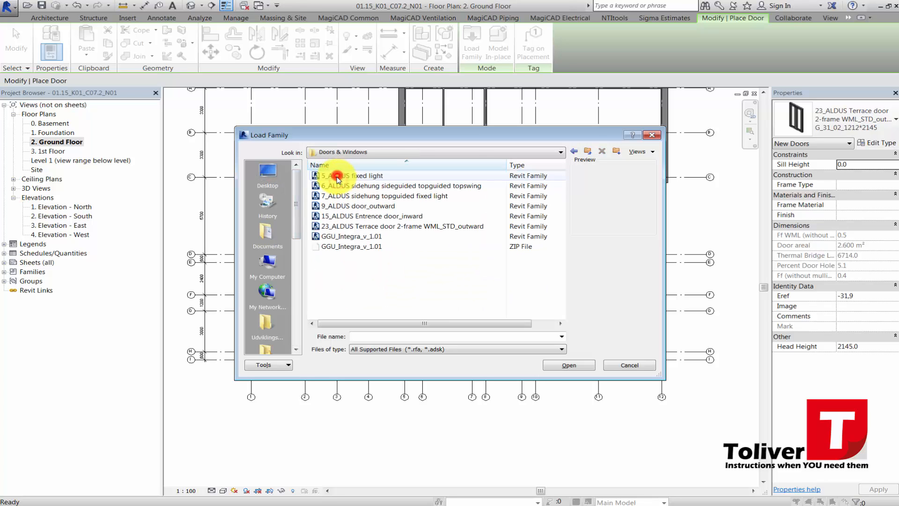
- Load the 9_ALDUS door_outward family, using the existing shared sub-component family that is in the project
left_click(393, 217)
left_click(373, 207)
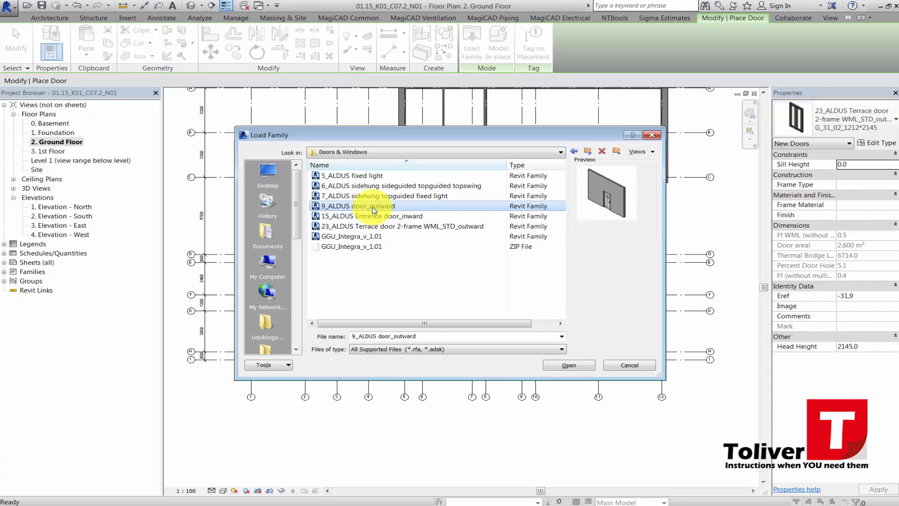
left_click(569, 364)
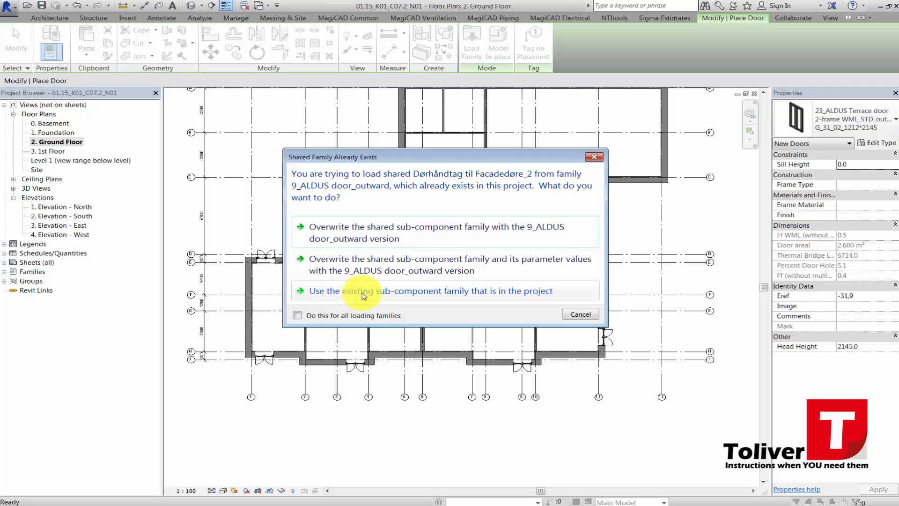
left_click(440, 294)
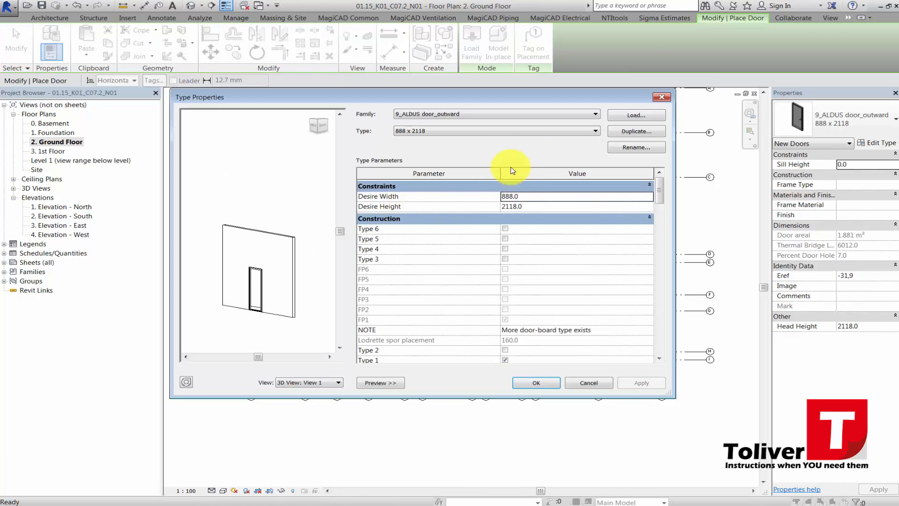
- Duplicate the 9_ALDUS door_outward type as G_31_03_972*2145 and set its desired width to 972 and height to 2145
left_click(635, 131)
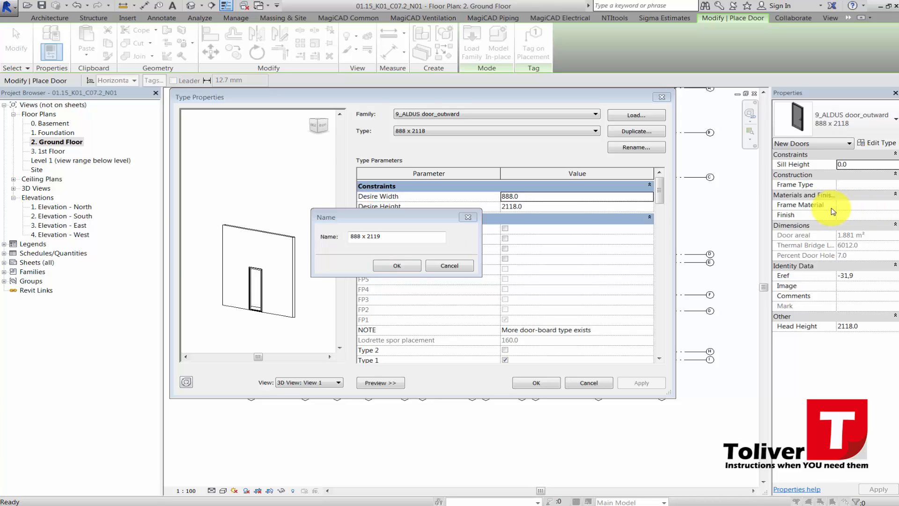
left_click(383, 239)
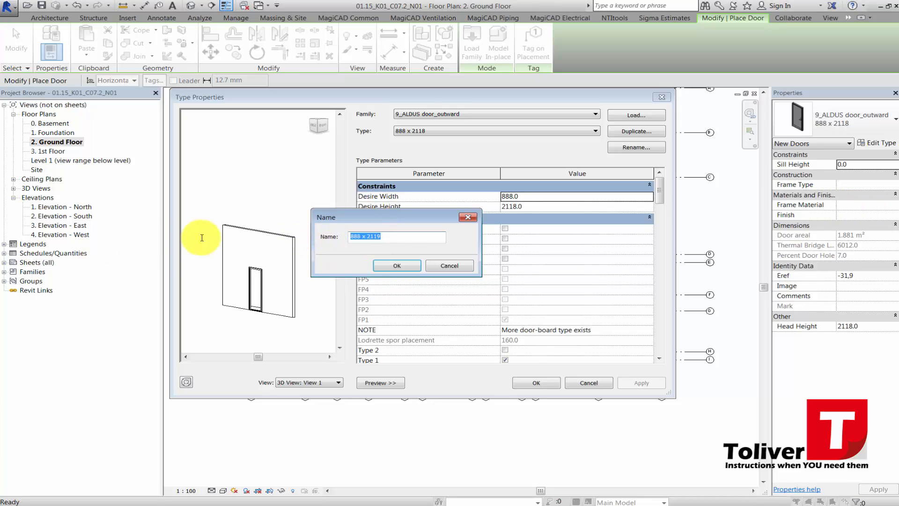
type("G_31_03_972*2145")
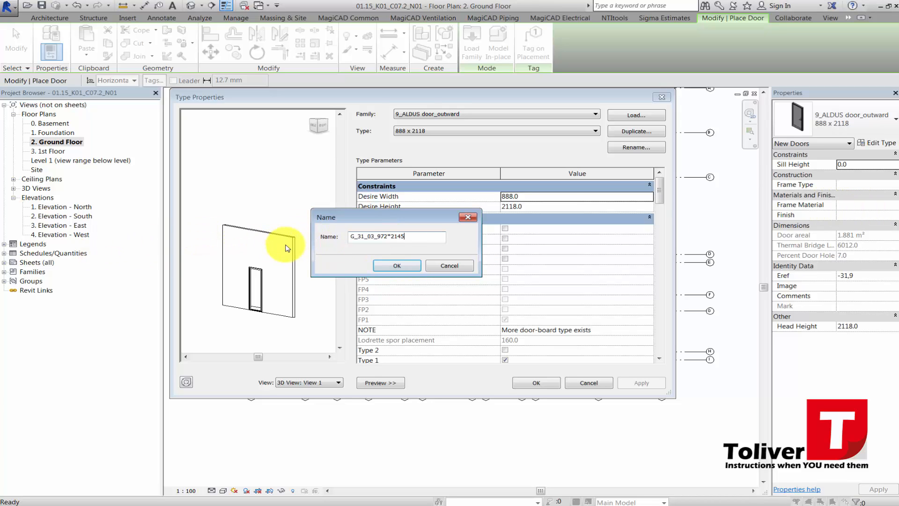
left_click(388, 266)
left_click(527, 197)
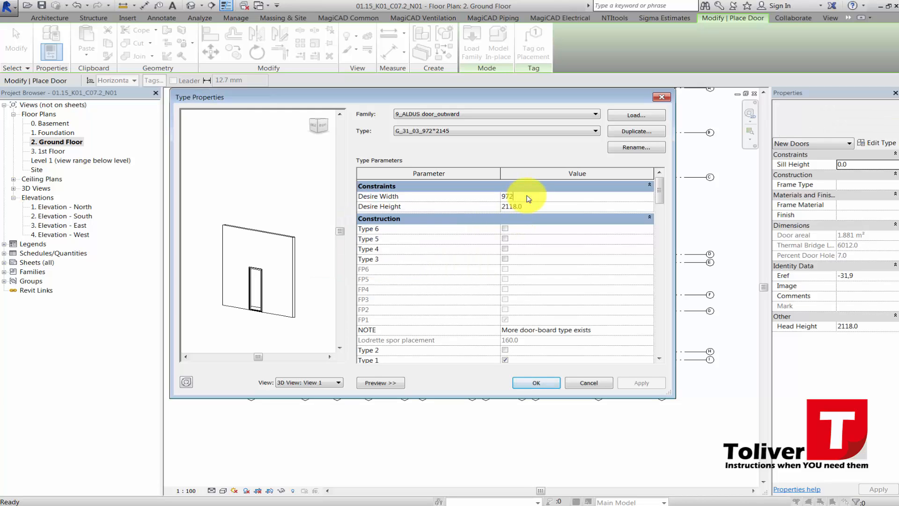
left_click(534, 207)
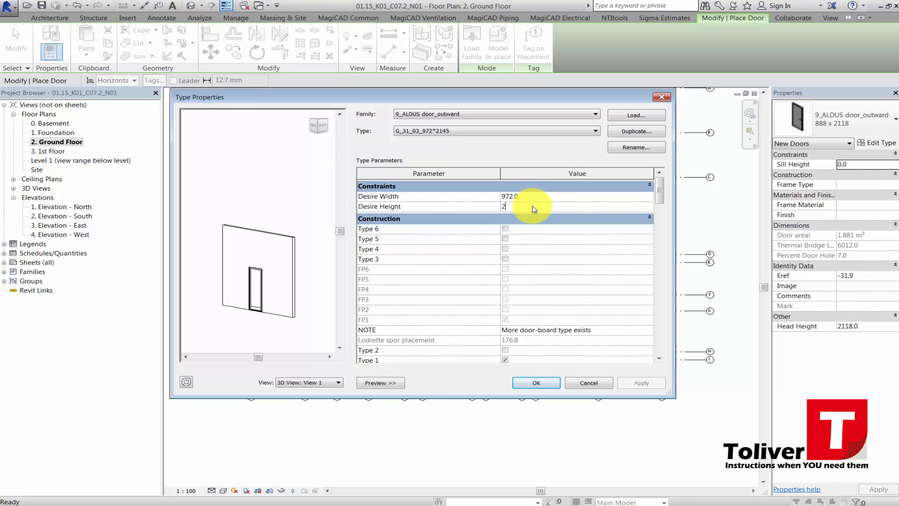
left_click(551, 384)
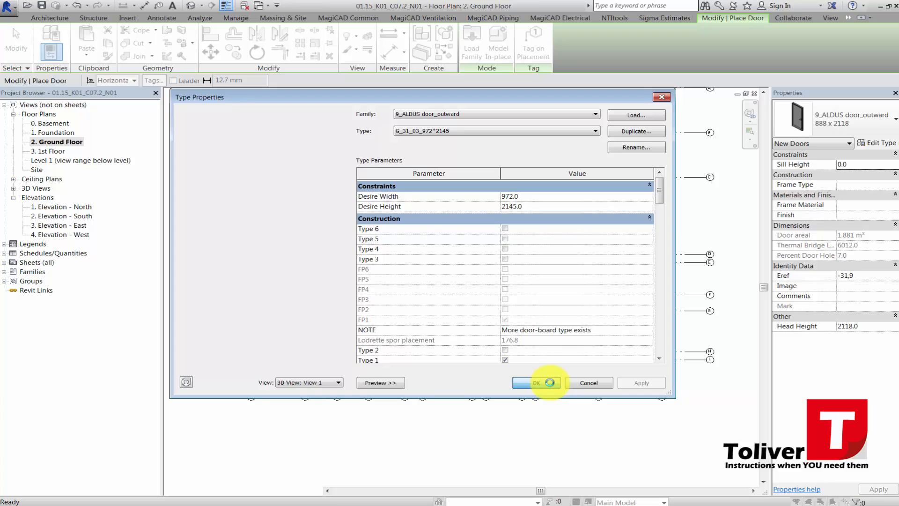
- Place one G_31_03_972*2145 door, opening outward, in the outer wall on grid E between grids 2 and 3
scroll(301, 243, "up", 4)
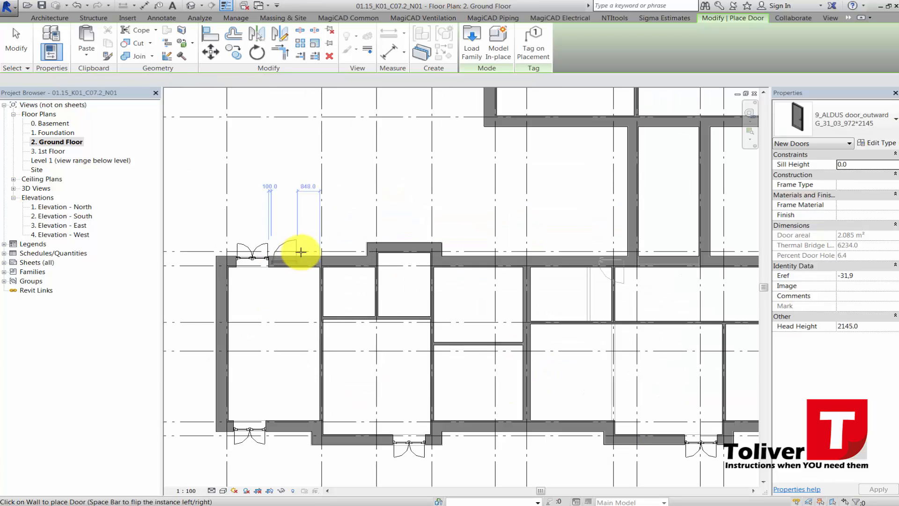
scroll(301, 252, "up", 3)
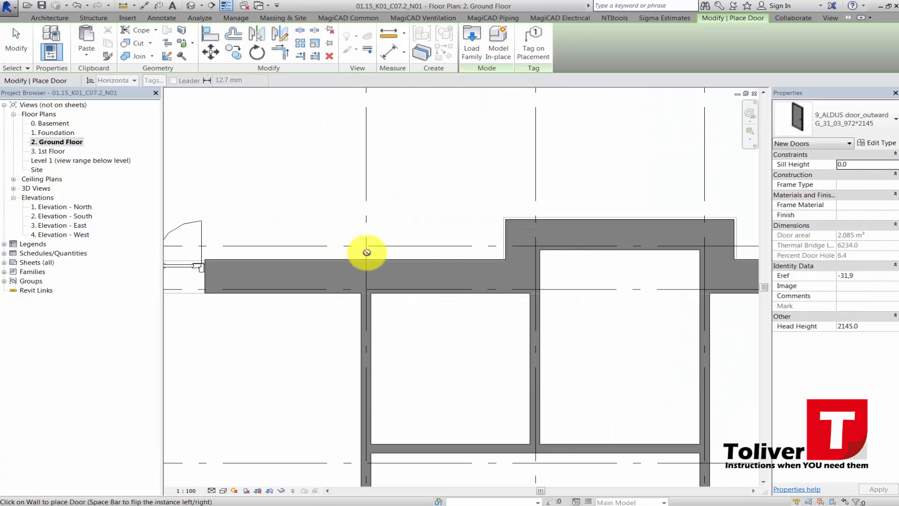
left_click(451, 261)
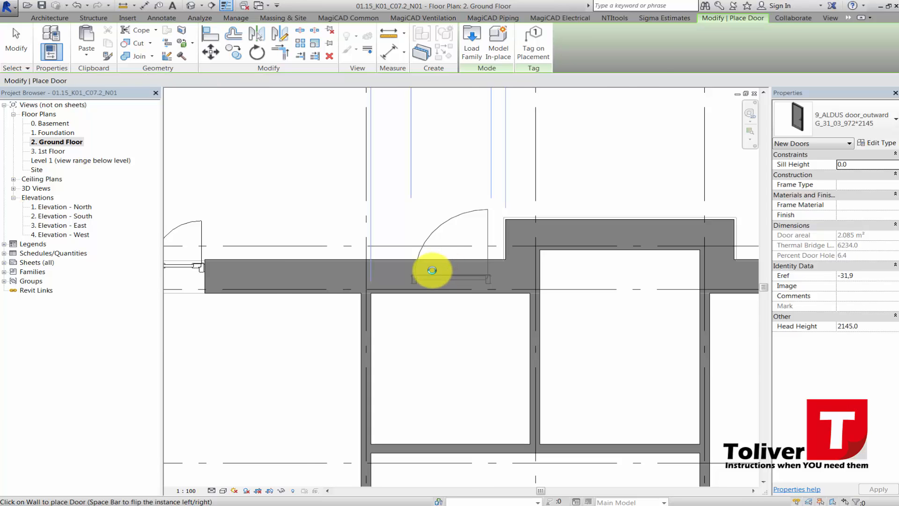
scroll(432, 270, "down", 3)
scroll(433, 272, "down", 3)
middle_click_drag(558, 255, 394, 265)
scroll(387, 273, "up", 1)
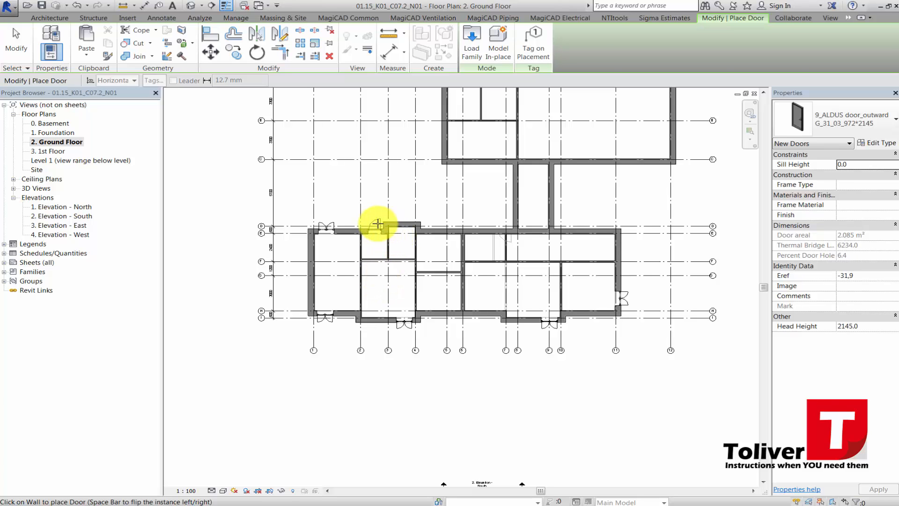
key("Escape")
scroll(356, 218, "down", 2)
middle_click_drag(353, 216, 367, 251)
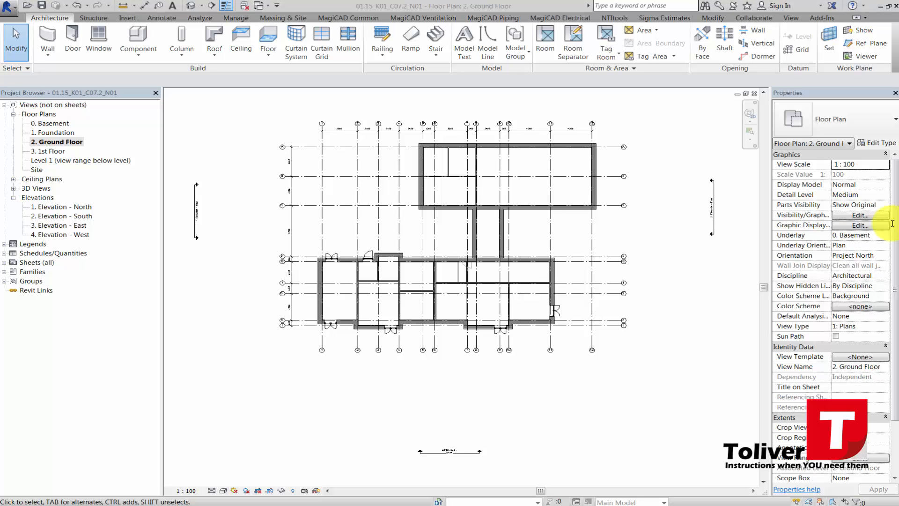
- Start placing a door using the G_31_02_1212*2145 type of the 23_ALDUS Terrace door 2-frame WML_STD_outward family
left_click(71, 32)
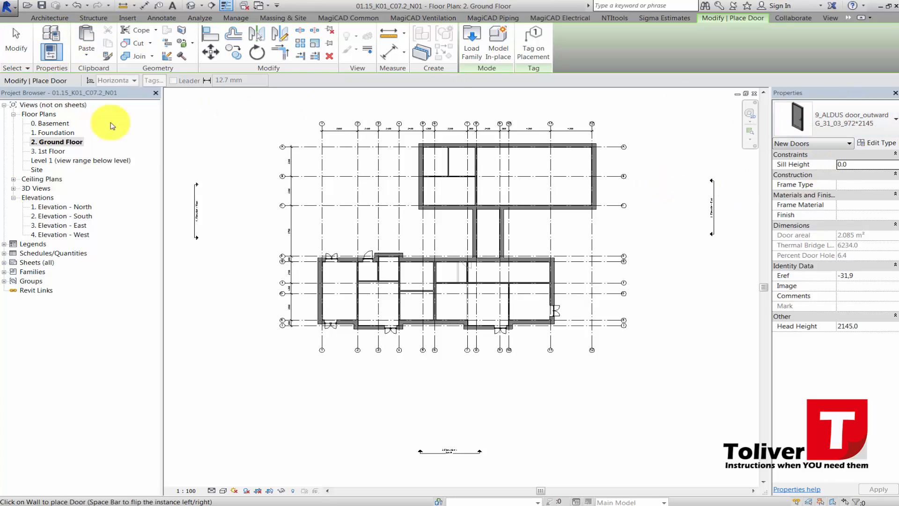
key("Escape")
left_click(71, 38)
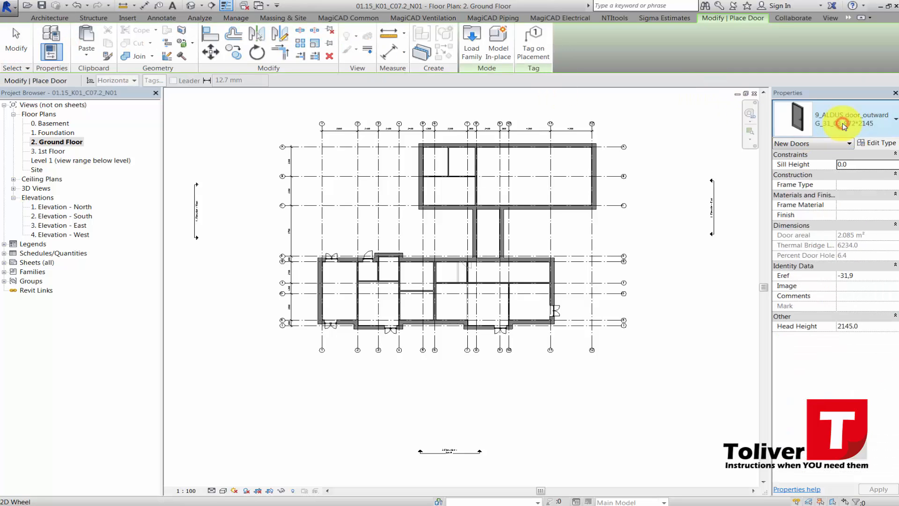
left_click(840, 123)
scroll(738, 230, "down", 4)
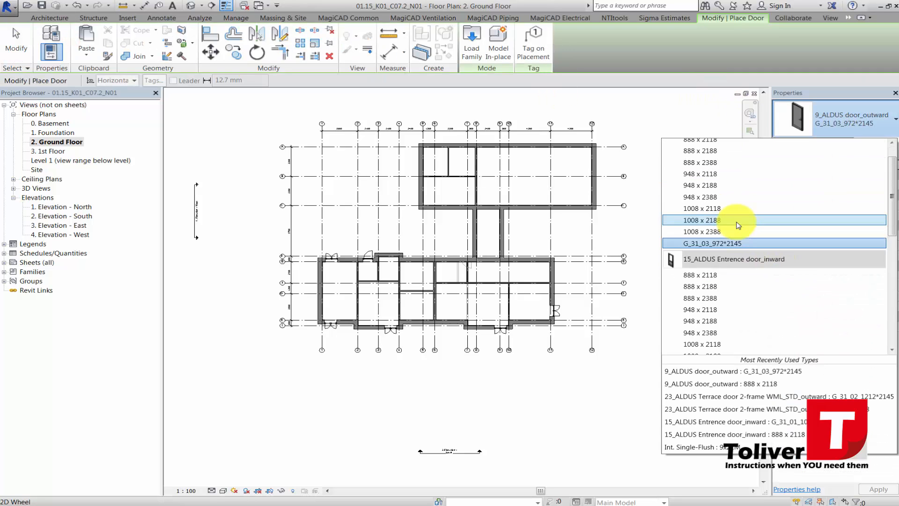
scroll(730, 253, "down", 1)
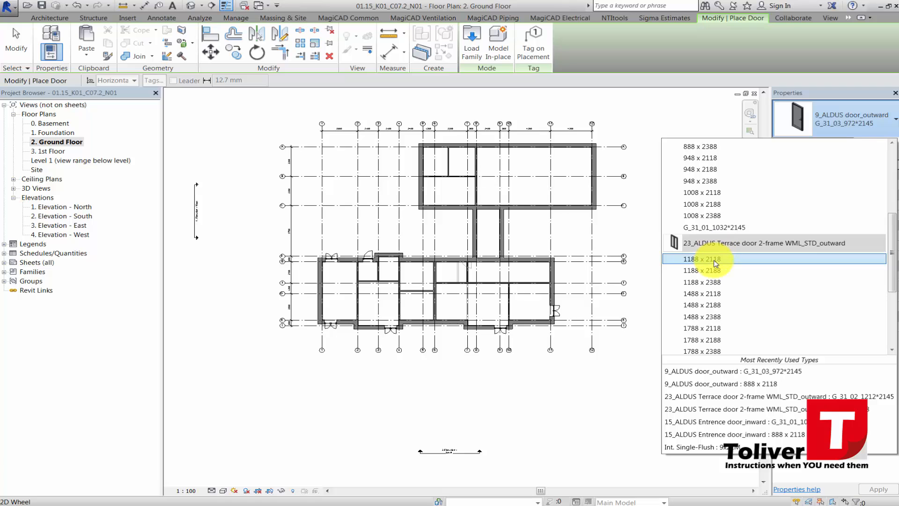
scroll(723, 290, "down", 3)
left_click(719, 288)
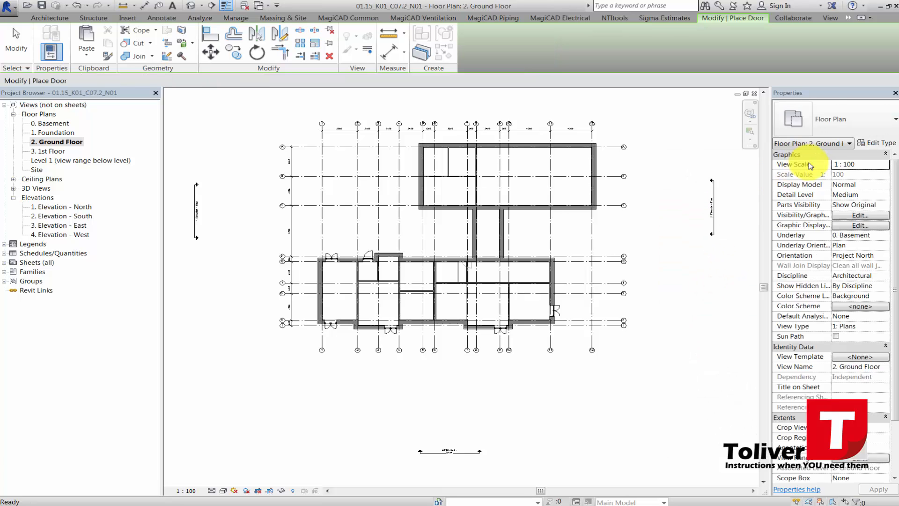
- Duplicate the terrace door type as G_31_04_1512*2145 and set its desired width to 1512
left_click(879, 145)
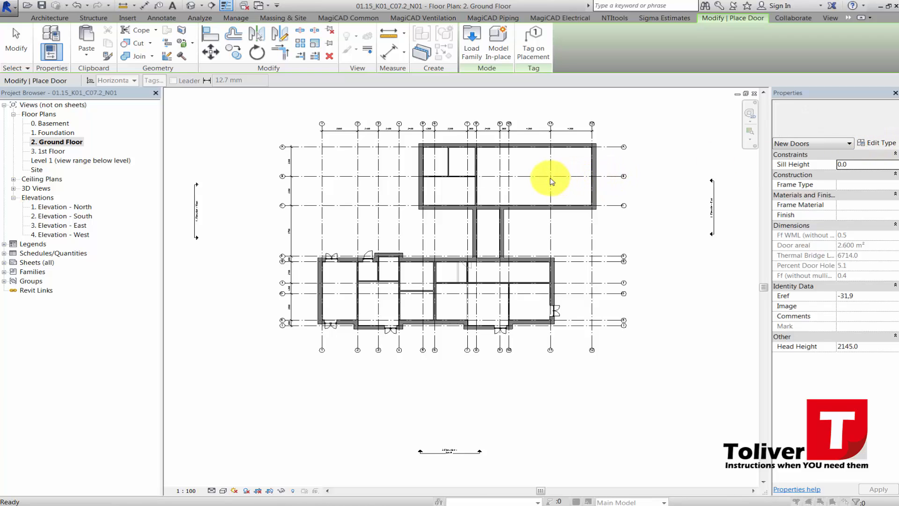
left_click(624, 132)
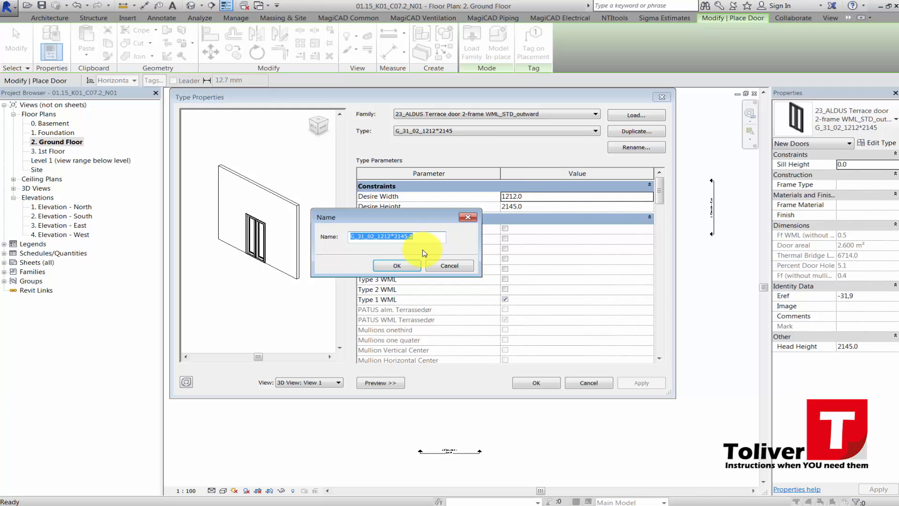
type("G_31_04_1512*2145")
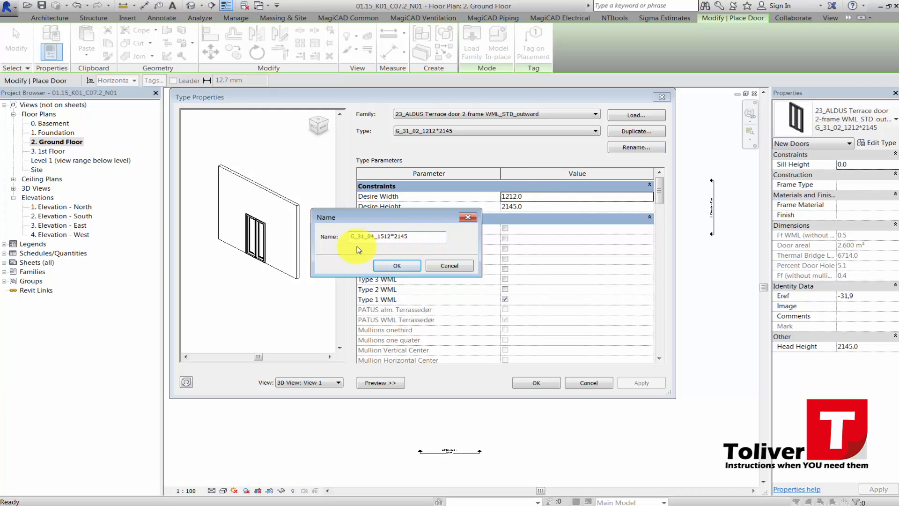
left_click(399, 267)
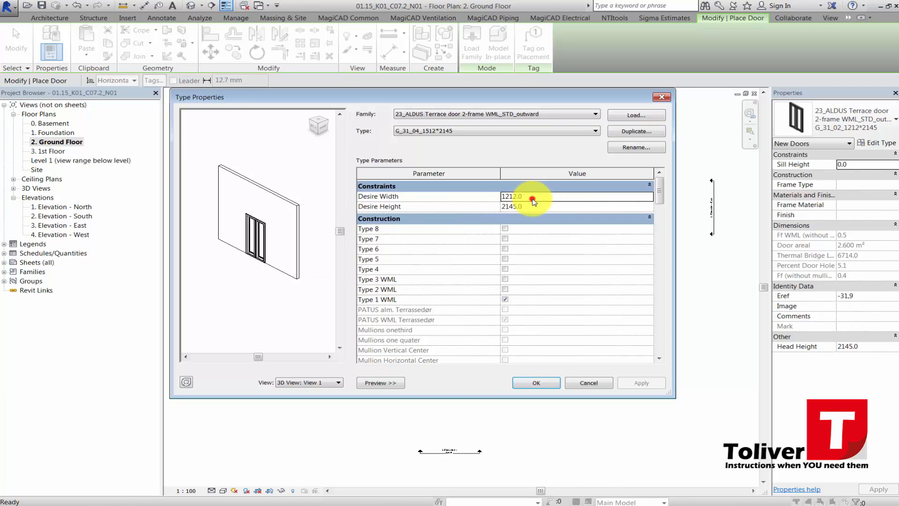
double_click(533, 200)
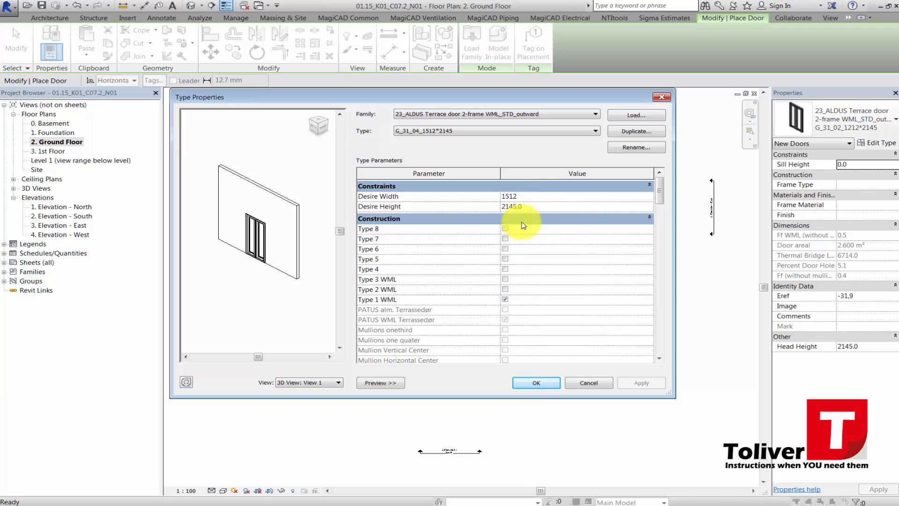
left_click(538, 385)
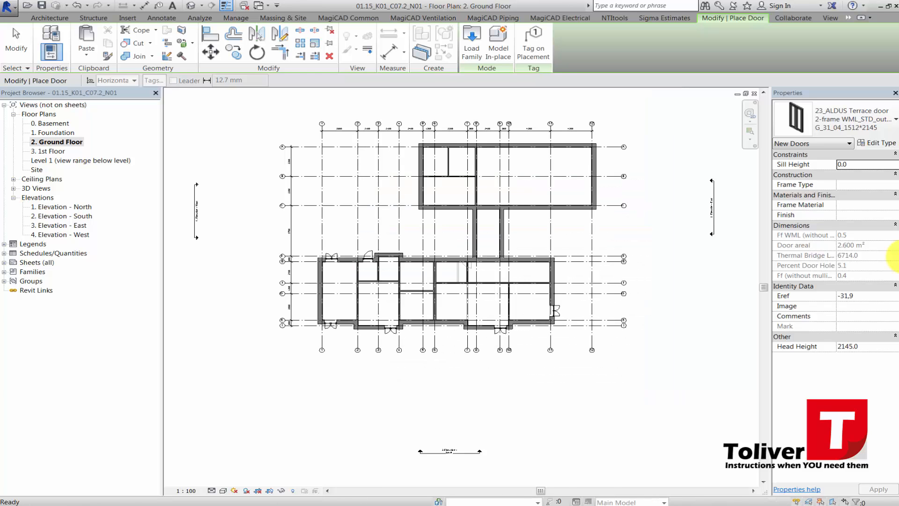
- Place two G_31_04_1512*2145 doors in the outer wall on grid 12, about 800 mm from grid A's wall and 1100 mm from grid C's
scroll(585, 158, "up", 4)
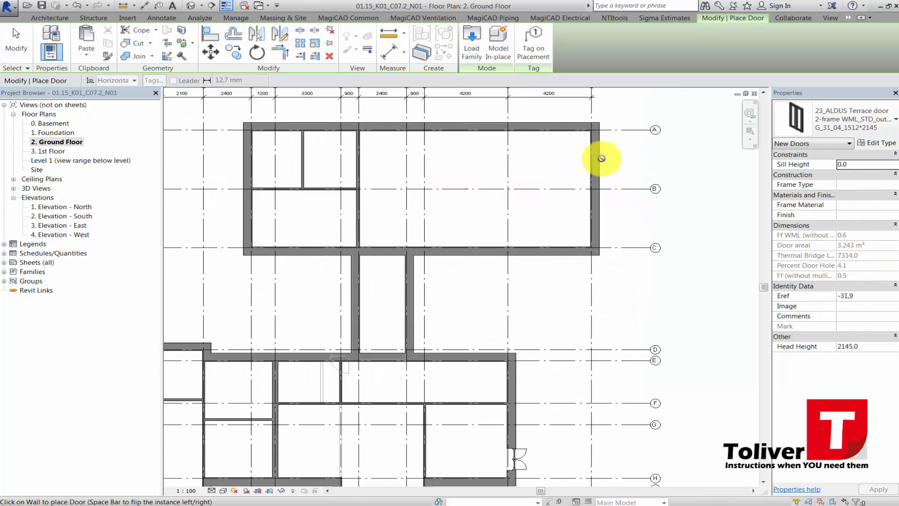
left_click(599, 158)
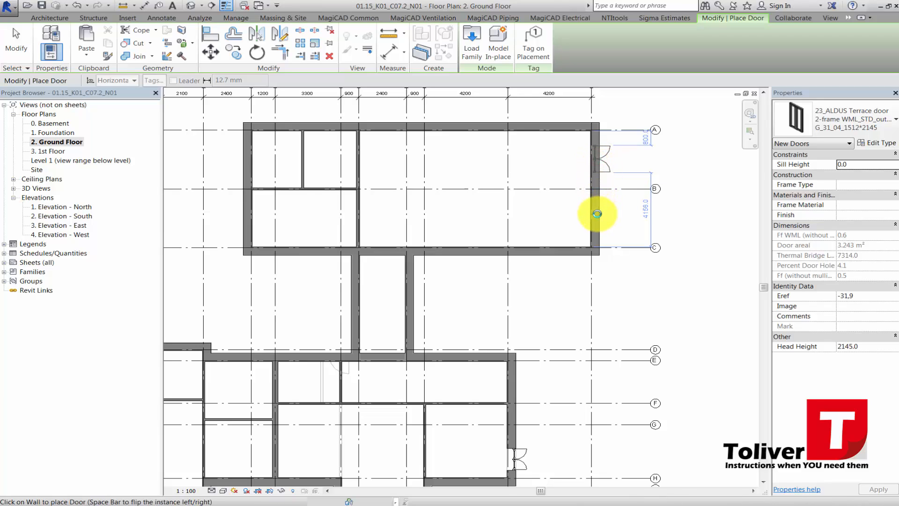
scroll(598, 213, "up", 3)
left_click(599, 213)
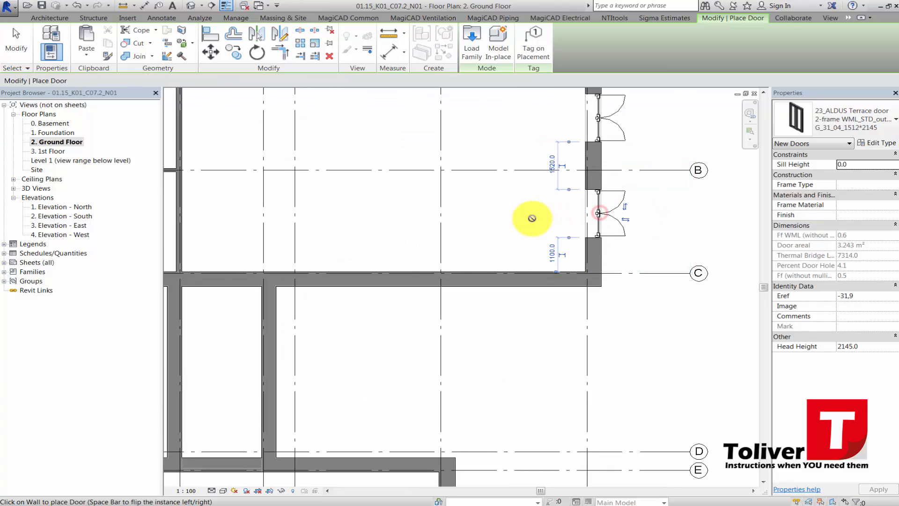
scroll(531, 218, "down", 5)
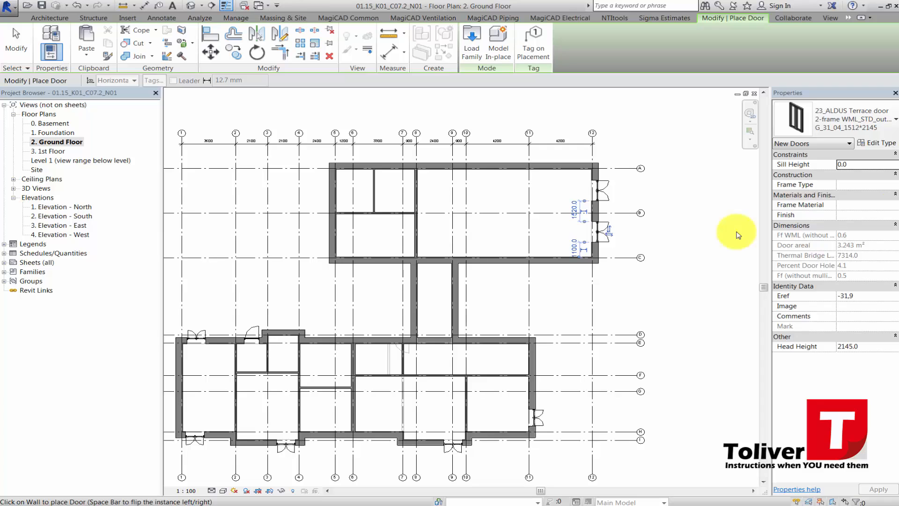
key("Escape")
key("Escape")
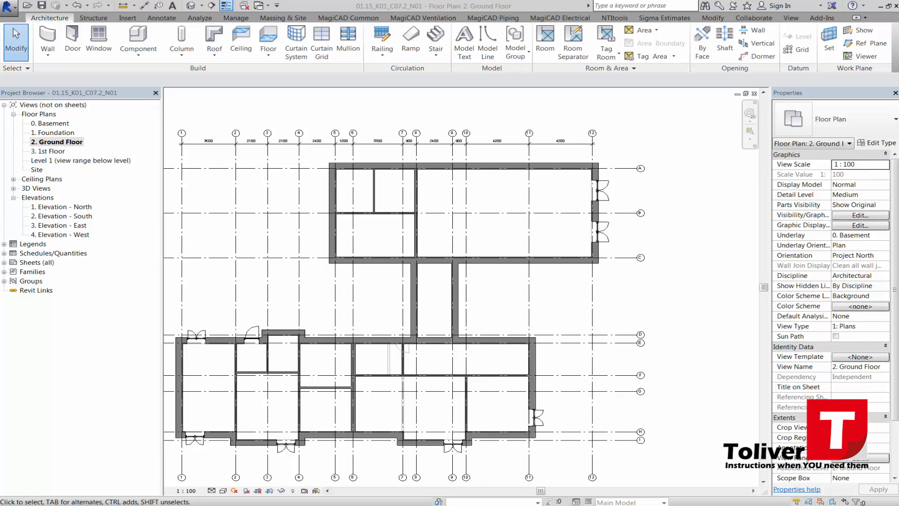
- Start placing a window and load the 7_ALDUS sidehung topguided fixed light family from the project's Doors & Windows folder
left_click(98, 38)
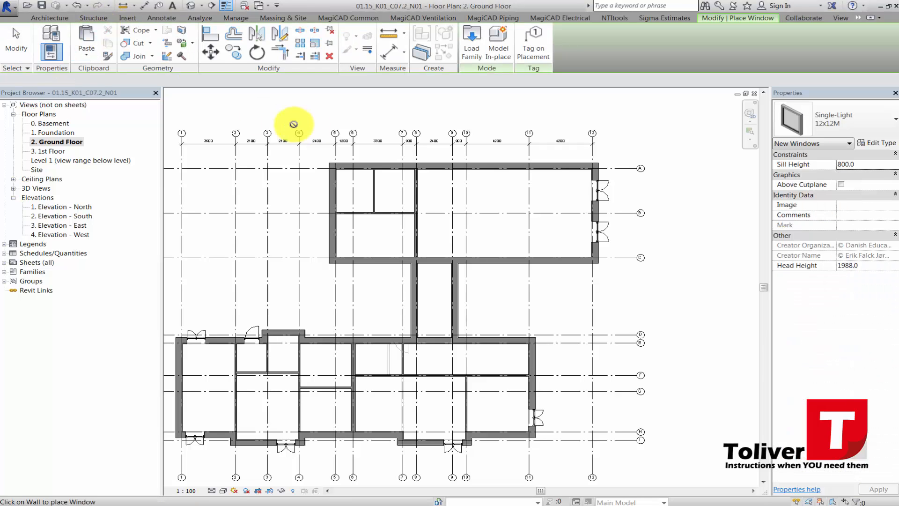
left_click(475, 37)
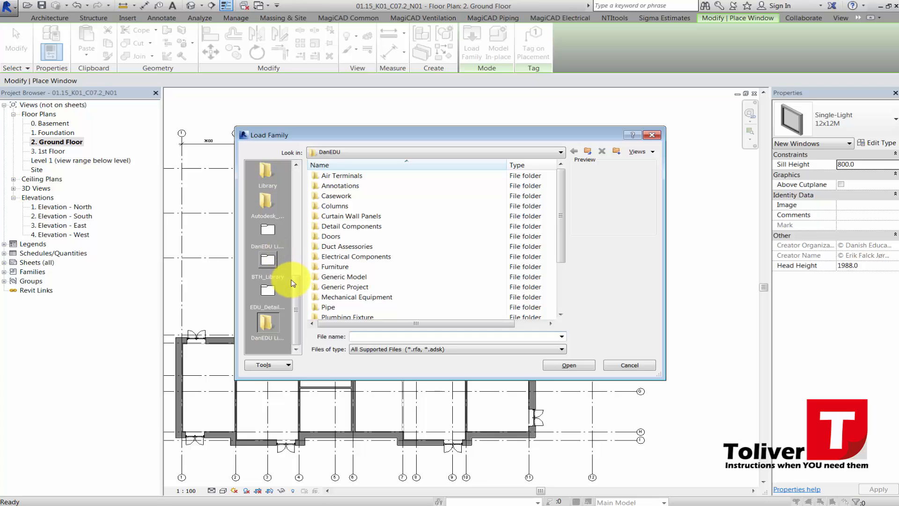
left_click_drag(296, 289, 294, 174)
left_click(267, 172)
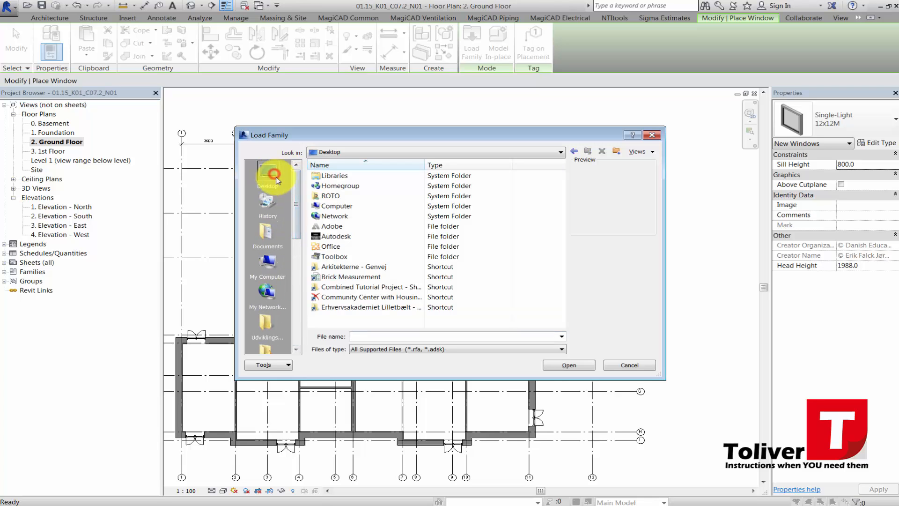
double_click(344, 298)
double_click(327, 186)
double_click(330, 176)
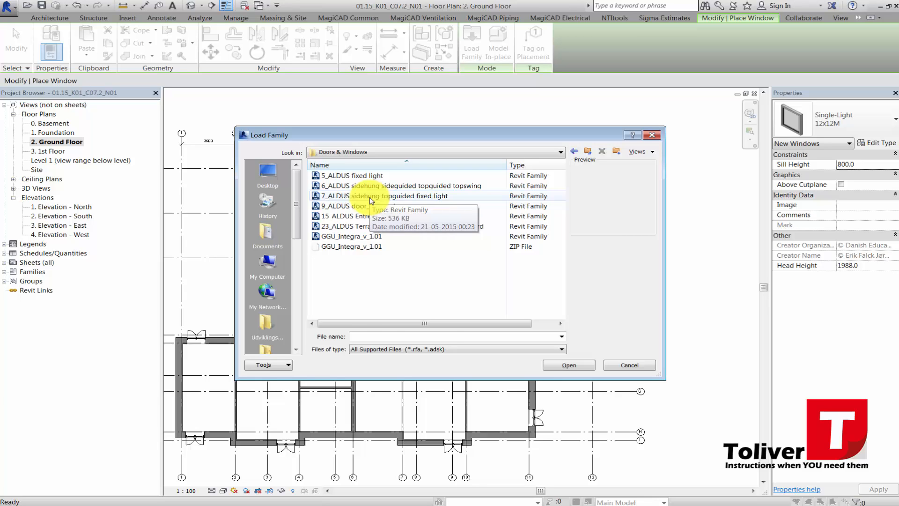
left_click(371, 196)
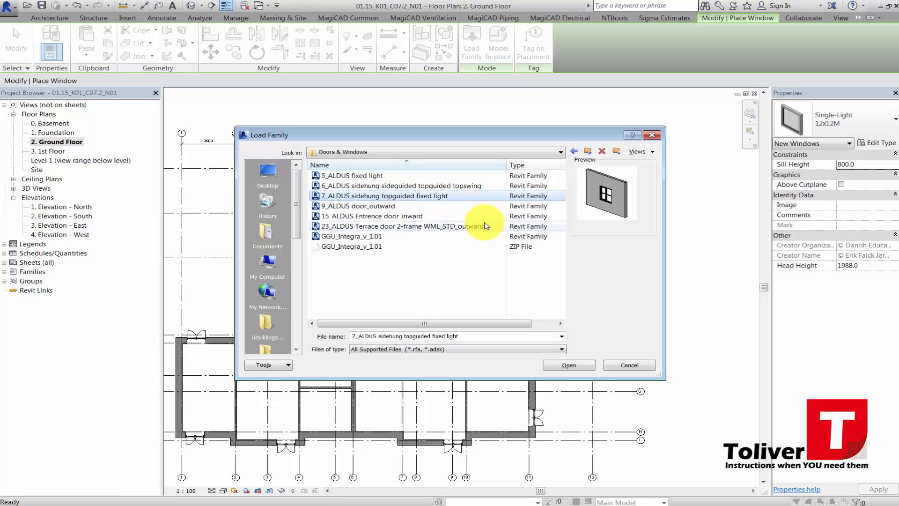
left_click(576, 365)
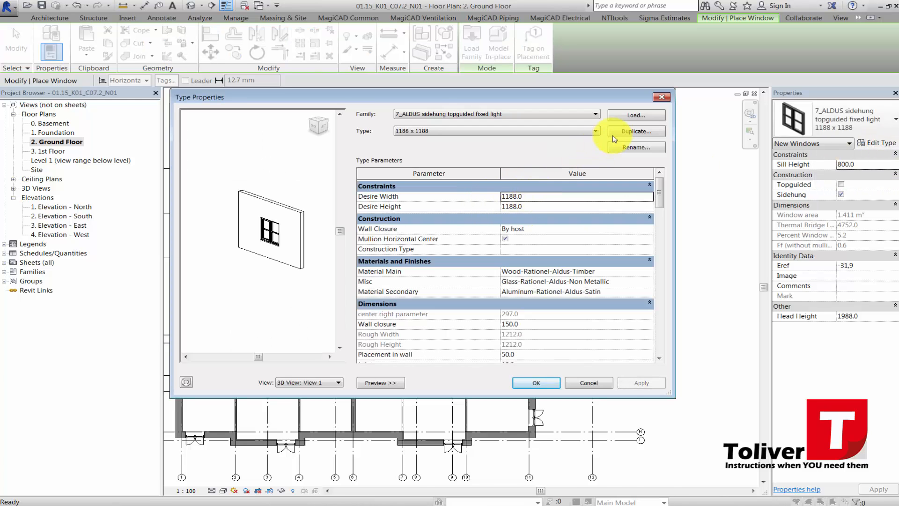
- Duplicate the 1188 x 1188 window type as G_31_05_1212*1212 and set its desired width and height to 1212
left_click(614, 133)
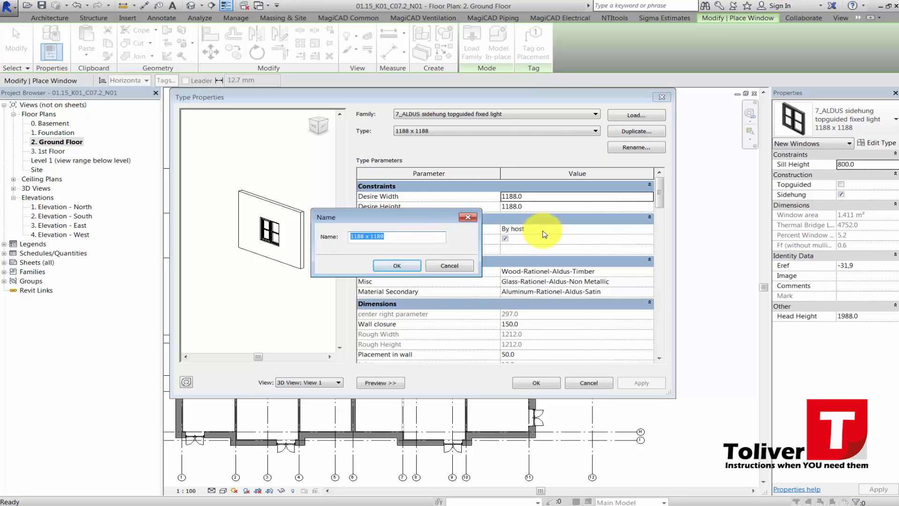
left_click(387, 266)
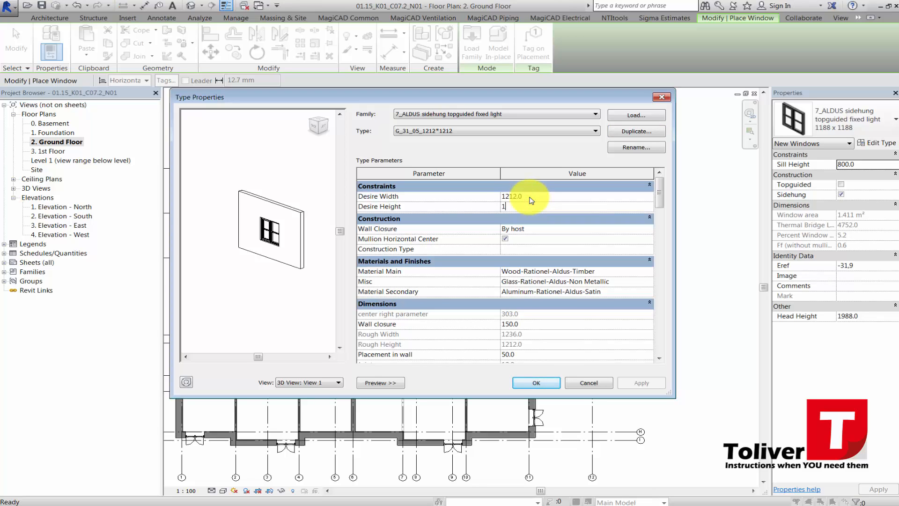
left_click(531, 196)
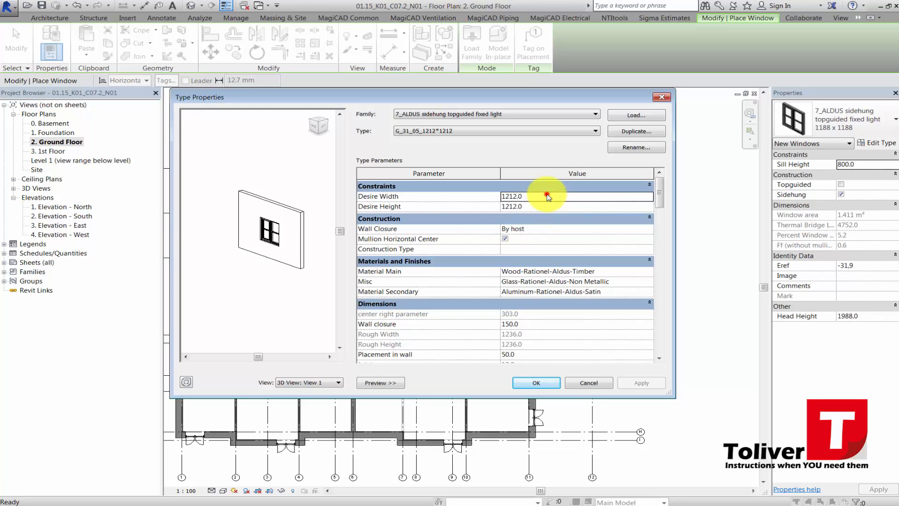
left_click(538, 385)
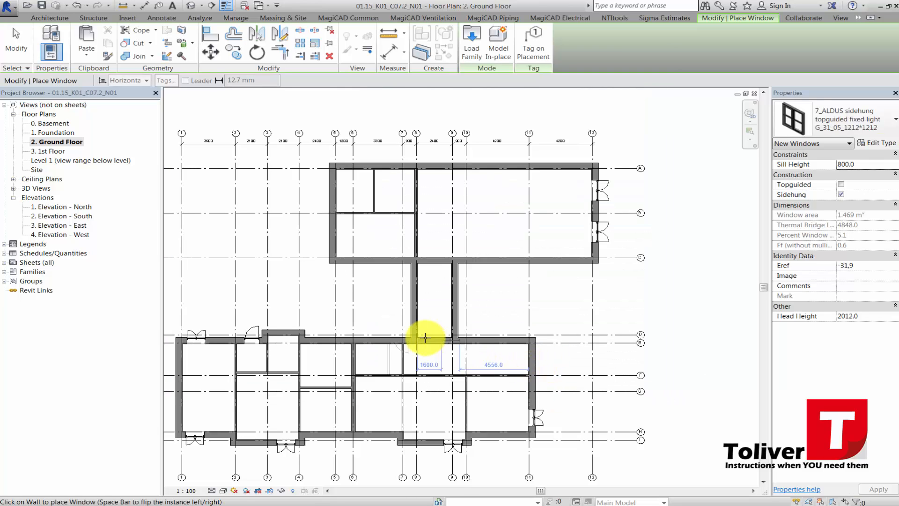
- Place four G_31_05_1212*1212 windows in the outer walls along grids H and I, between grids 2–3, 4–5, 6–7 and 8–9
scroll(384, 323, "up", 2)
middle_click_drag(417, 305, 376, 318)
scroll(401, 414, "up", 3)
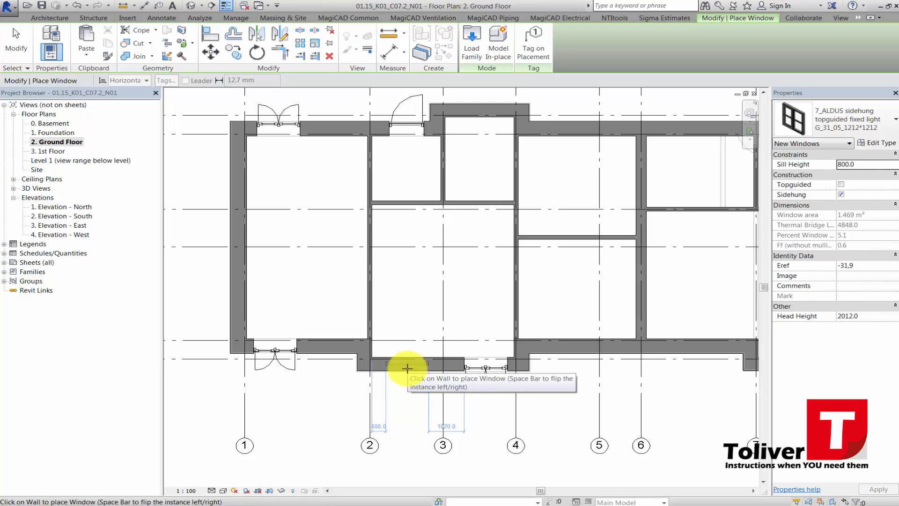
left_click(407, 368)
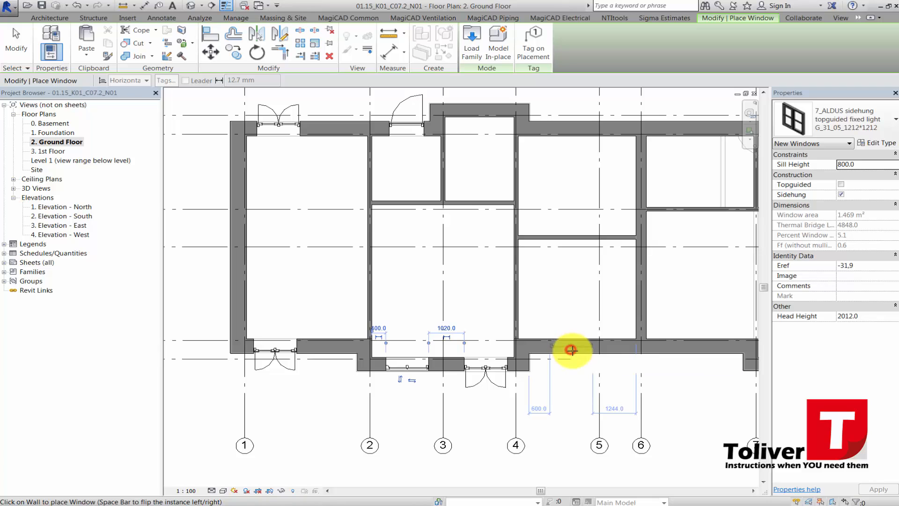
middle_click_drag(606, 380, 372, 341)
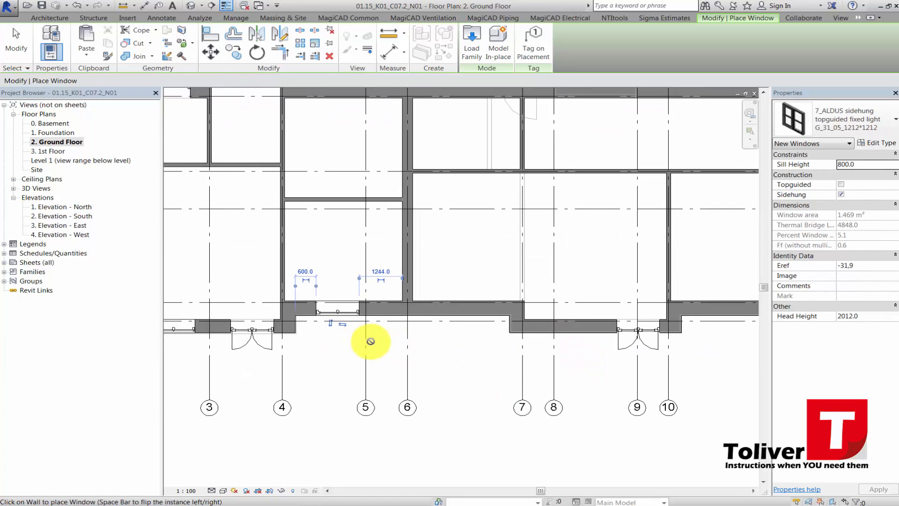
left_click(469, 316)
left_click(579, 332)
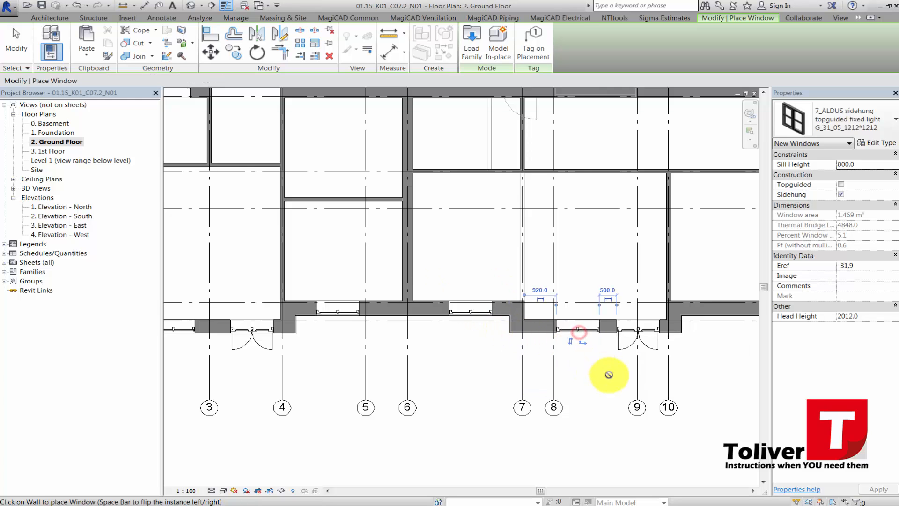
- Place three G_31_05_1212*1212 windows: one in the grid H wall between grids 10–11, two in the grid E wall between 6–7 and 4–5
middle_click_drag(592, 381, 367, 409)
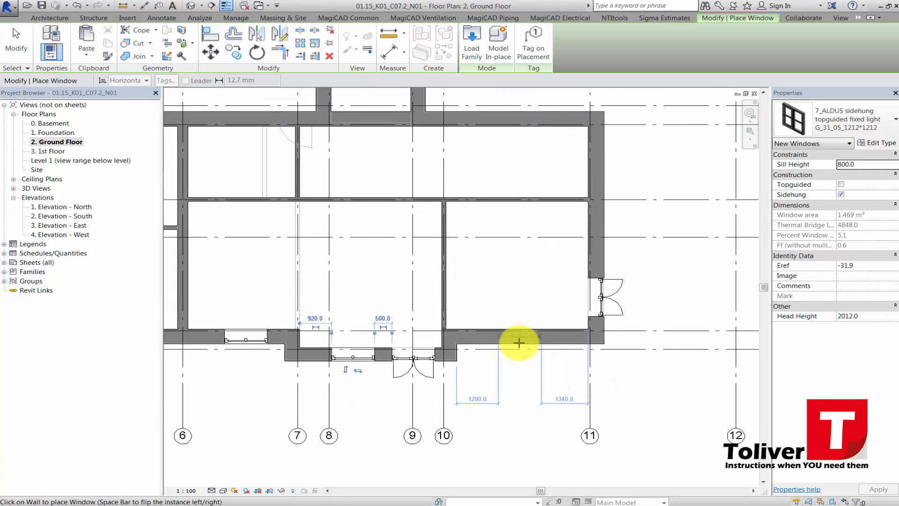
left_click(517, 342)
middle_click_drag(409, 320, 517, 387)
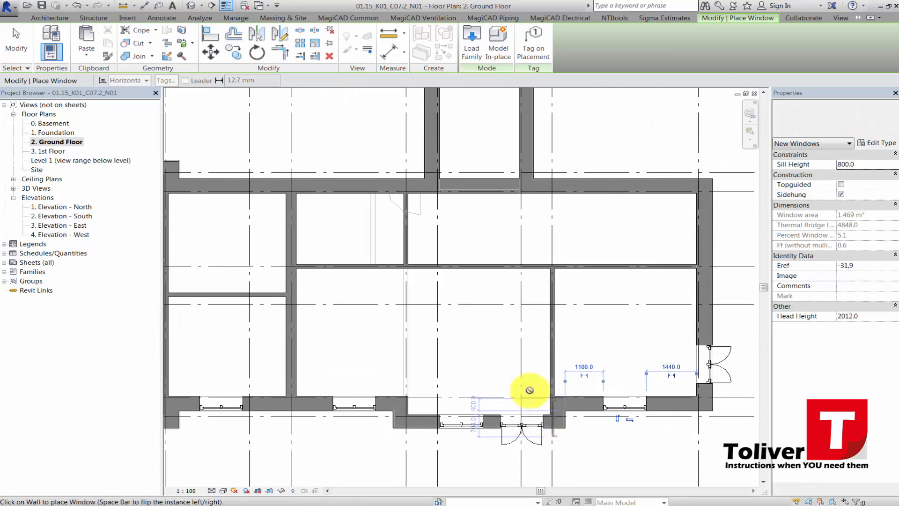
middle_click_drag(496, 347, 577, 432)
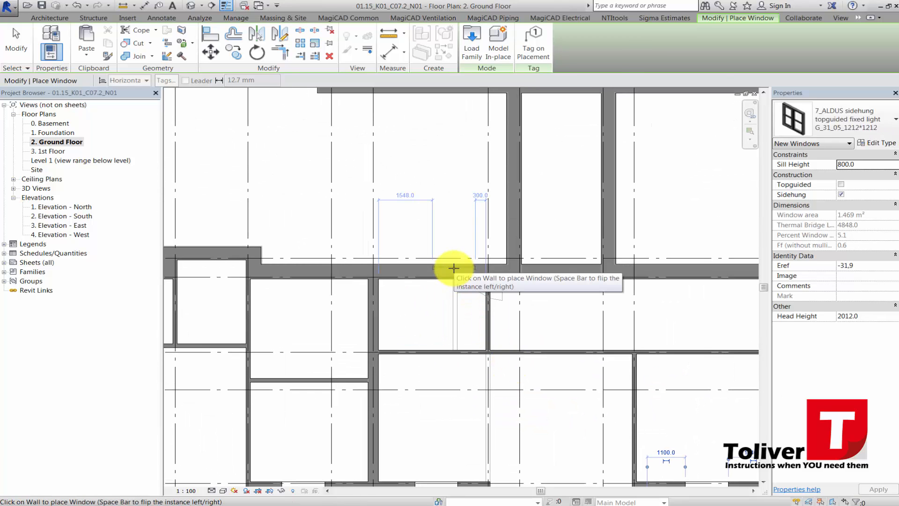
left_click(426, 267)
middle_click_drag(398, 309, 459, 297)
left_click(439, 300)
middle_click_drag(379, 326, 518, 347)
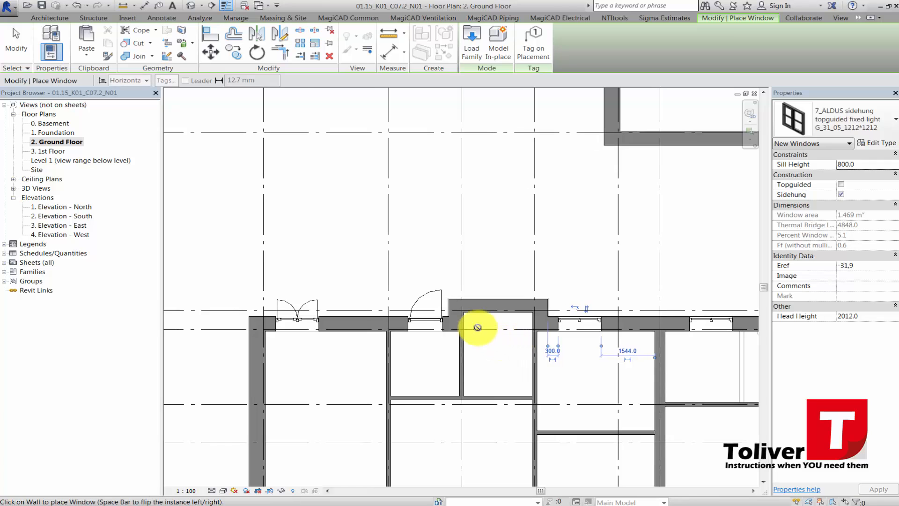
- Place four G_31_05_1212*1212 windows in the outer wall along grid A, between grids 6–7, 8–9, 10–11 and 11–12
scroll(440, 306, "down", 2)
scroll(439, 305, "up", 1)
scroll(489, 268, "down", 7)
middle_click_drag(505, 251, 377, 410)
scroll(423, 272, "down", 1)
scroll(390, 308, "up", 1)
scroll(390, 308, "up", 3)
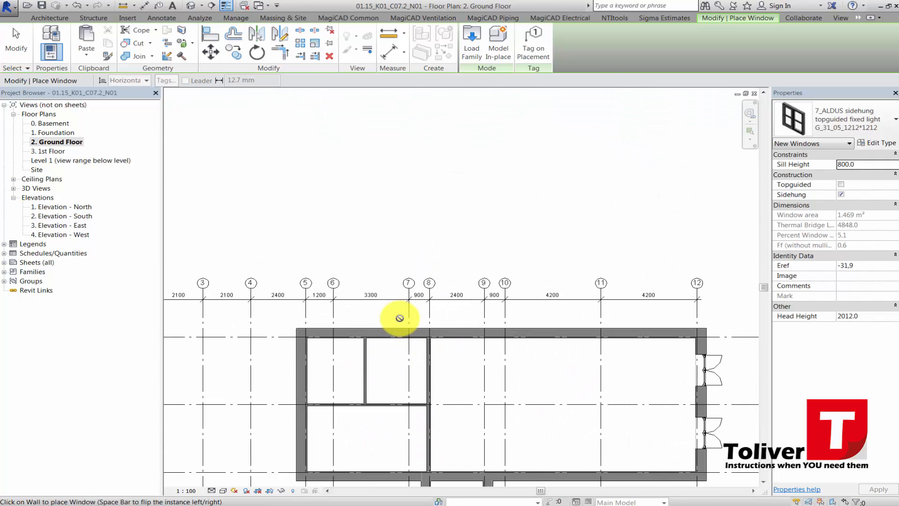
left_click(396, 330)
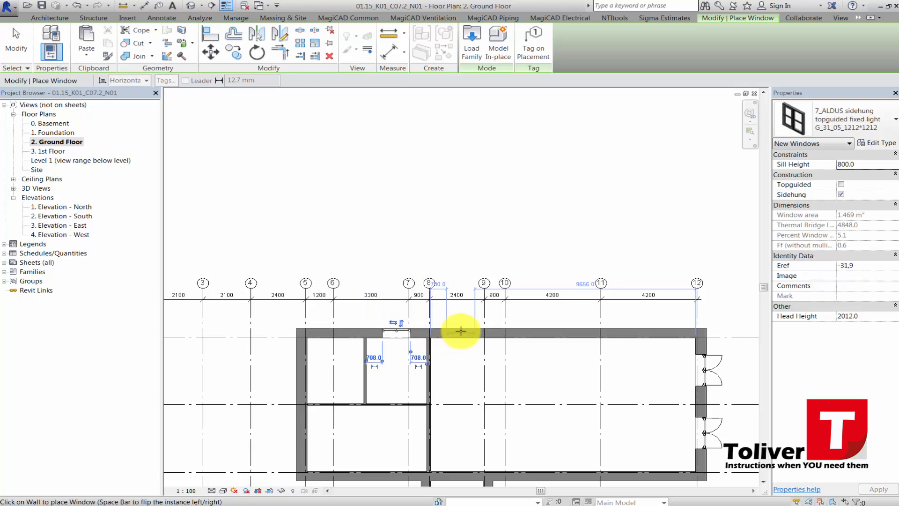
left_click(460, 331)
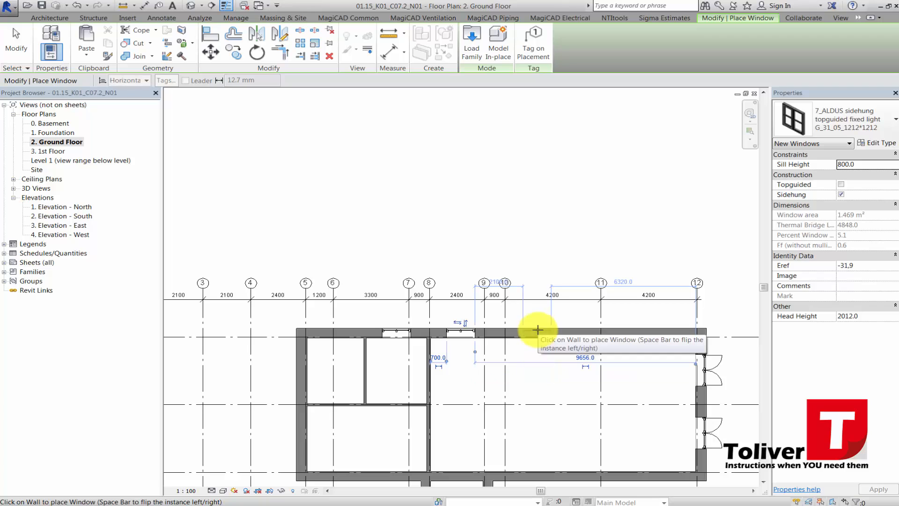
left_click(538, 330)
left_click(640, 329)
middle_click_drag(573, 369, 508, 257)
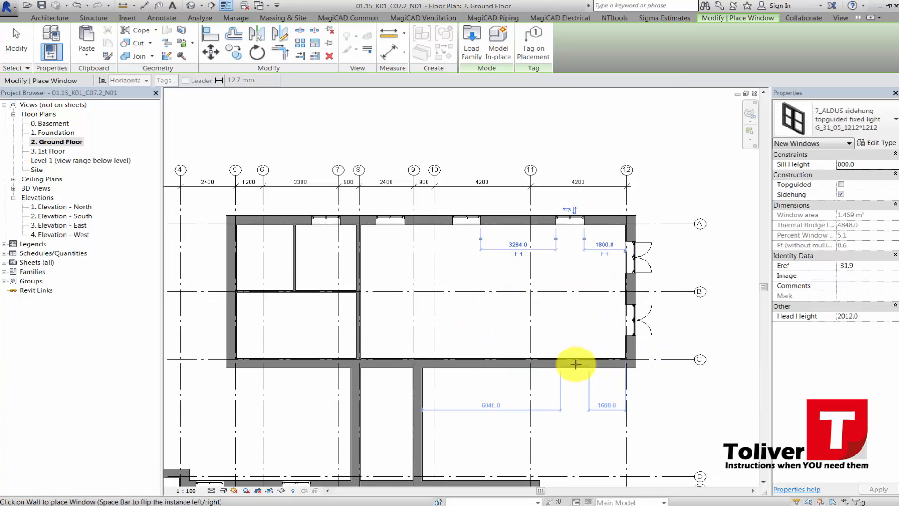
- Place three G_31_05_1212*1212 windows in the grid C wall between grids 11–12, 10–11 and 6–7, and one in the grid 5 wall between B–C
left_click(575, 364)
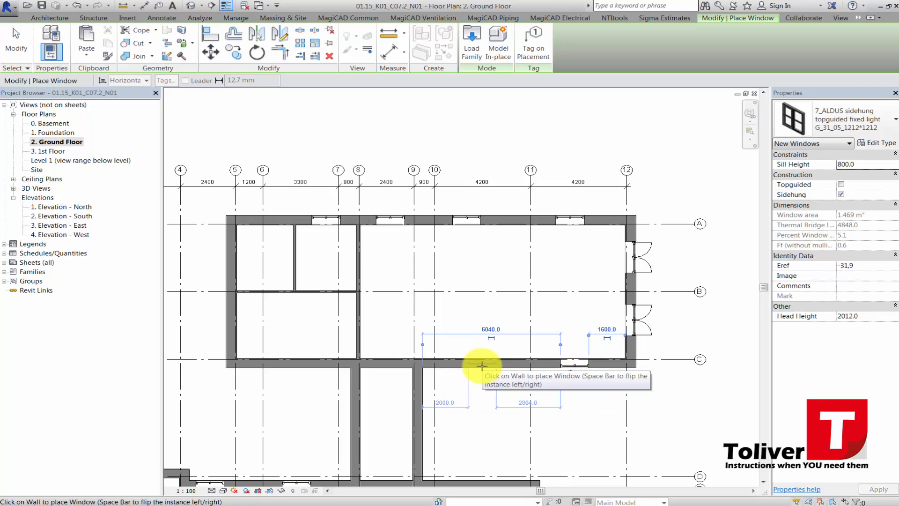
left_click(482, 365)
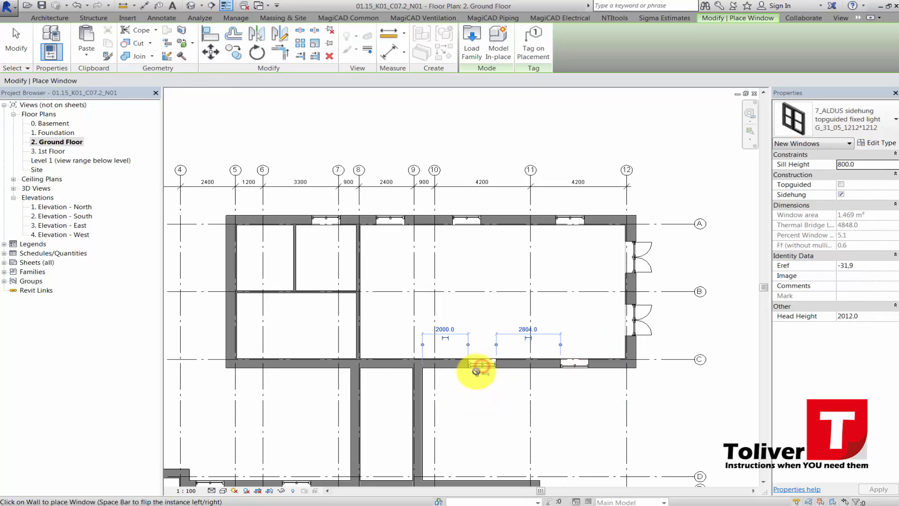
left_click(301, 367)
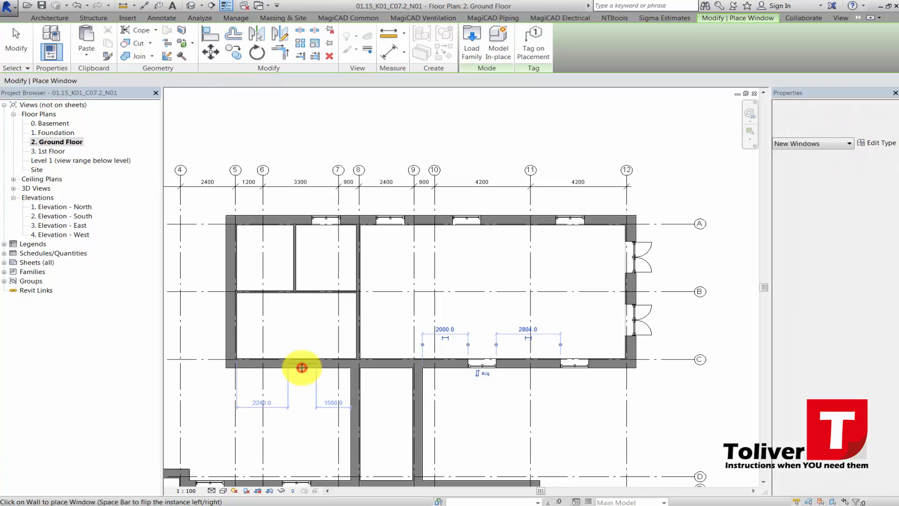
left_click(230, 331)
- Place four G_31_05_1212*1212 windows in the connecting corridor, two in each side wall along grids 8 and 9, and end window placement
middle_click_drag(371, 414, 439, 284)
scroll(440, 283, "up", 1)
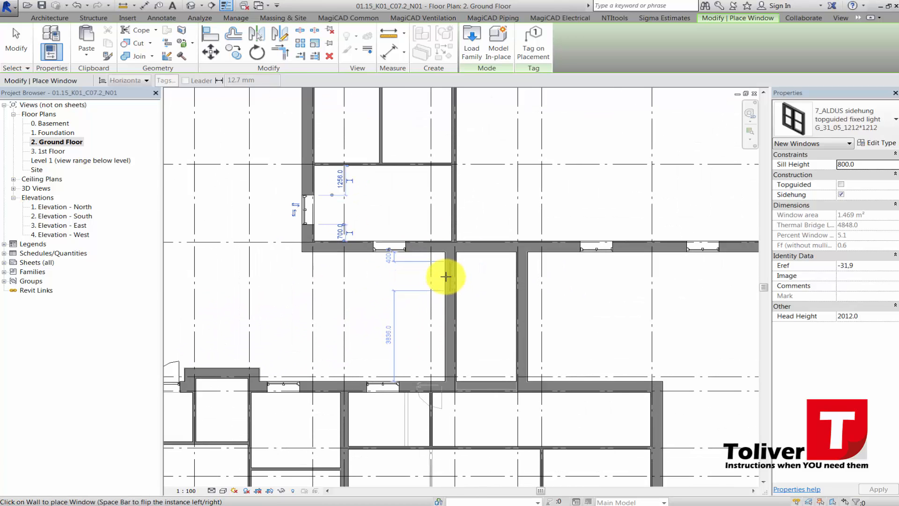
left_click(451, 276)
left_click(445, 358)
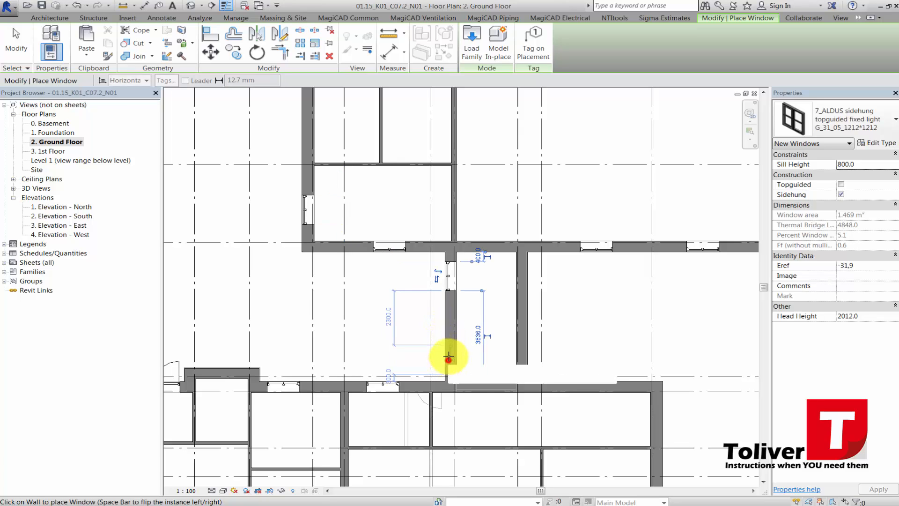
left_click(525, 274)
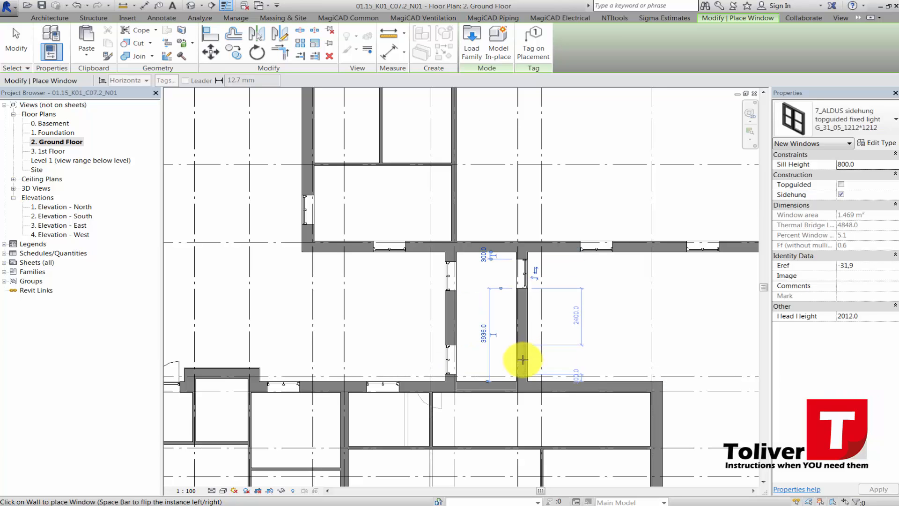
left_click(522, 360)
scroll(402, 269, "down", 3)
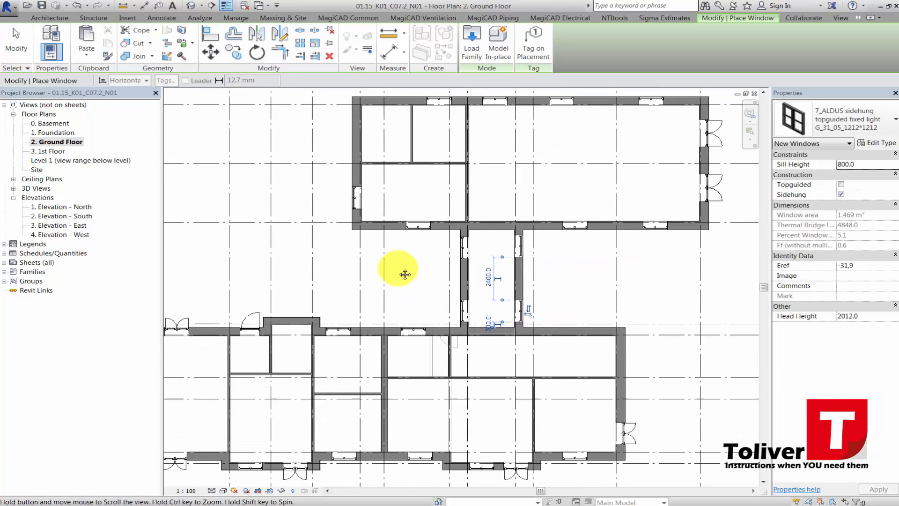
scroll(402, 266, "down", 2)
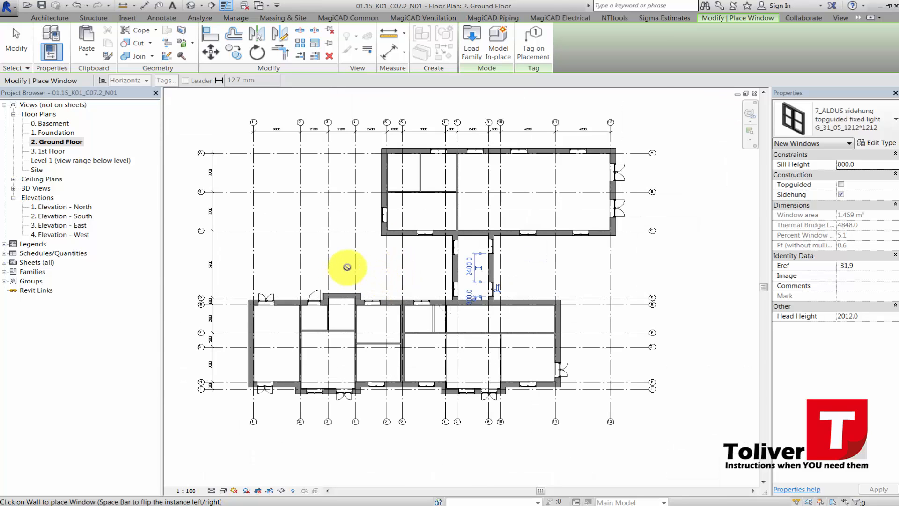
scroll(307, 268, "down", 1)
key("Escape")
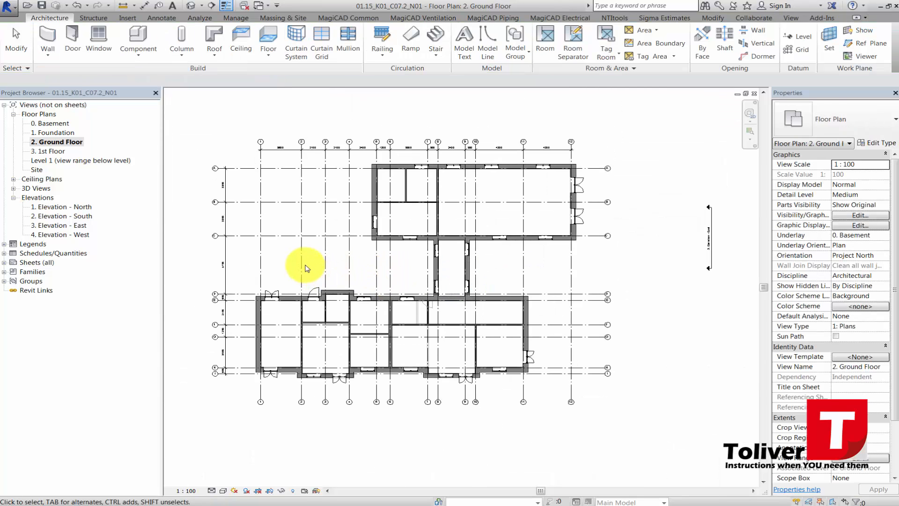
scroll(319, 267, "down", 2)
scroll(326, 266, "up", 1)
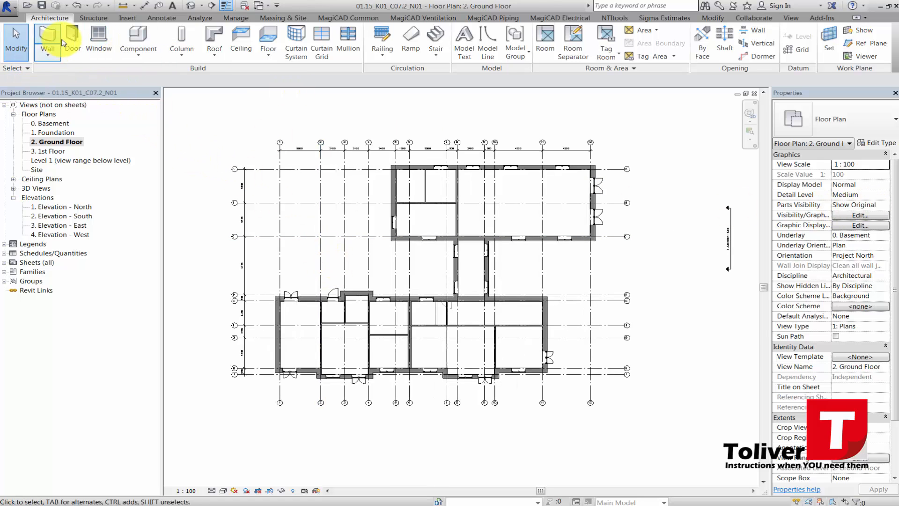
- Start placing a window and load the 6_ALDUS sidehung sideguided topguided topswing family from the project's Doors & Windows folder
left_click(99, 32)
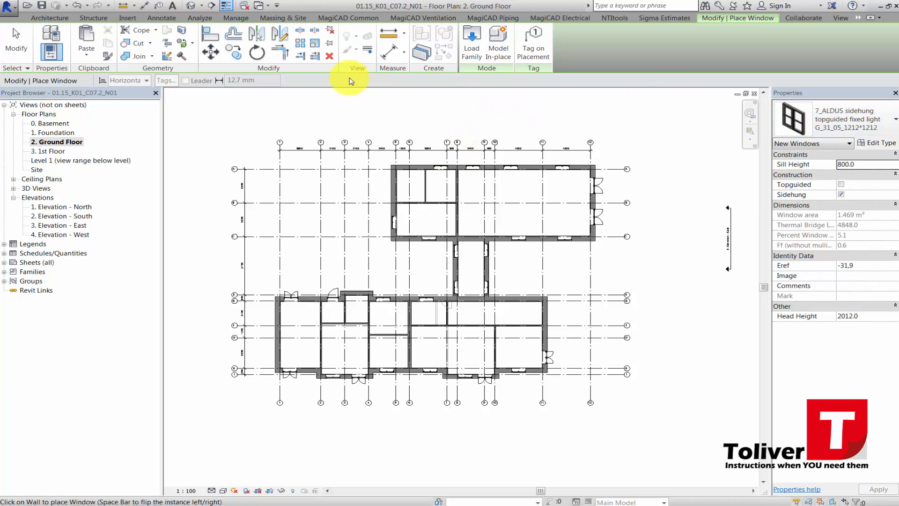
left_click(473, 45)
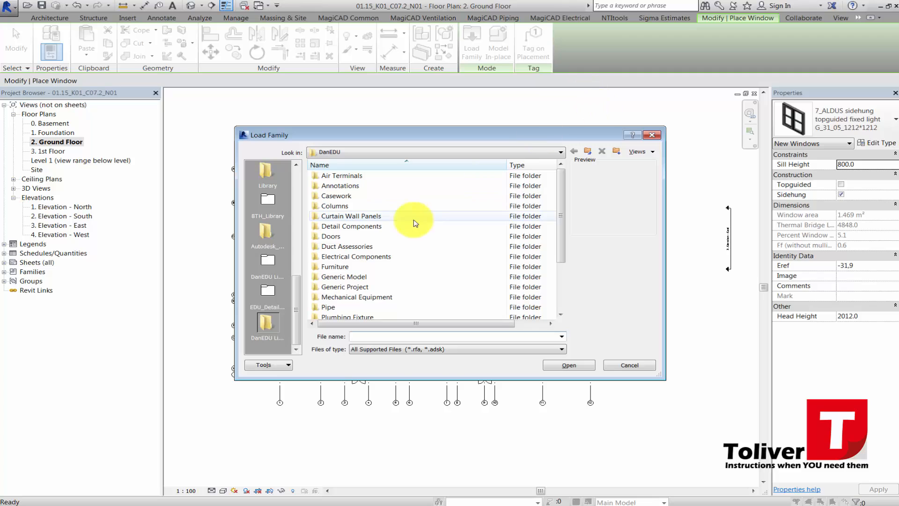
scroll(296, 307, "up", 5)
left_click(264, 179)
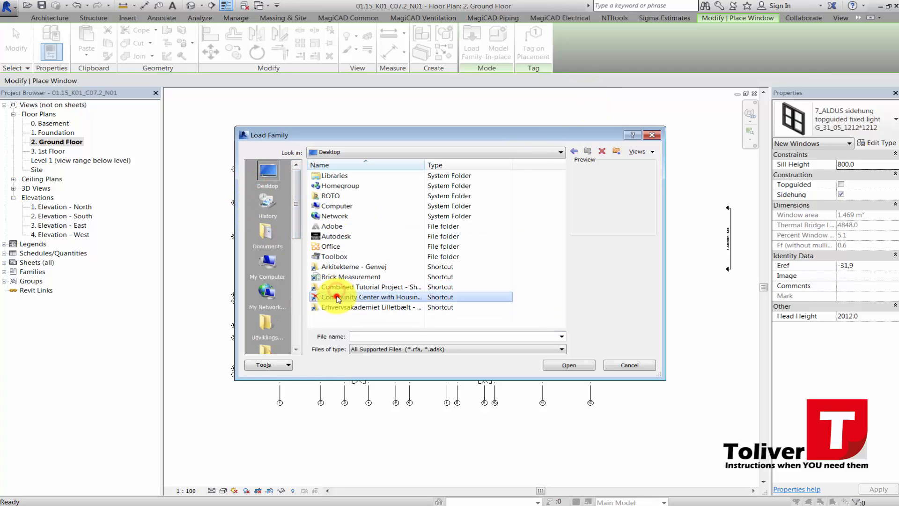
double_click(336, 296)
double_click(330, 186)
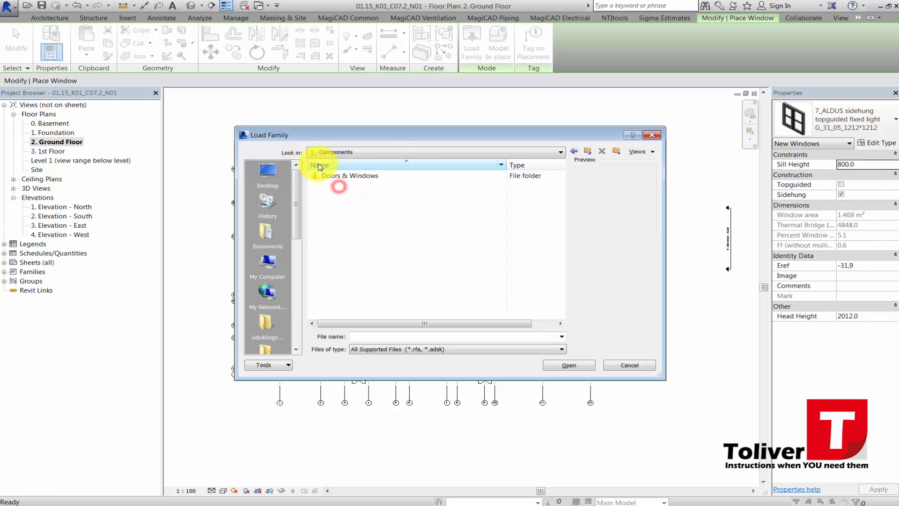
double_click(325, 174)
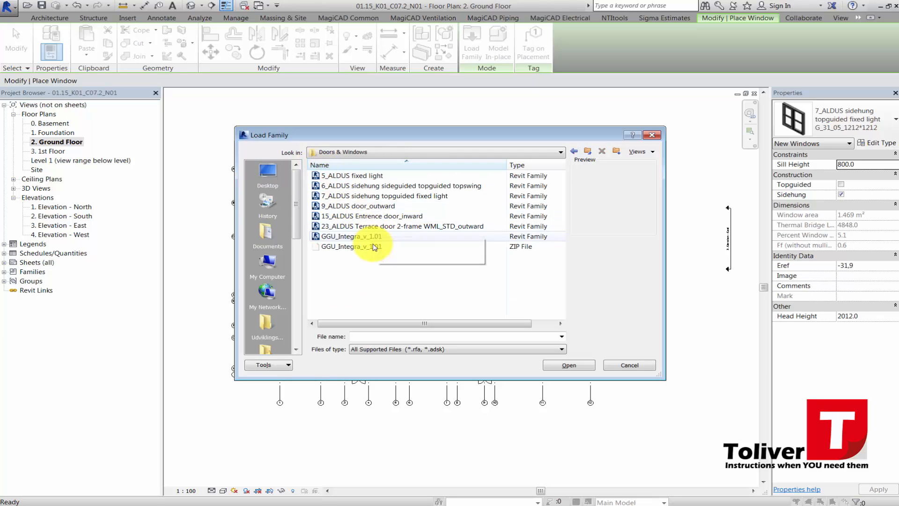
left_click(361, 185)
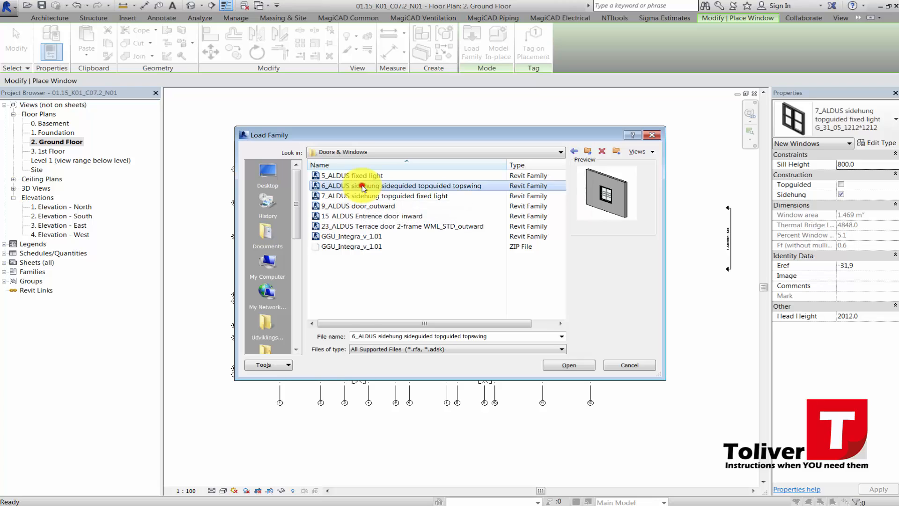
left_click(567, 366)
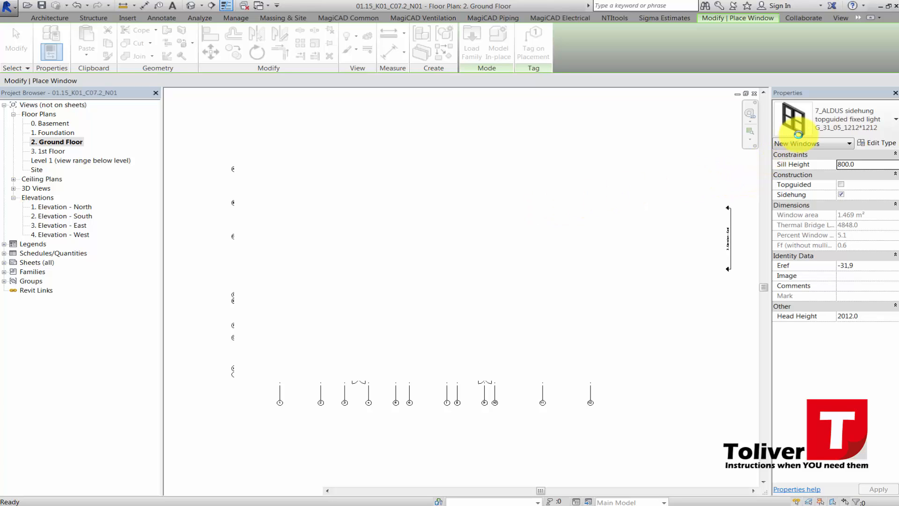
- Duplicate the 588 x 1188 window type as G_31_06_612*1212 with a desired width of 612 and a desired height of 1212
left_click(876, 146)
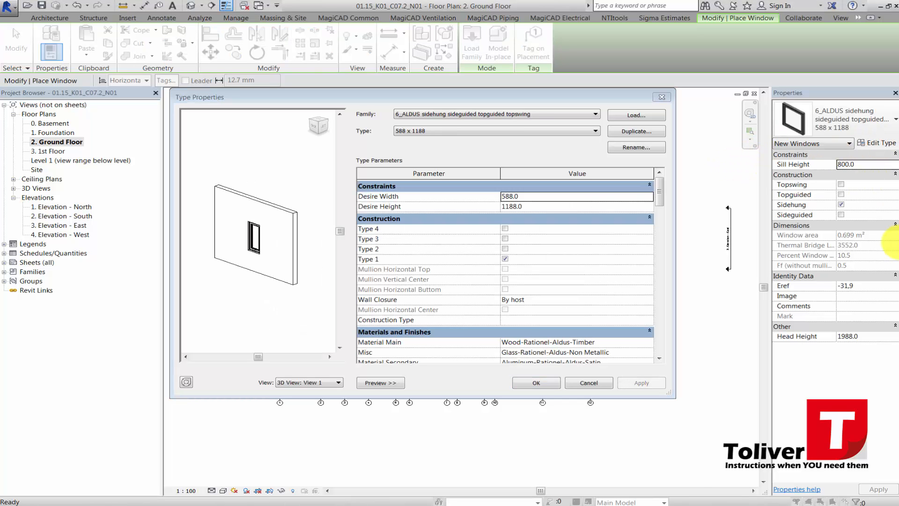
left_click(624, 133)
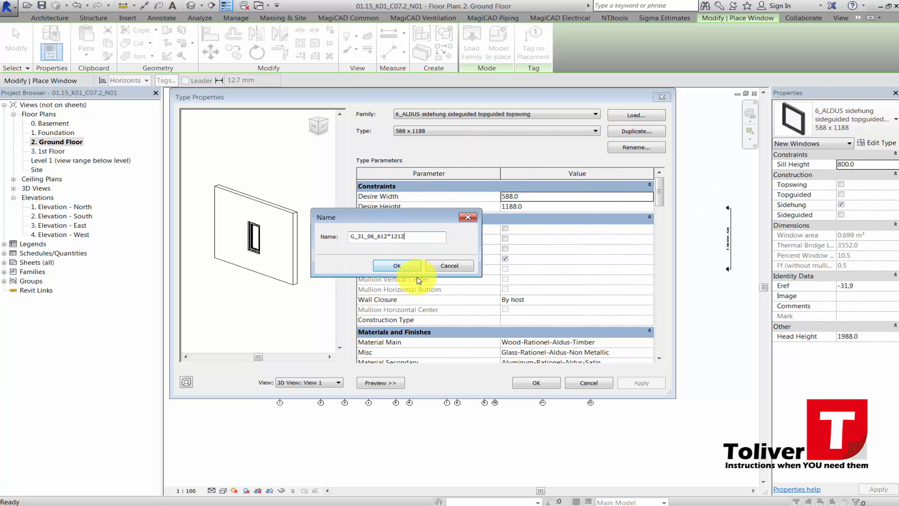
left_click(403, 272)
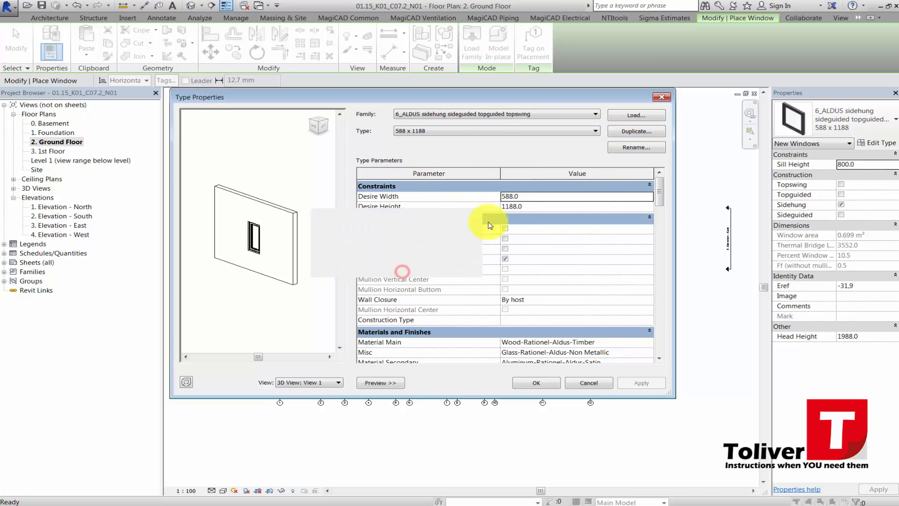
left_click(534, 189)
left_click(534, 187)
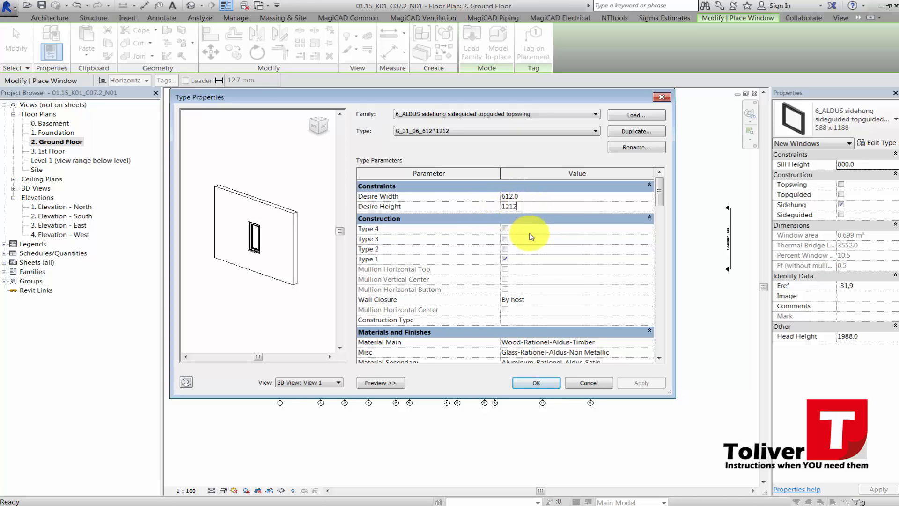
left_click(550, 383)
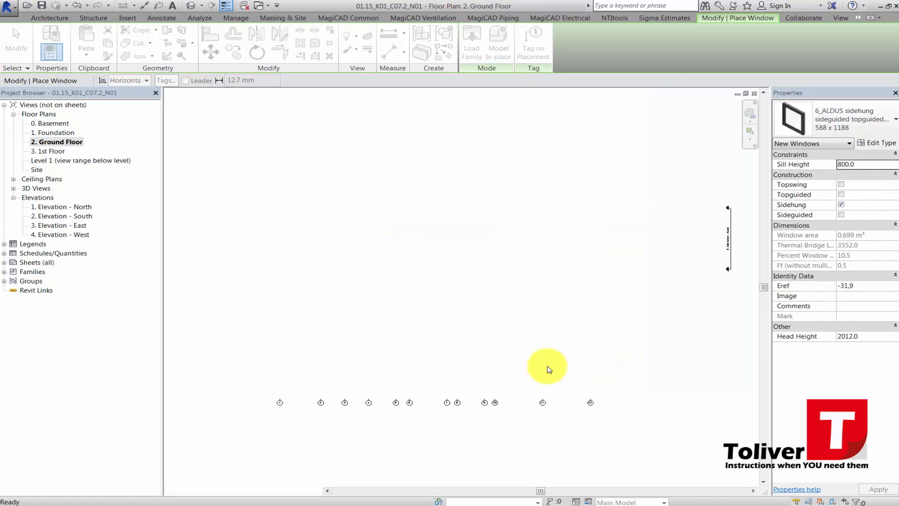
- Place a G_31_06_612*1212 window in the projecting outer wall between grids 3 and 4, about 120 mm from grid 3's wall
scroll(463, 237, "up", 10)
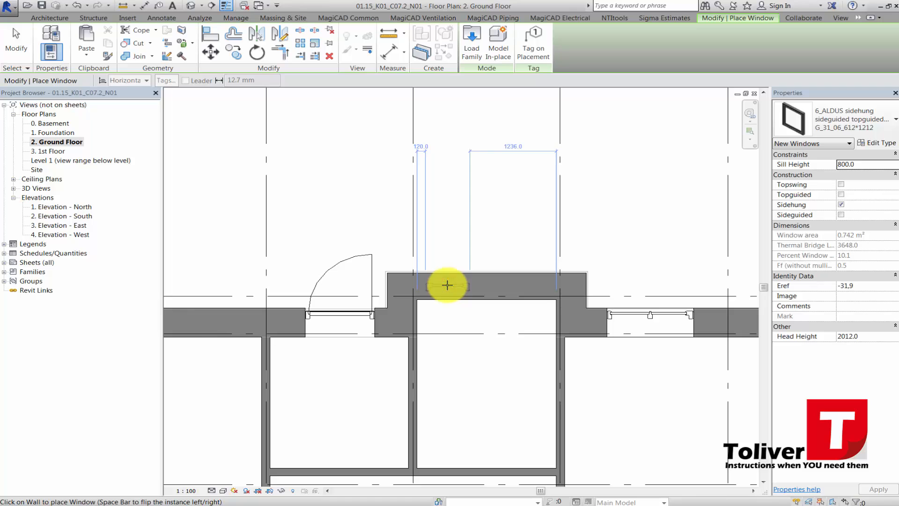
left_click(447, 285)
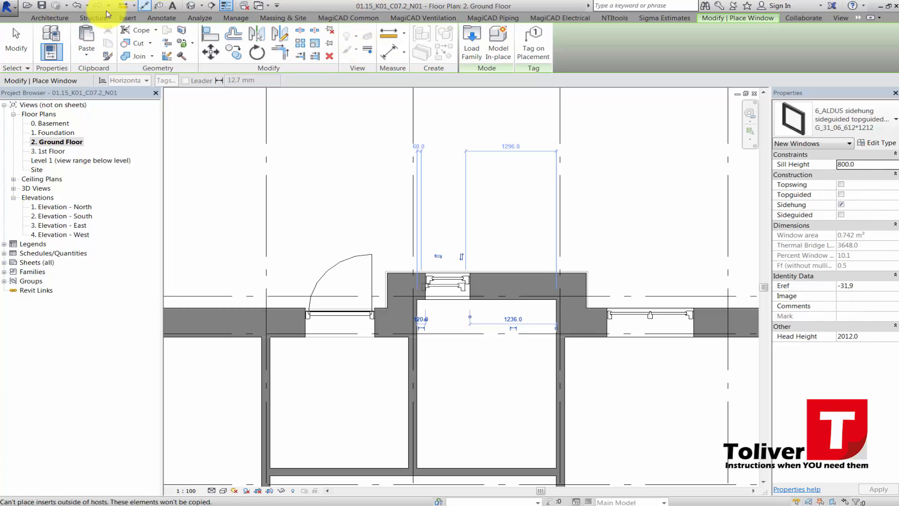
- Load the 5_ALDUS fixed light window family from the project's Doors & Windows folder
left_click(467, 47)
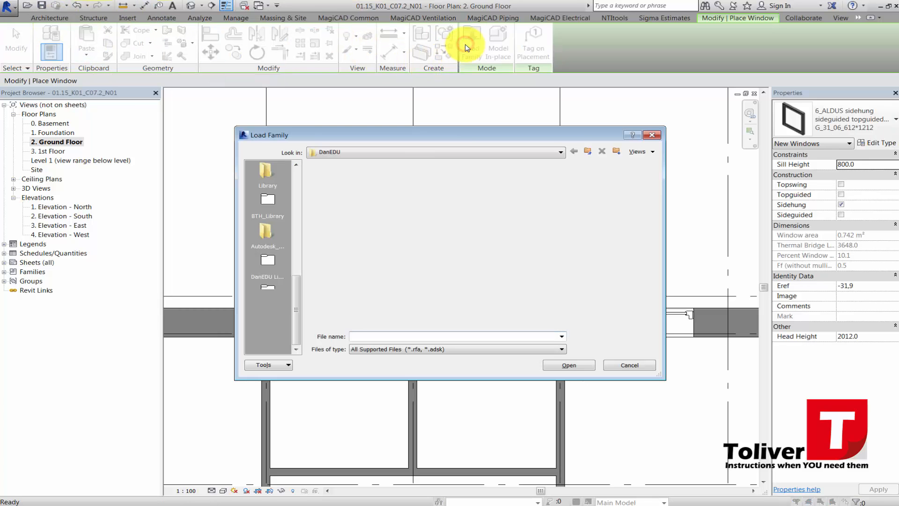
left_click_drag(296, 294, 299, 183)
left_click(267, 176)
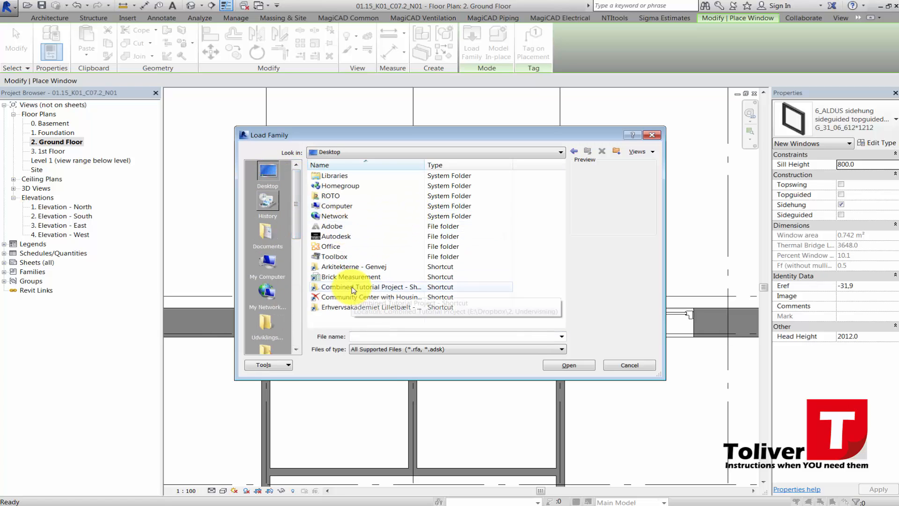
double_click(352, 287)
double_click(329, 177)
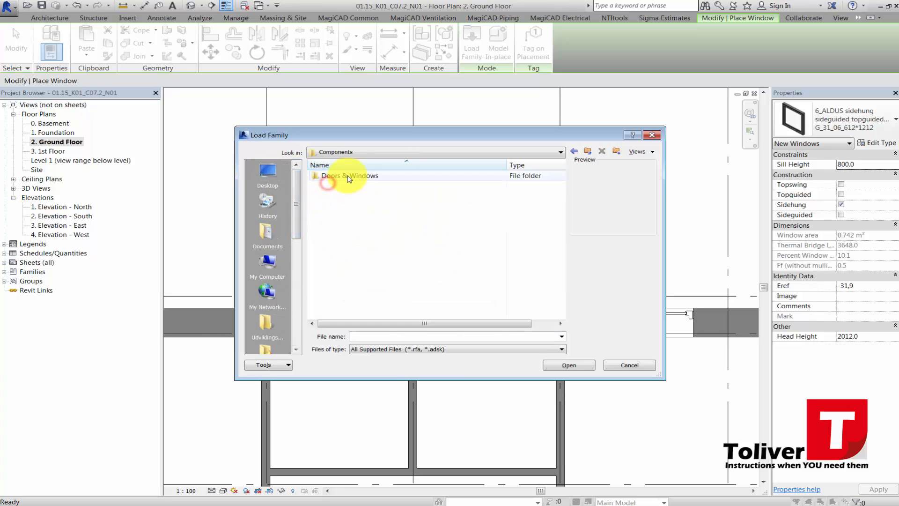
double_click(349, 176)
left_click(356, 175)
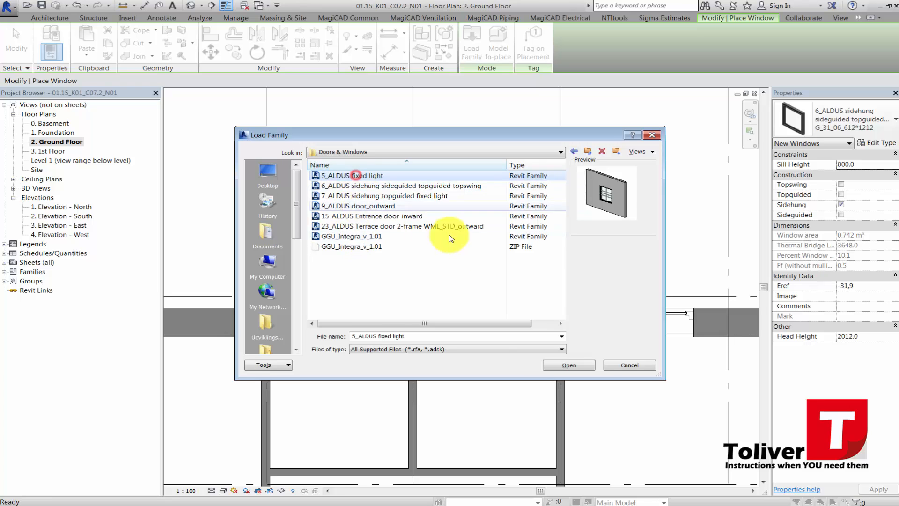
left_click(563, 367)
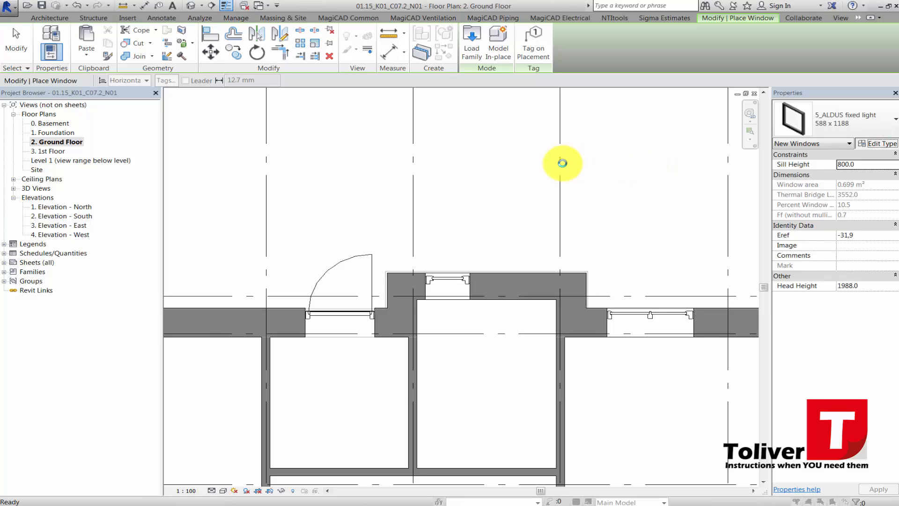
- Duplicate the 588 x 1188 type as G_31_07_612*2145 with a desired width of 612 and a desired height of 2145
left_click(619, 135)
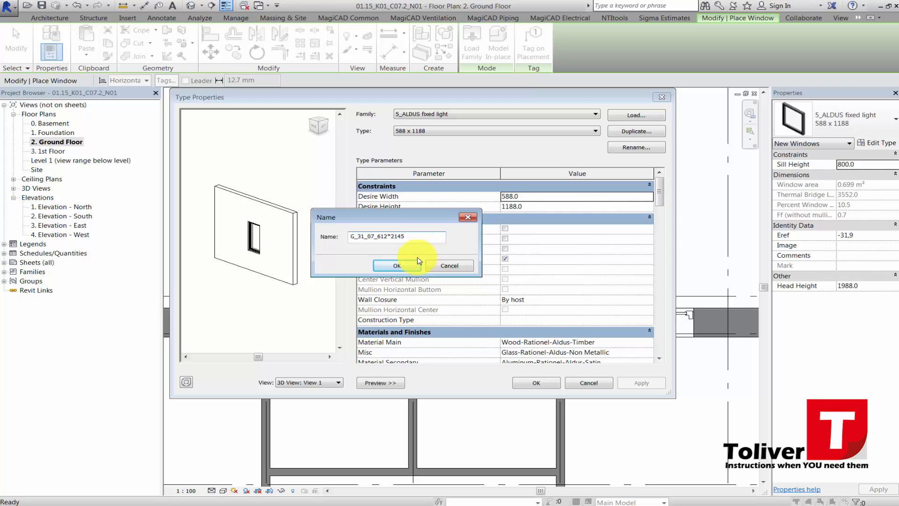
left_click(397, 265)
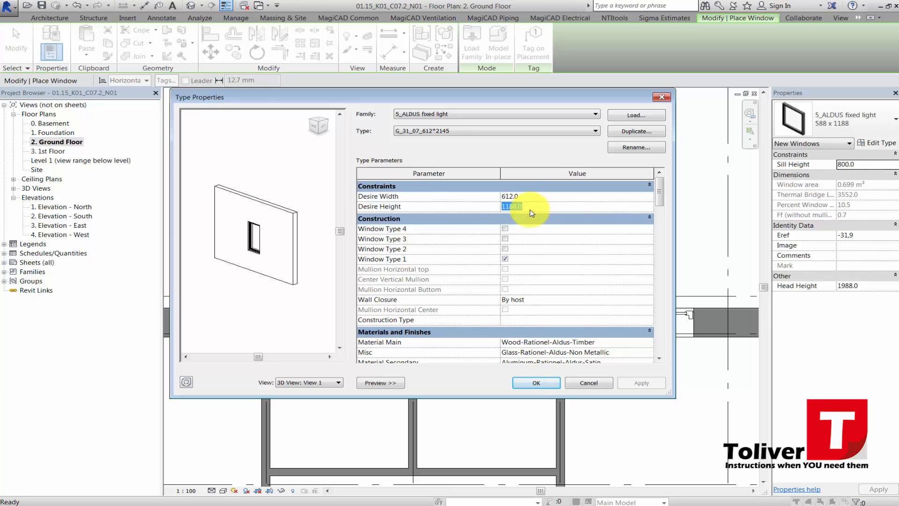
left_click(540, 382)
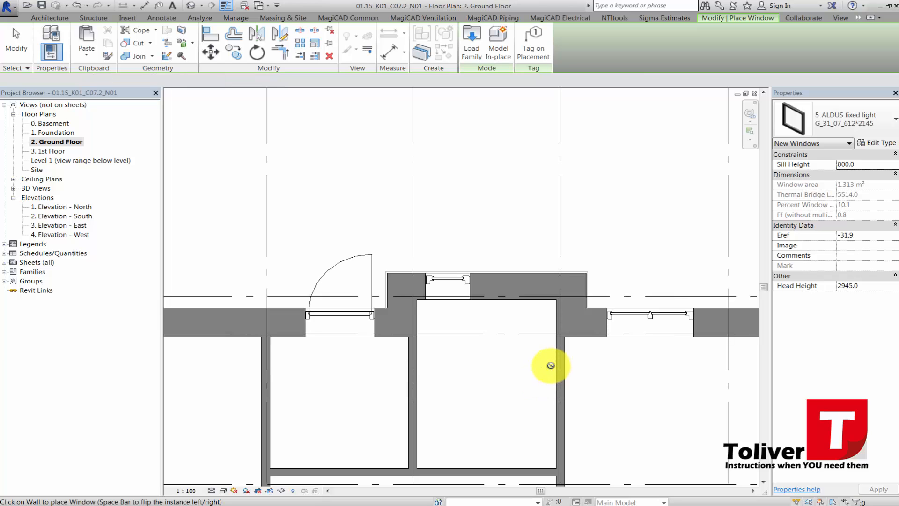
- Place G_31_07_612*2145 windows along grid E about 800 mm from the corridor and 700 mm from grid 11, plus one on grid 11, 500 mm from the corner
scroll(616, 352, "down", 4)
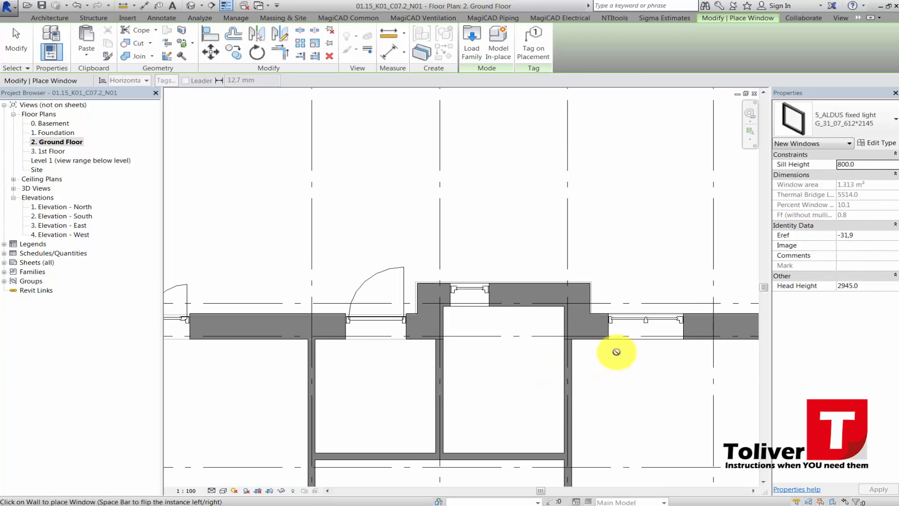
middle_click_drag(633, 347, 340, 296)
scroll(527, 305, "down", 3)
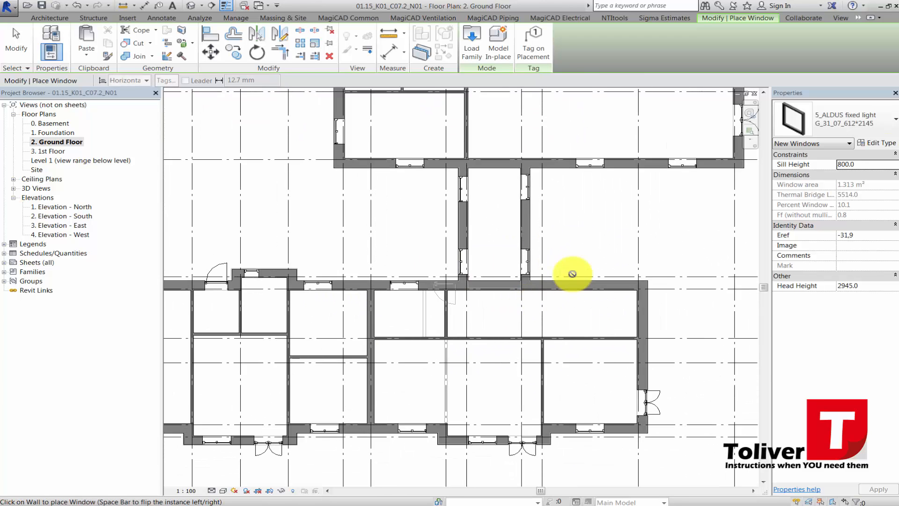
scroll(569, 277, "up", 4)
left_click(567, 276)
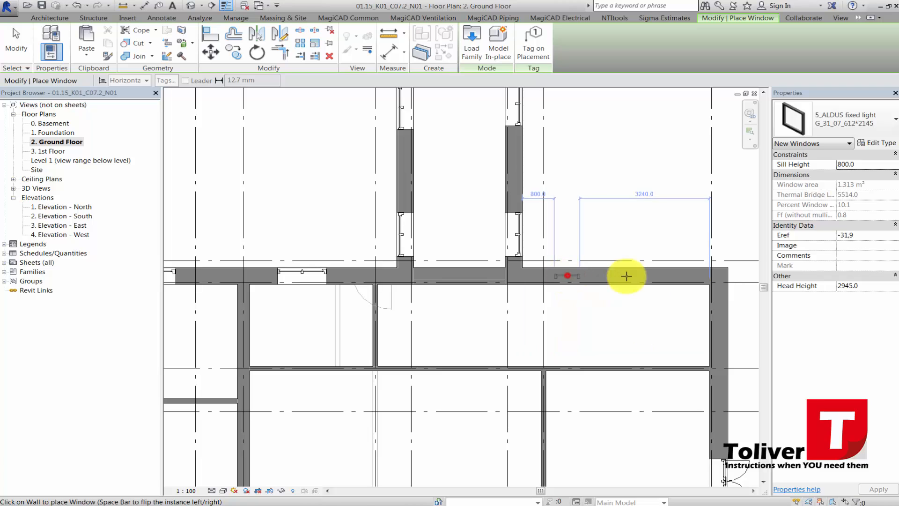
left_click(668, 276)
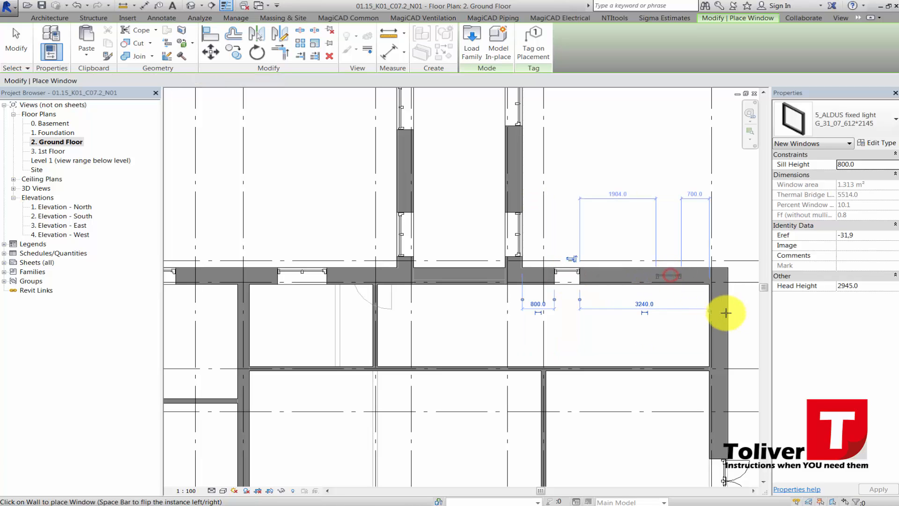
left_click(727, 313)
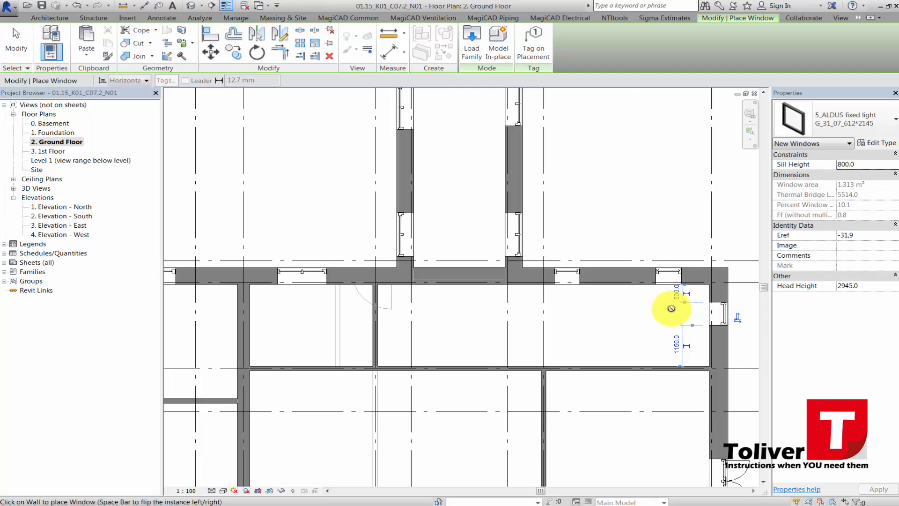
- Place a G_31_01_1032*2145 entrance door in the outer wall on grid 5, about 900 mm from the partition on grid B, swinging inward
scroll(660, 305, "down", 3)
scroll(623, 304, "down", 5)
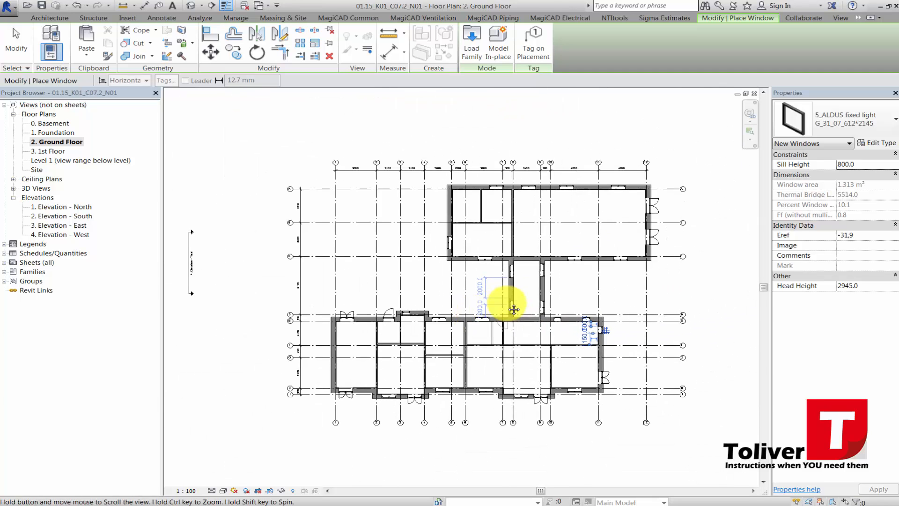
scroll(392, 232, "up", 1)
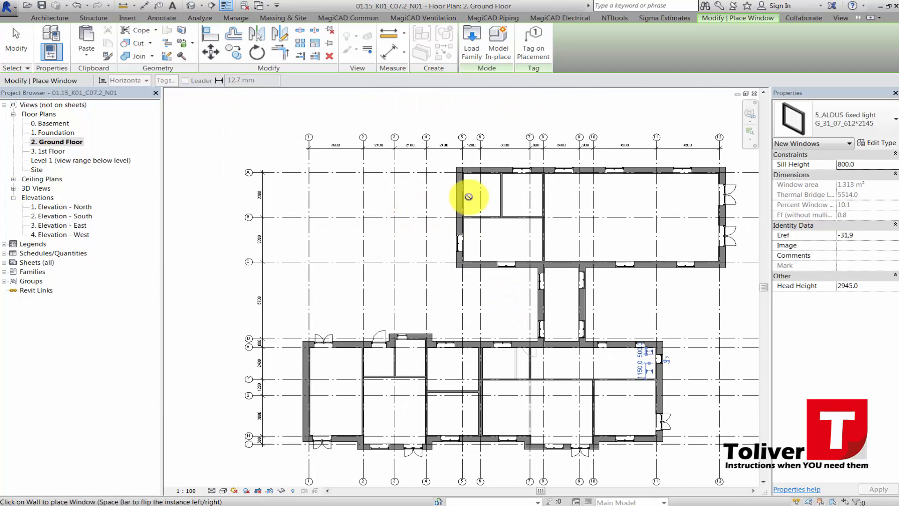
scroll(468, 188, "up", 1)
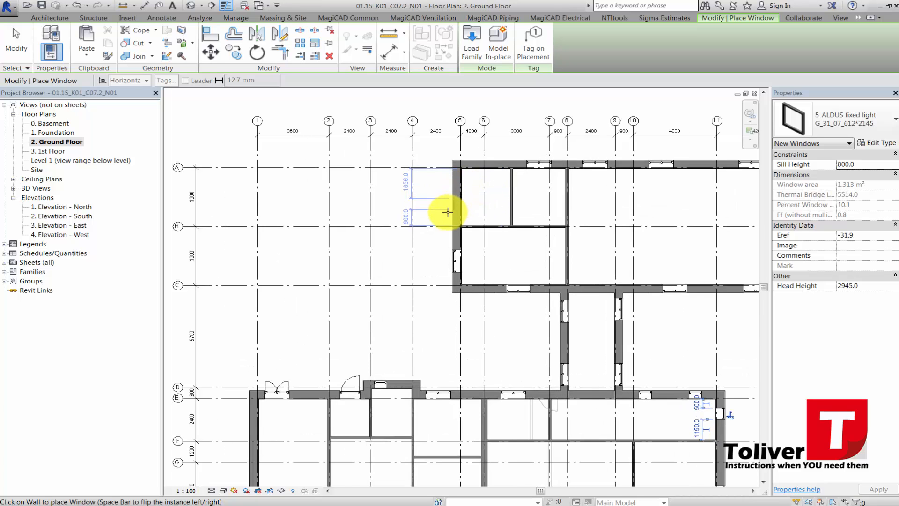
scroll(450, 209, "down", 1)
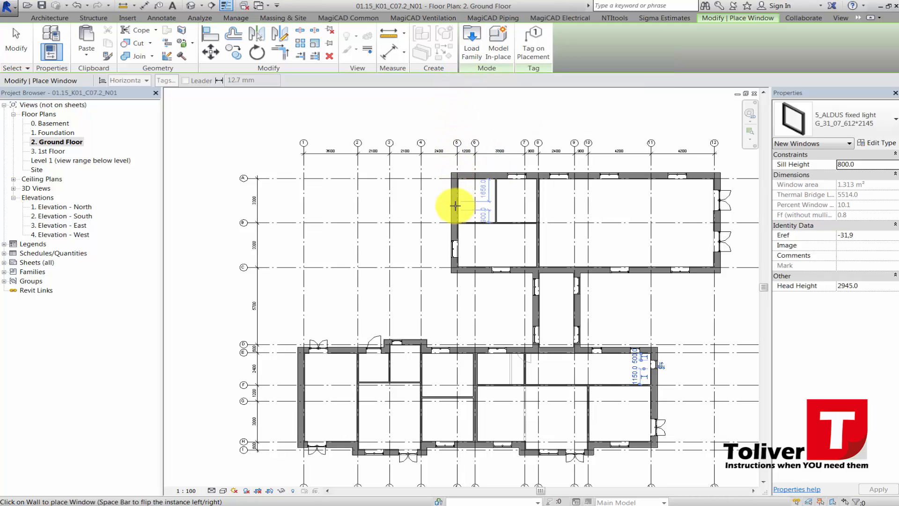
left_click(51, 19)
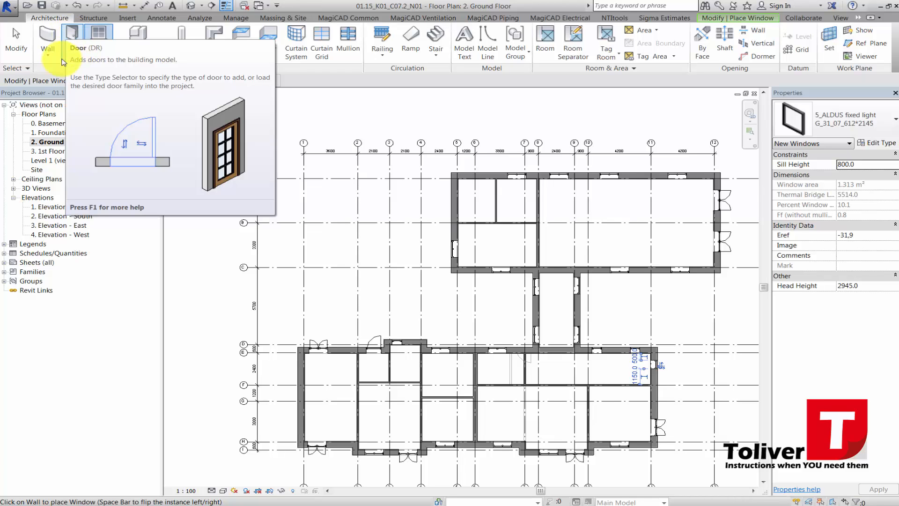
left_click(72, 33)
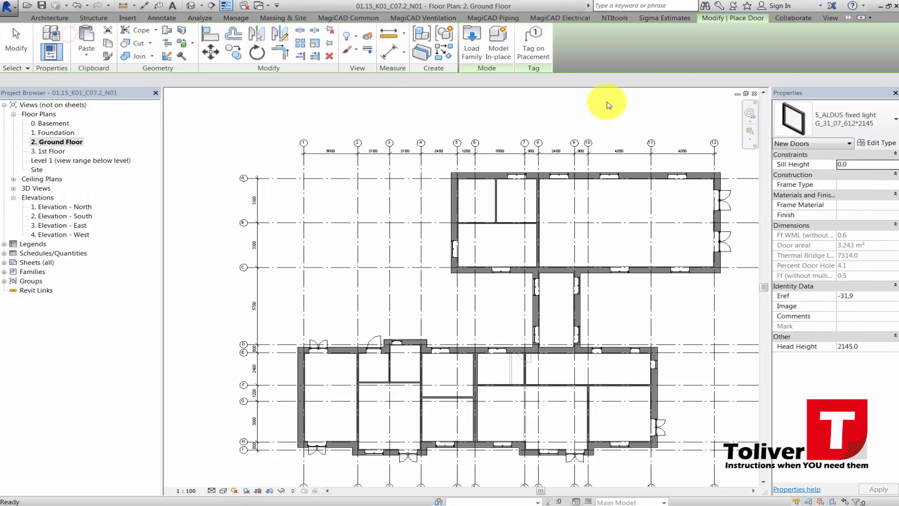
left_click(826, 119)
scroll(786, 155, "up", 1)
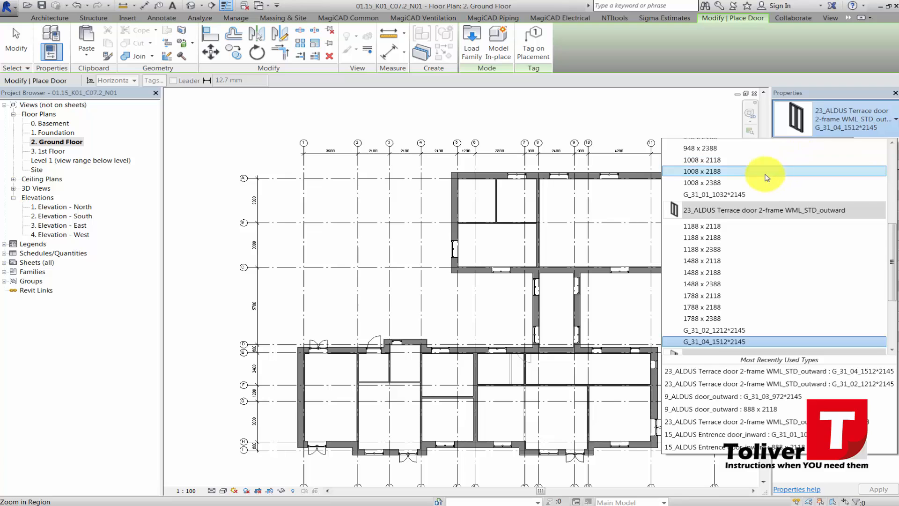
scroll(765, 176, "up", 6)
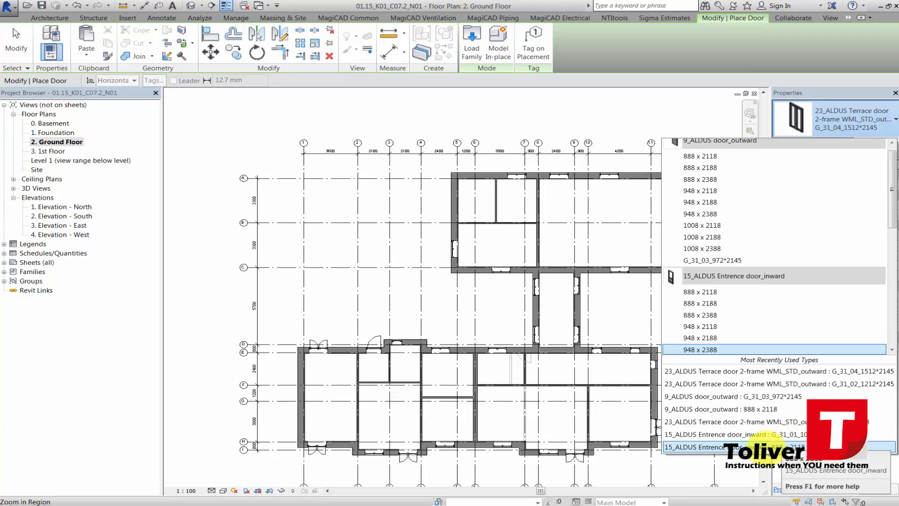
left_click(781, 445)
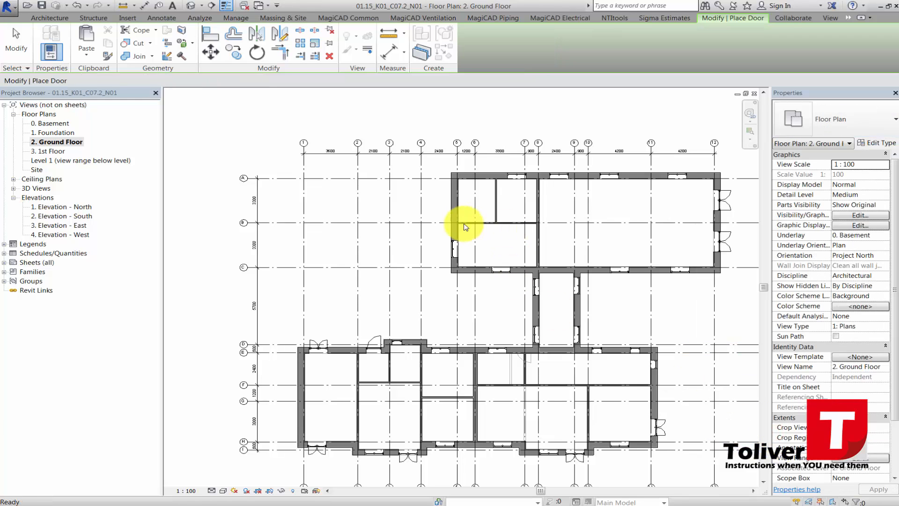
scroll(445, 206, "up", 2)
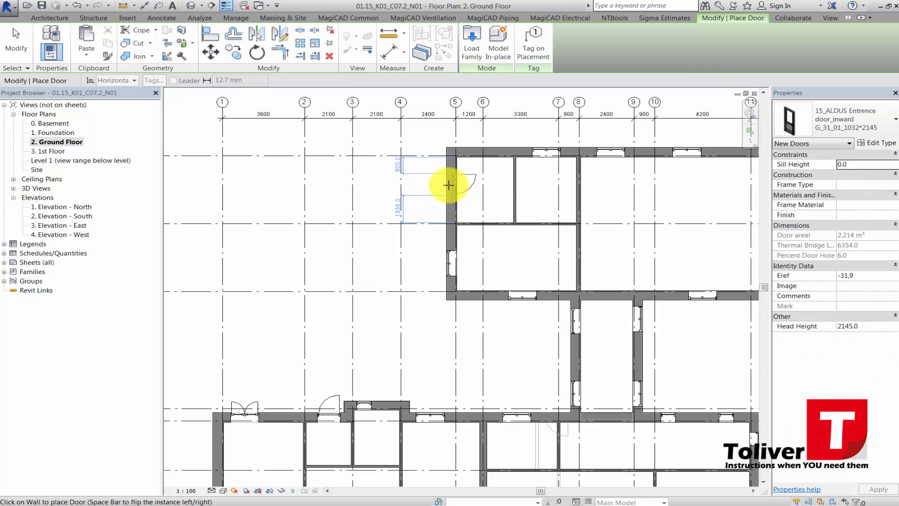
left_click(449, 205)
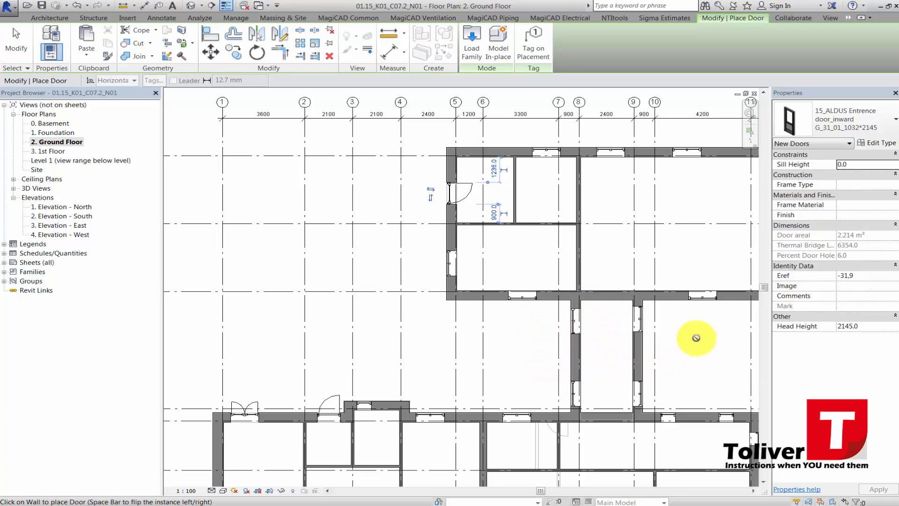
- Place two G_31_04_1512*2145 terrace doors matching the one on grid 12, one between the windows in each corridor side wall, opening outward
scroll(648, 214, "down", 1)
middle_click_drag(648, 213, 420, 238)
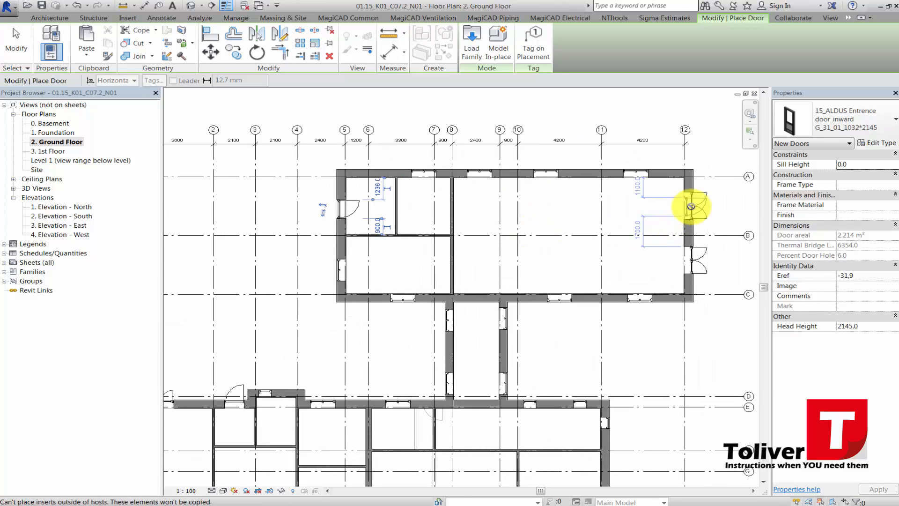
key("Escape")
key("Escape")
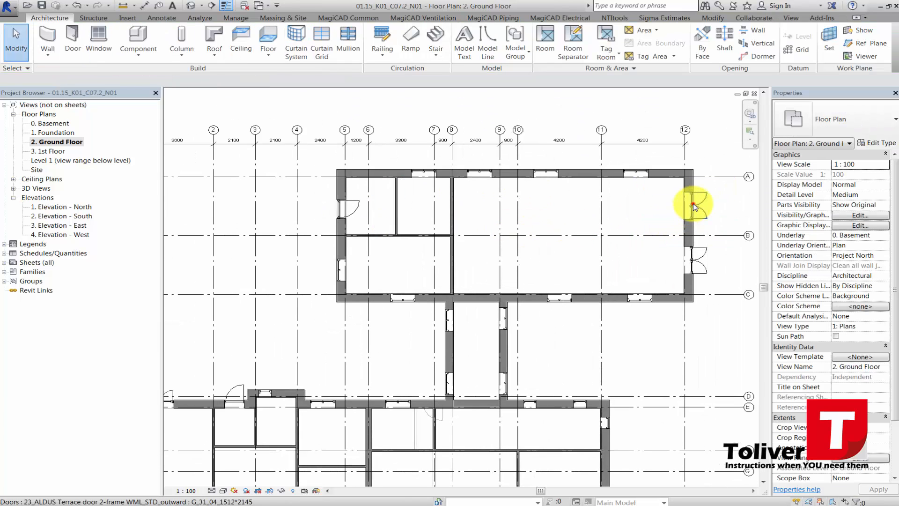
left_click(694, 205)
right_click(694, 206)
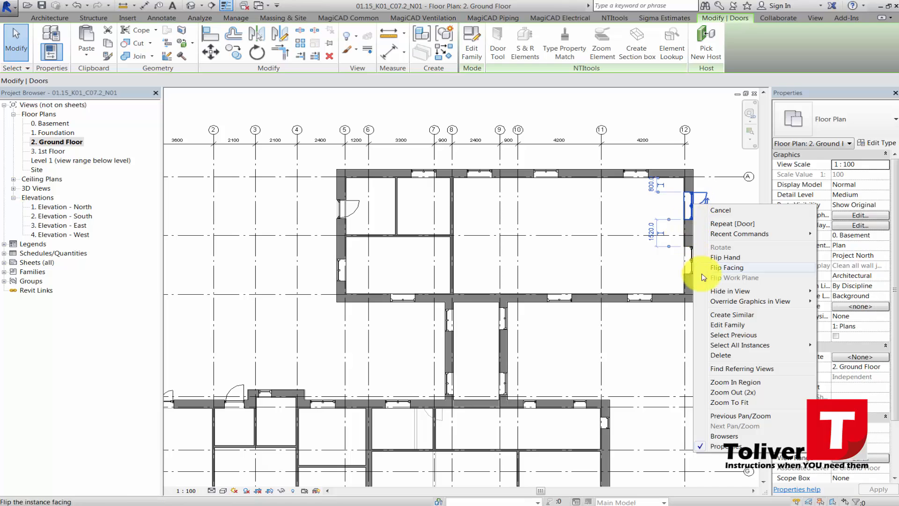
left_click(723, 315)
scroll(454, 344, "up", 4)
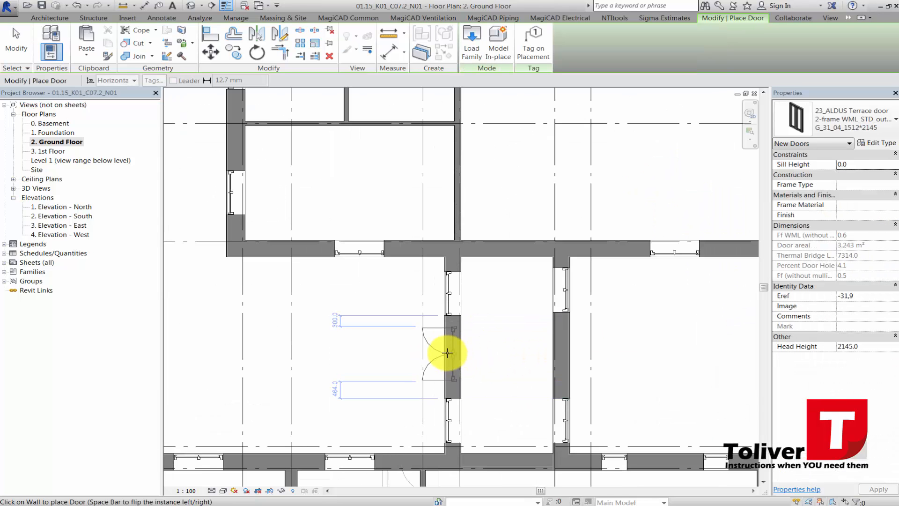
left_click(453, 352)
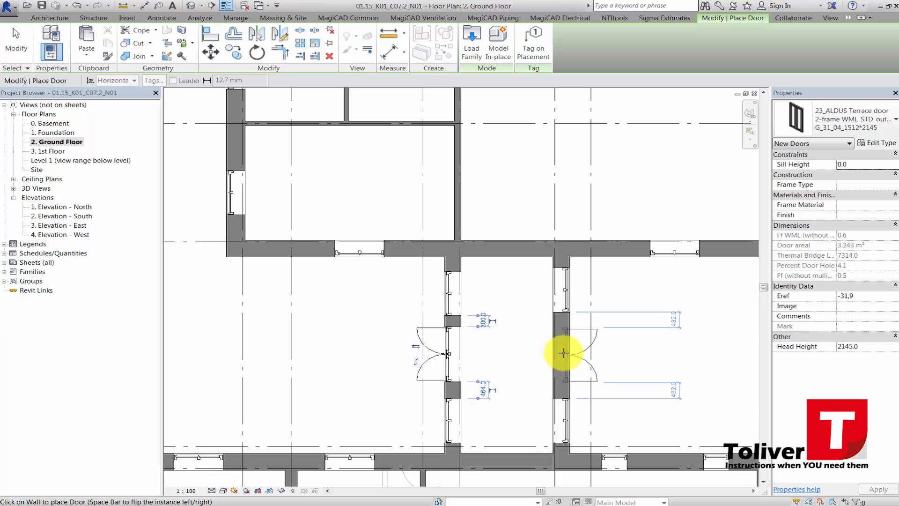
left_click(563, 352)
key("Escape")
- Select the terrace door, entrance door and two windows in the outer wall along grids D and E, between grids 1 and 5
scroll(531, 337, "down", 6)
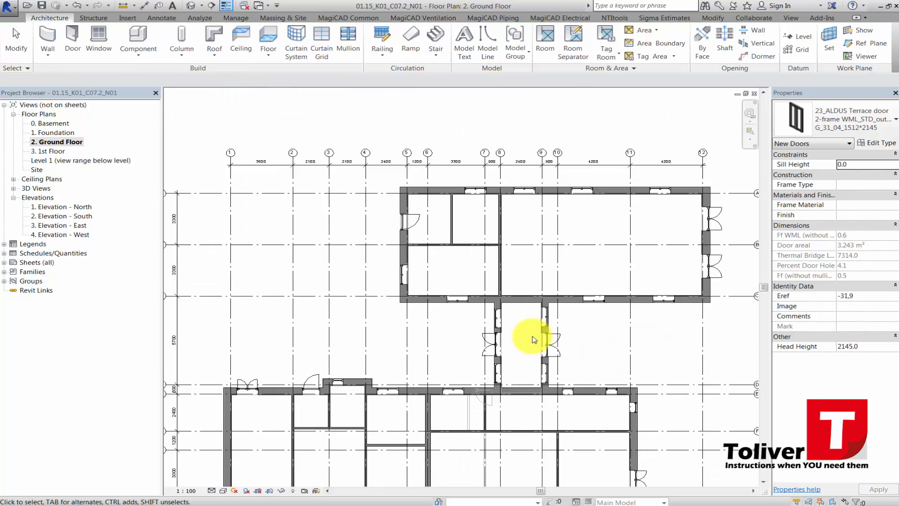
middle_click_drag(528, 338, 498, 308)
scroll(485, 298, "up", 1)
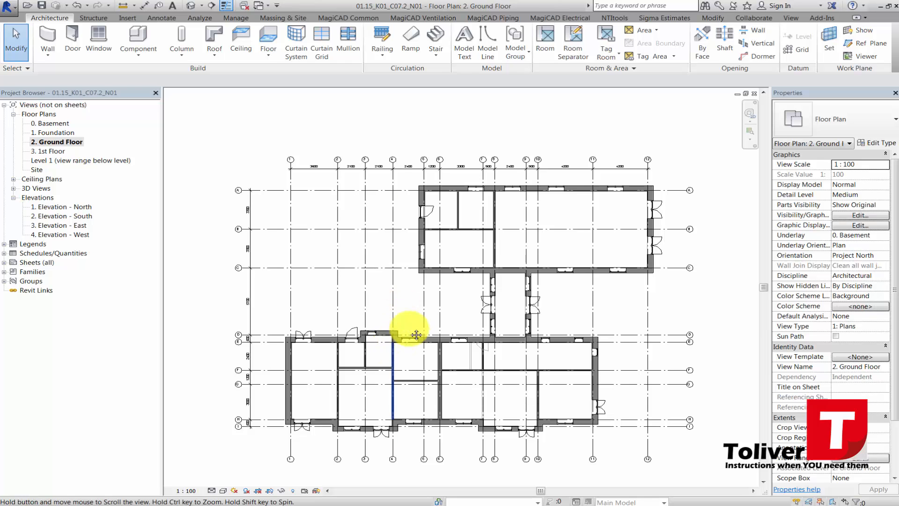
scroll(346, 291, "up", 5)
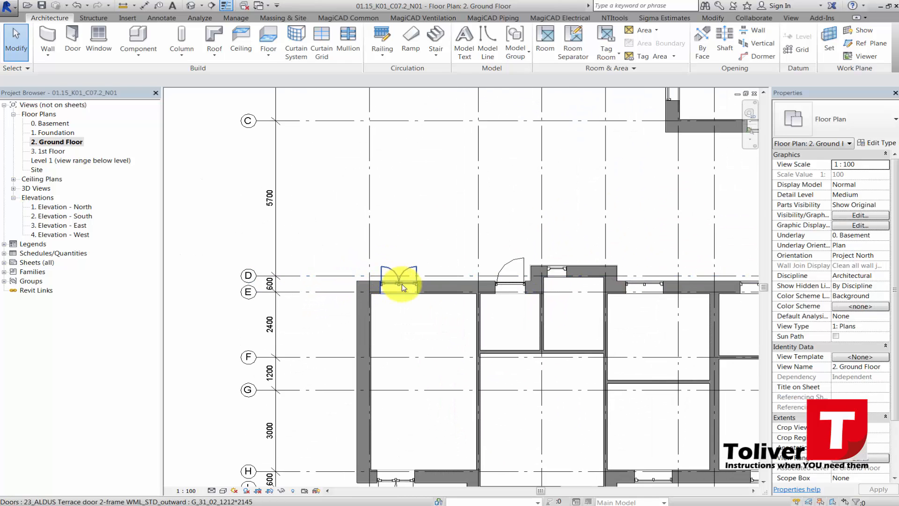
left_click(403, 284)
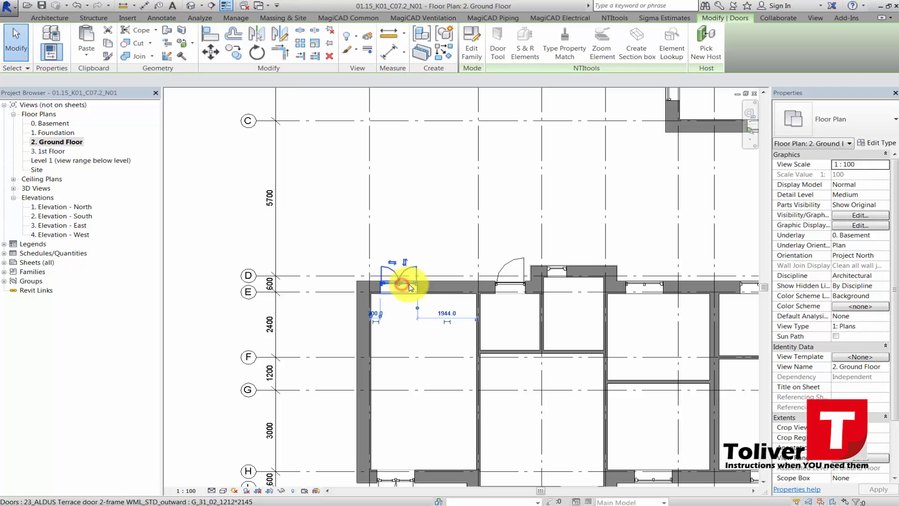
left_click(517, 264, "ctrl")
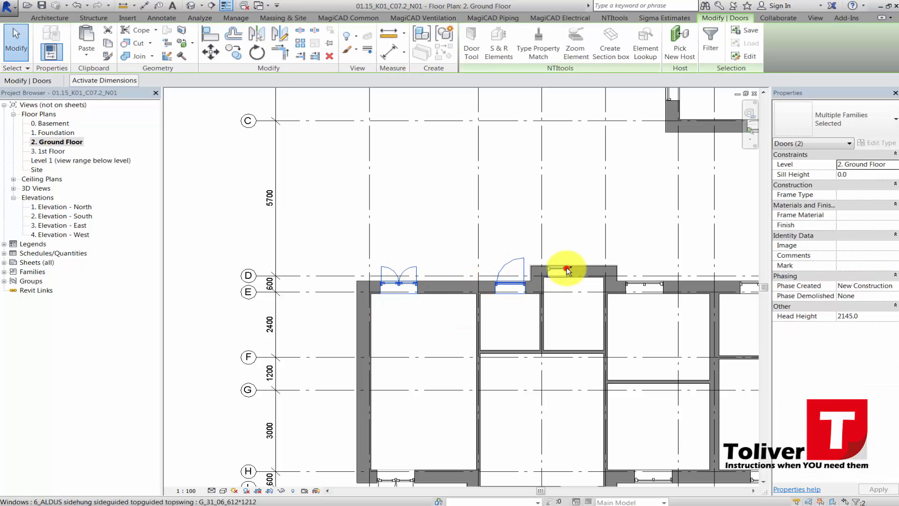
left_click(566, 269, "ctrl")
left_click(645, 283, "ctrl")
- Add the two windows and two terrace doors in the outer wall along grids H and I, between grids 1 and 5, to the selection
scroll(563, 414, "down", 1)
middle_click_drag(563, 414, 516, 287)
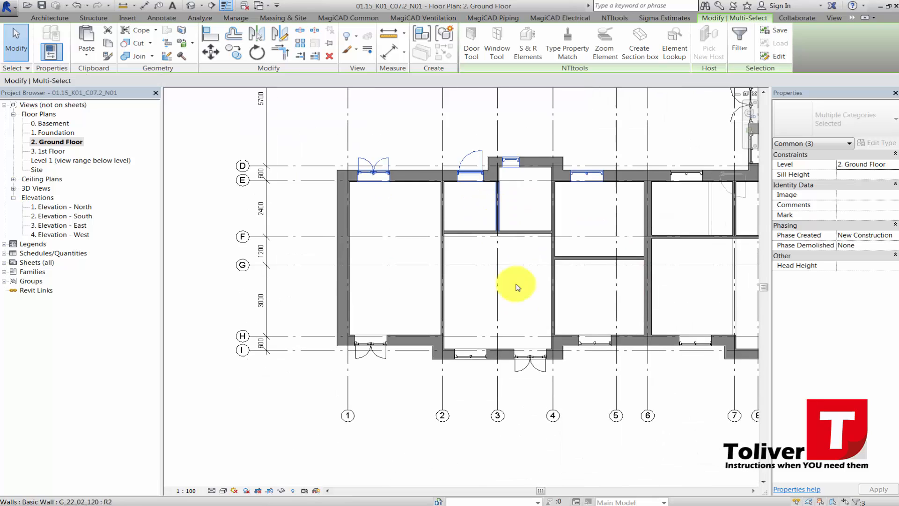
scroll(544, 327, "up", 1)
left_click(591, 346, "ctrl")
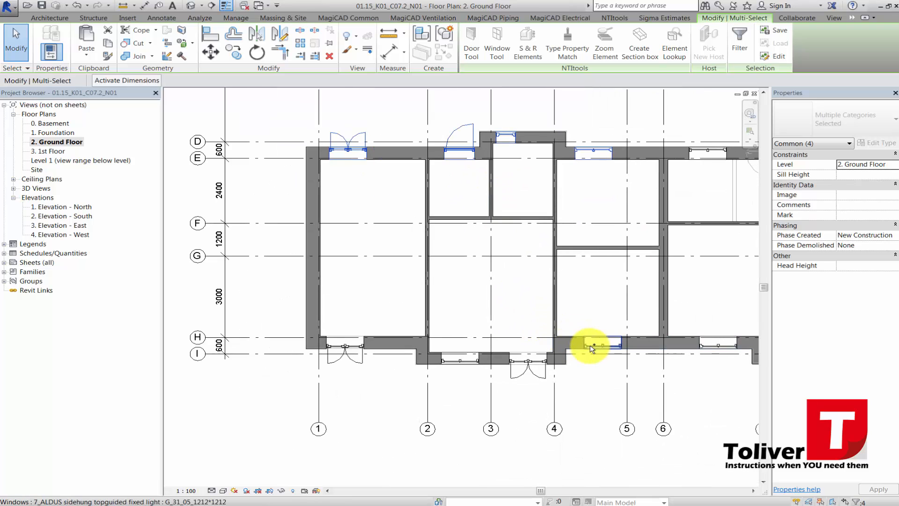
left_click(531, 374, "ctrl")
left_click(471, 362, "ctrl")
left_click(358, 361, "ctrl")
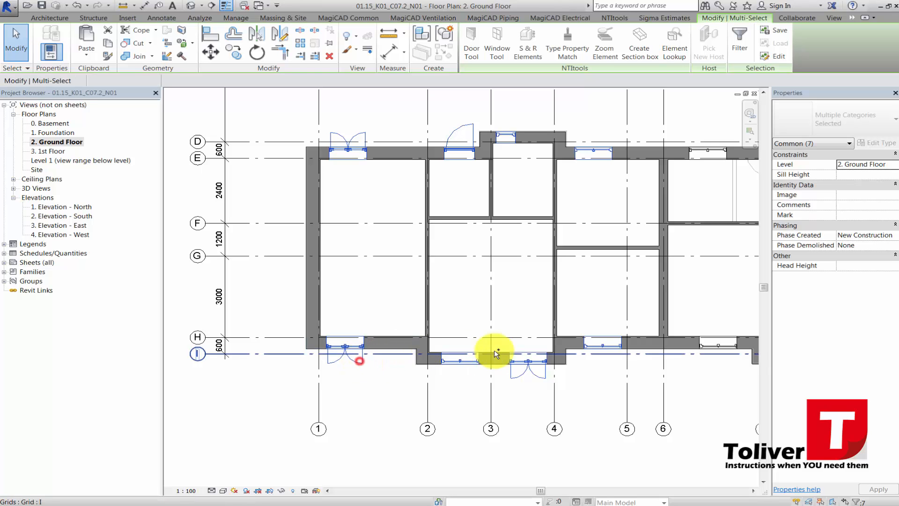
- Add the grid E window between grids 6 and 7, all grid H/I windows and doors from grid 6 to 11, and the grid 11 terrace door to the selection
scroll(493, 353, "down", 1)
middle_click_drag(478, 338, 418, 292)
left_click(630, 290, "ctrl")
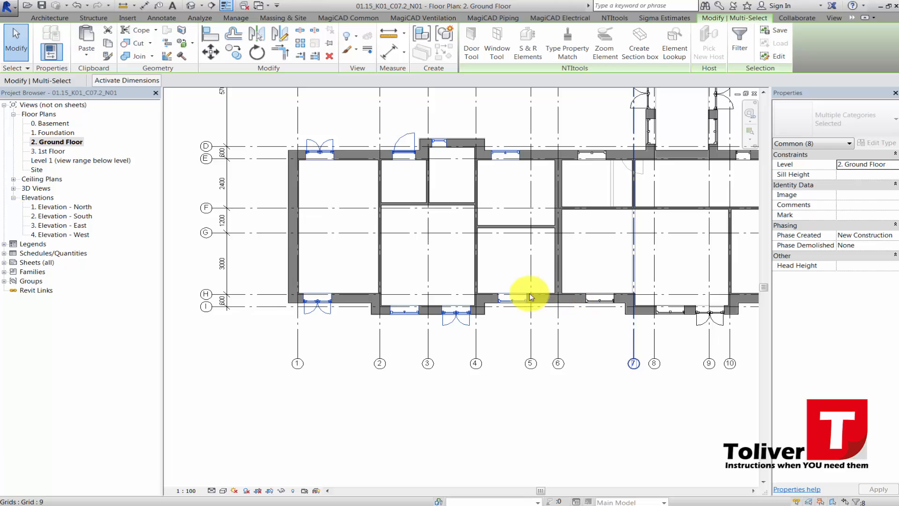
middle_click_drag(529, 293, 506, 298)
middle_click_drag(508, 255, 495, 356)
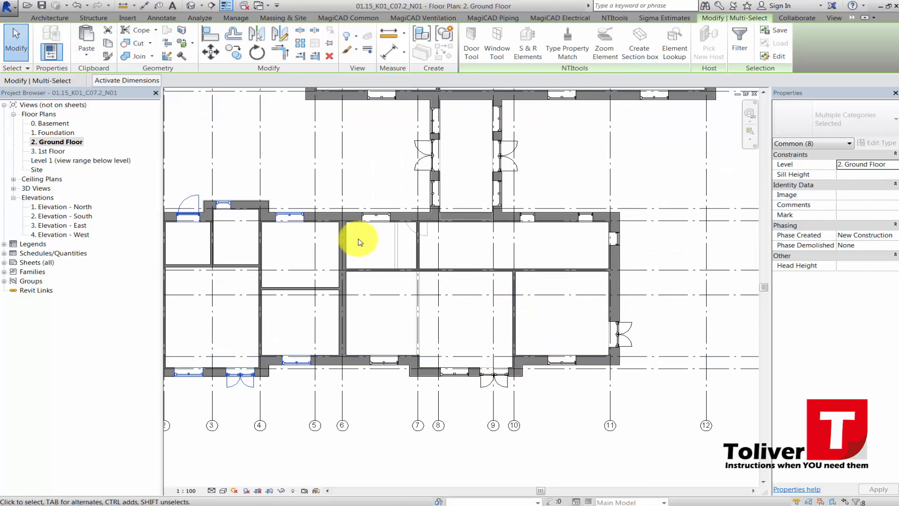
left_click(374, 215, "ctrl")
left_click(390, 365, "ctrl")
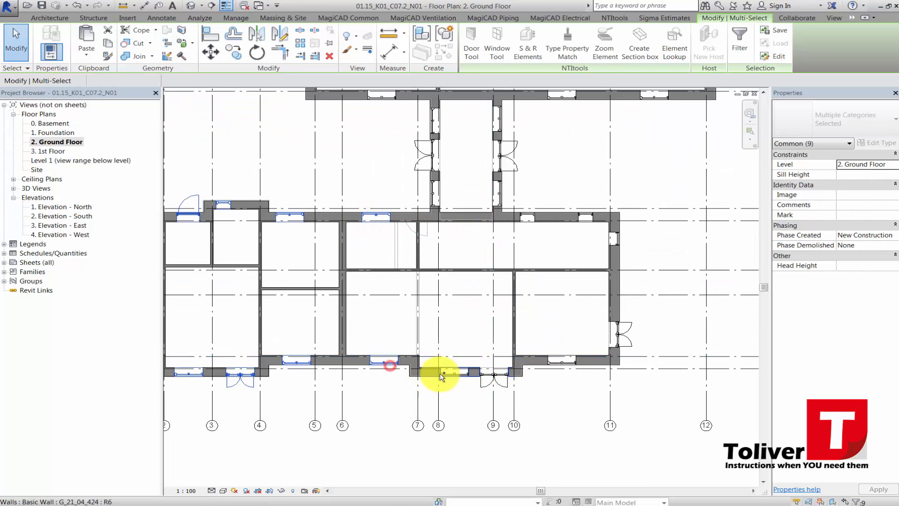
left_click(449, 379, "ctrl")
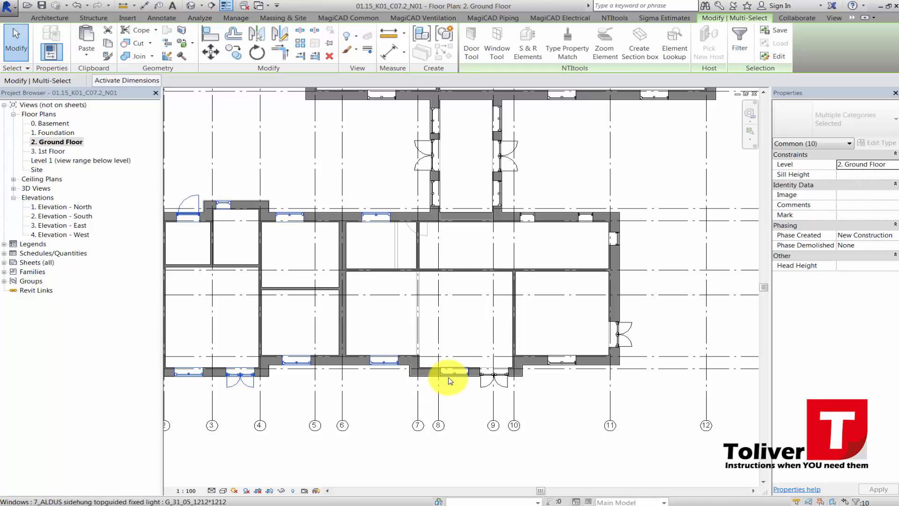
left_click(488, 380, "ctrl")
left_click(555, 362, "ctrl")
left_click(622, 335, "ctrl")
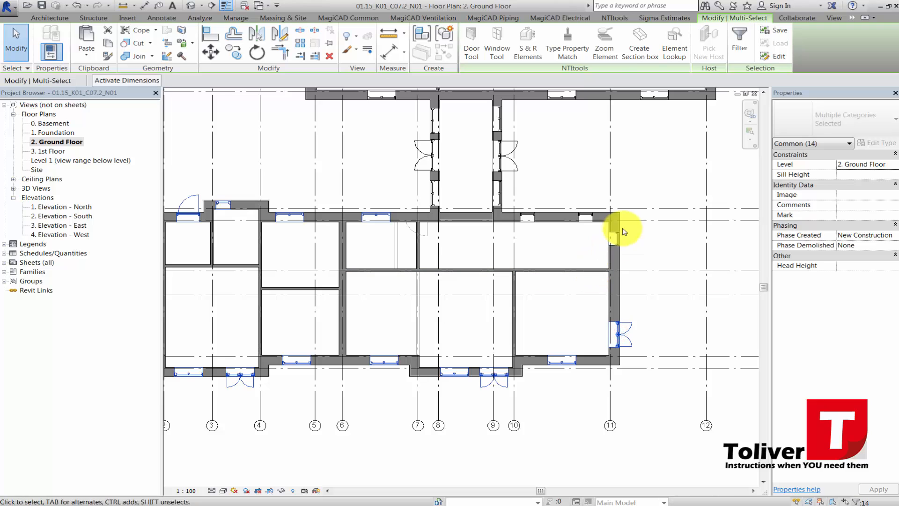
- Copy the selected doors and windows and paste them aligned to the 3. 1st Floor level, saving the project when reminded
scroll(499, 243, "down", 5)
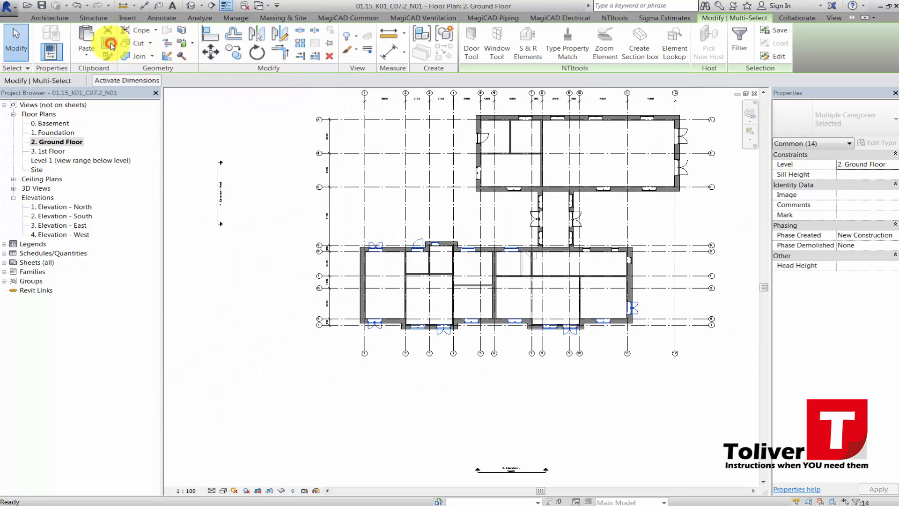
double_click(50, 151)
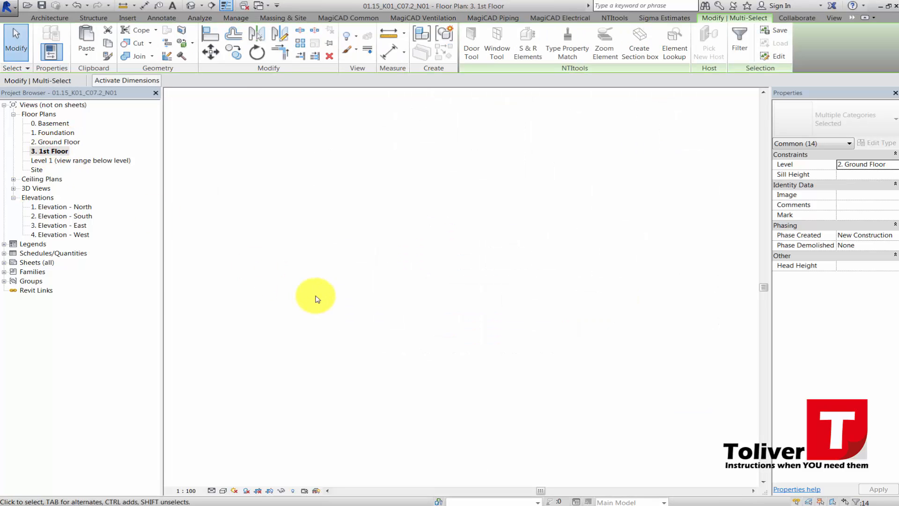
left_click(77, 57)
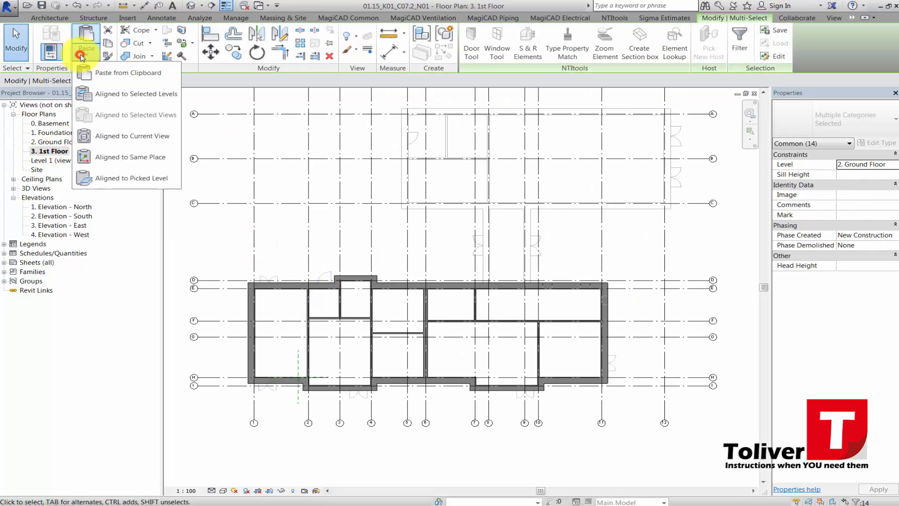
left_click(100, 92)
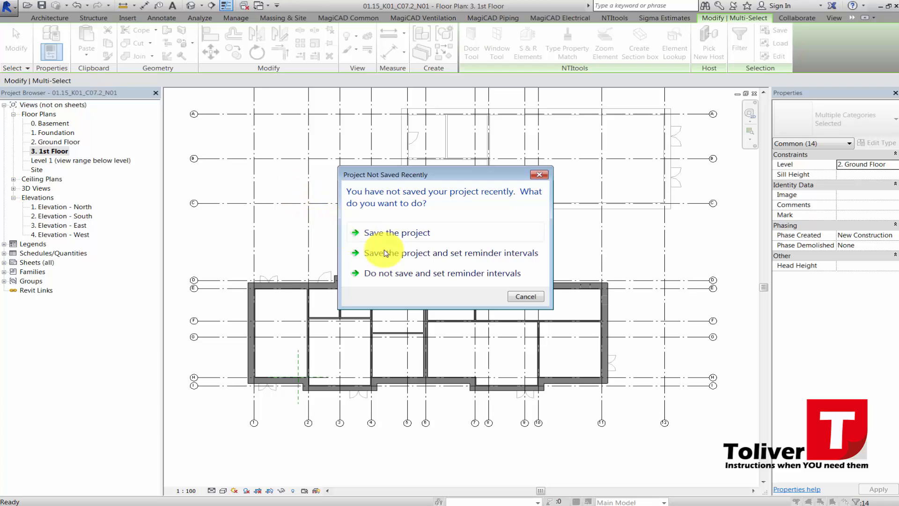
left_click(407, 232)
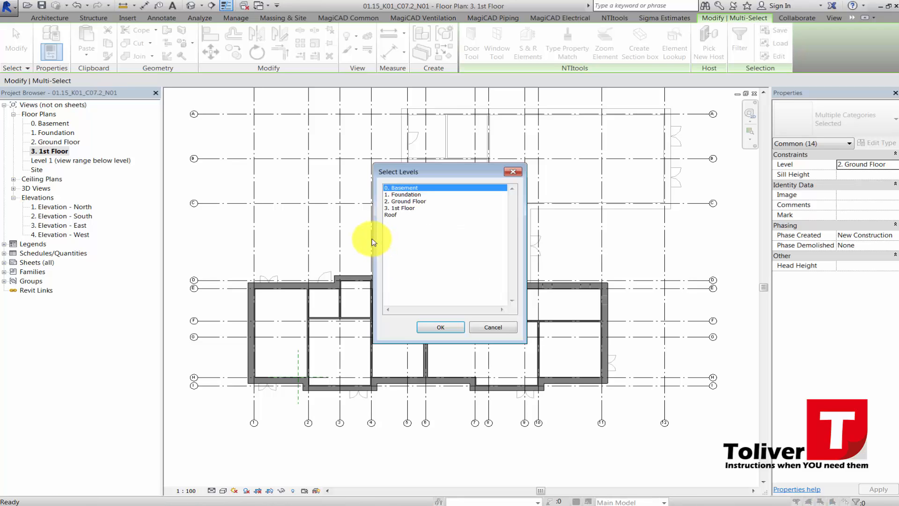
left_click(396, 208)
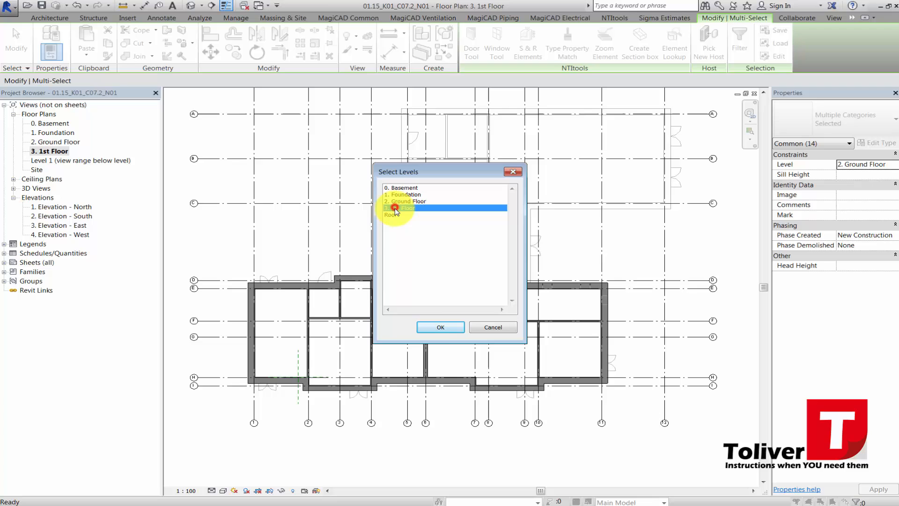
left_click(439, 326)
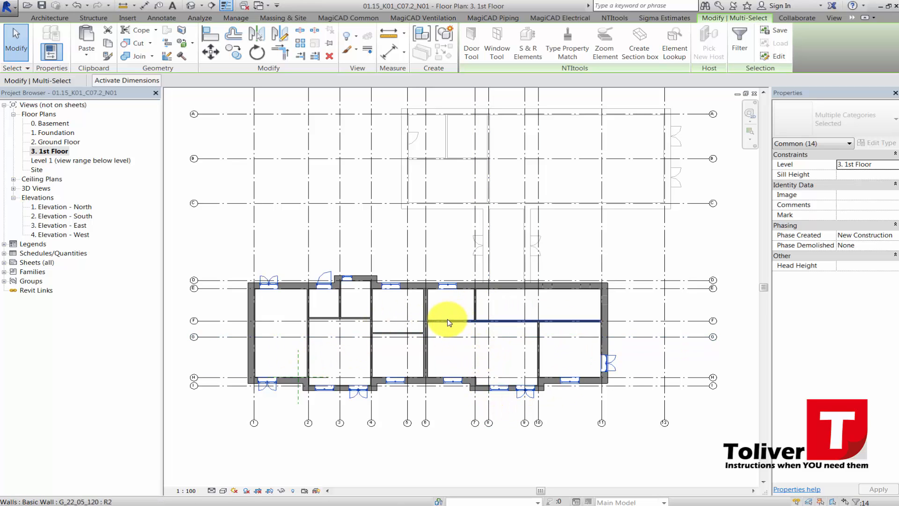
- Open the 3D view and look at the upper-floor windows on the rear facade of the two-storey building
left_click(194, 6)
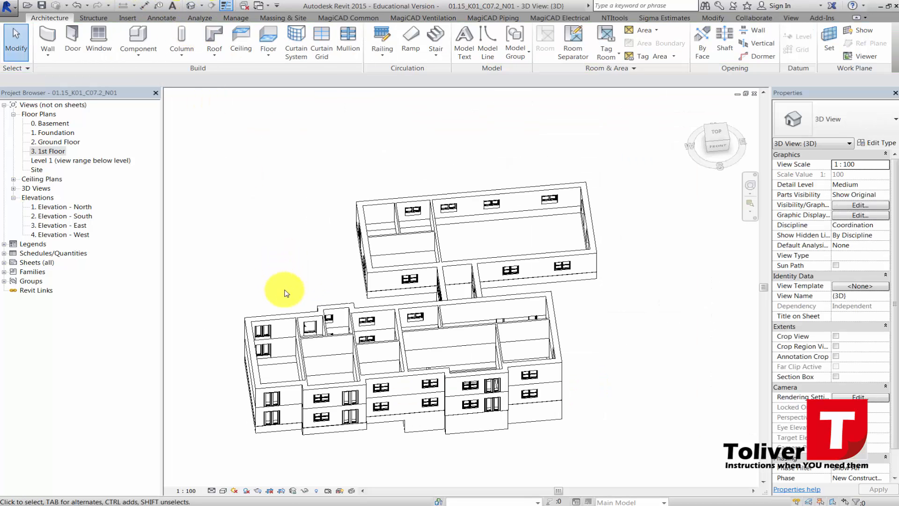
middle_click_drag(300, 303, 572, 318, "shift")
scroll(427, 281, "up", 8)
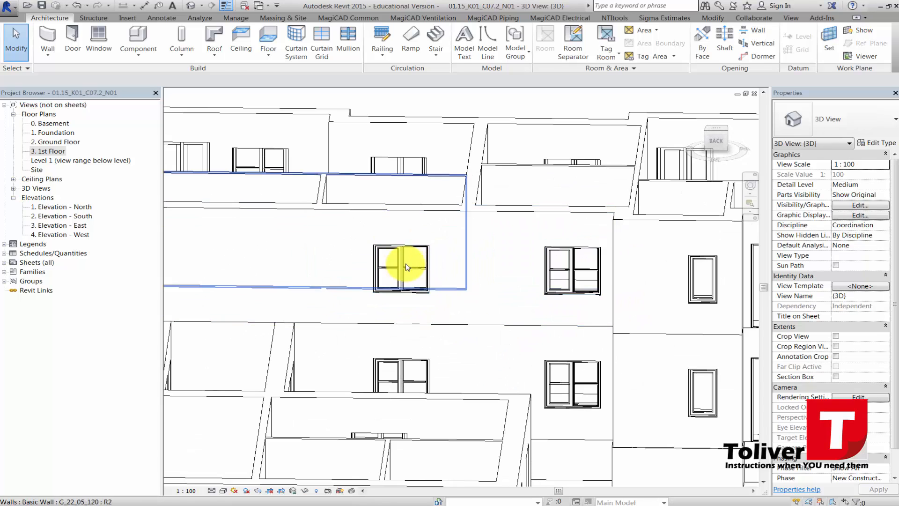
middle_click_drag(401, 268, 385, 281, "shift")
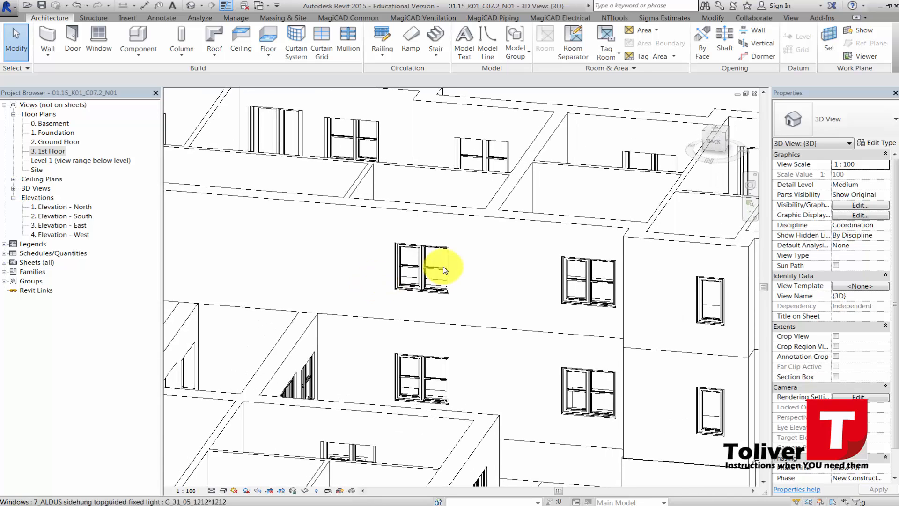
scroll(439, 267, "up", 3)
- Turn off Mullion Horizontal Center in the type properties of the G_31_05_1212*1212 window
left_click(397, 272)
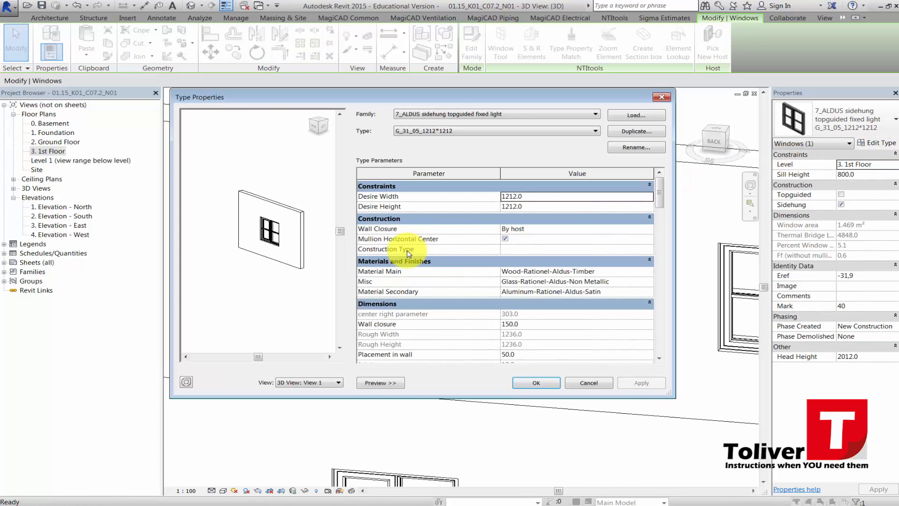
left_click_drag(445, 99, 518, 13)
mouse_move(732, 119)
left_mouse_down()
mouse_move(734, 201)
mouse_move(750, 232)
mouse_move(747, 263)
mouse_move(733, 133)
left_mouse_up()
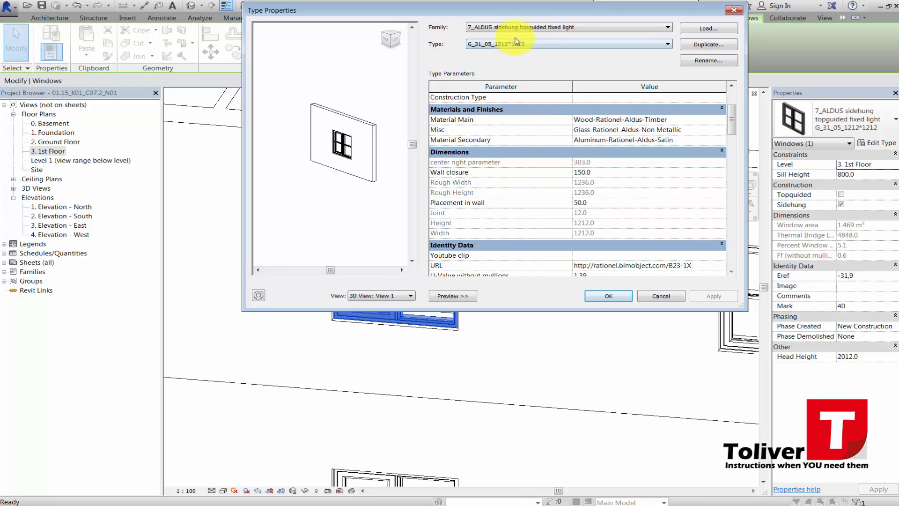
left_click_drag(517, 16, 607, 14)
left_click_drag(823, 123, 809, 100)
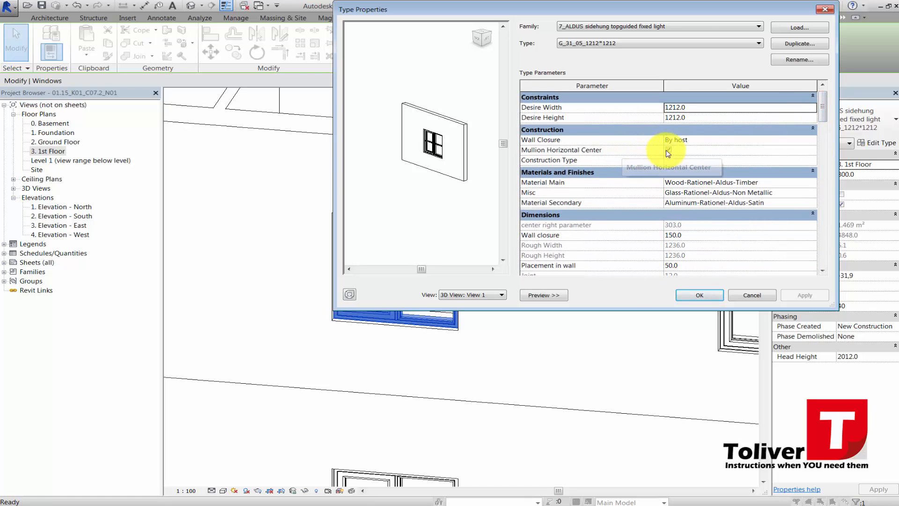
left_click(669, 151)
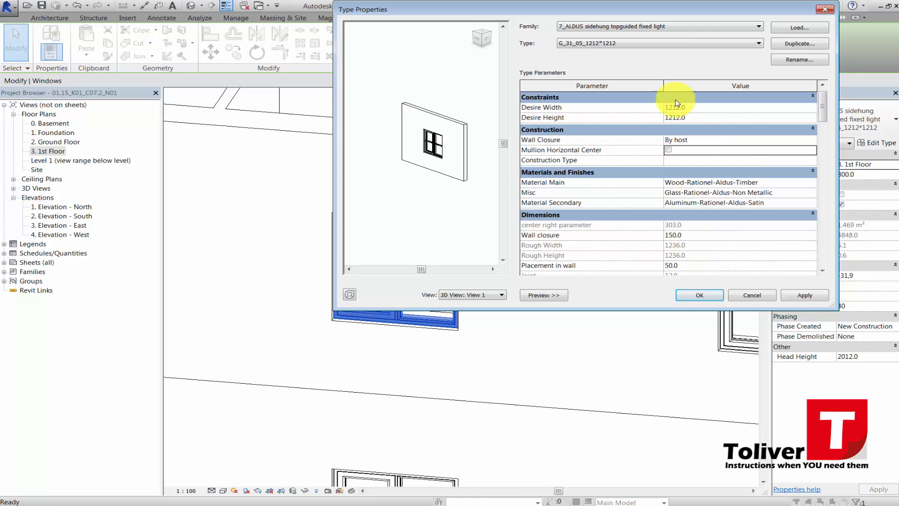
left_click_drag(599, 7, 898, 22)
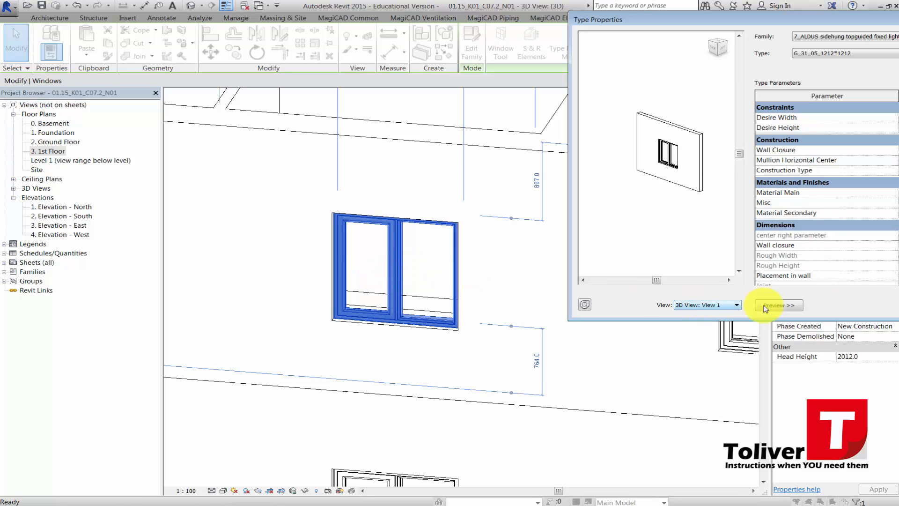
key("Return")
- Examine the windows and doors on both floors and the front building across the whole 3D model
scroll(297, 233, "down", 2)
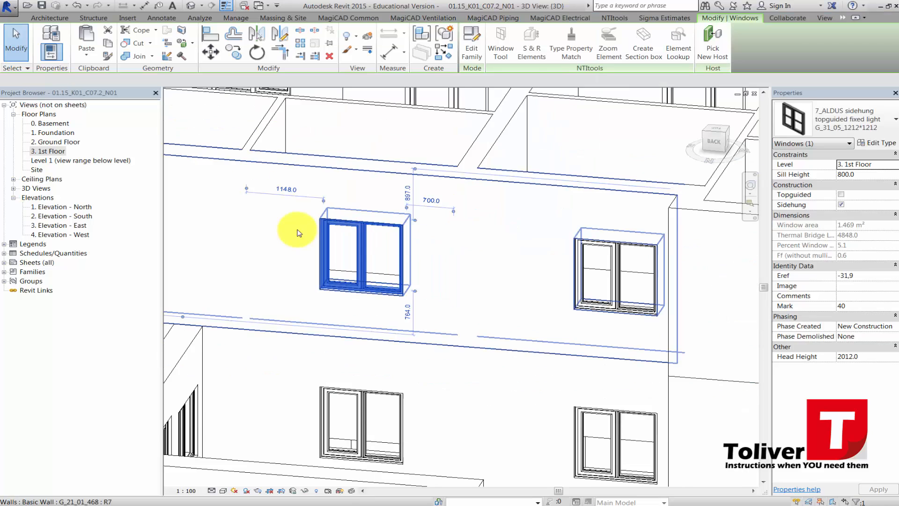
scroll(297, 233, "down", 3)
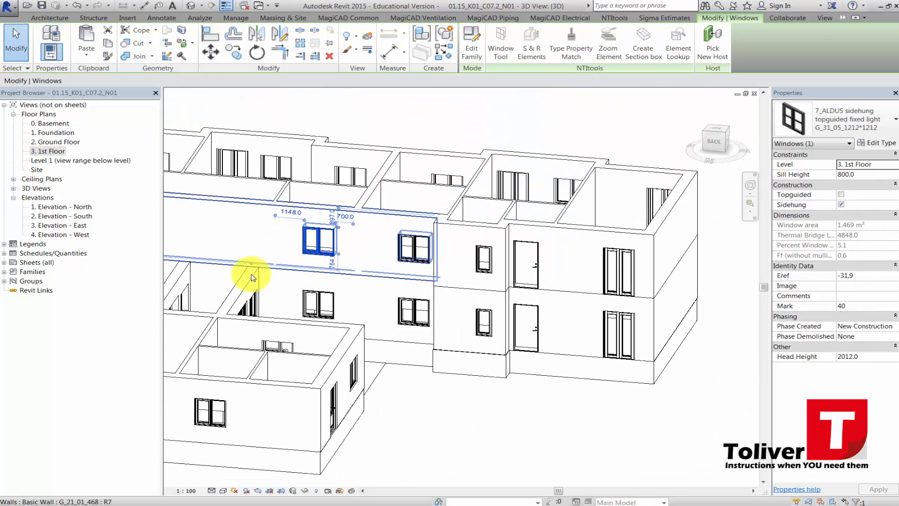
middle_click_drag(307, 321, 407, 275)
scroll(408, 277, "down", 1)
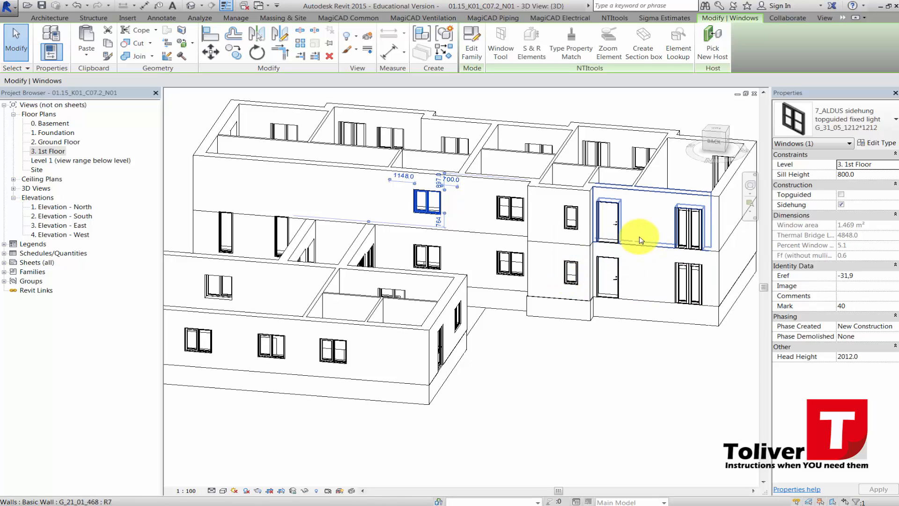
scroll(365, 249, "down", 1)
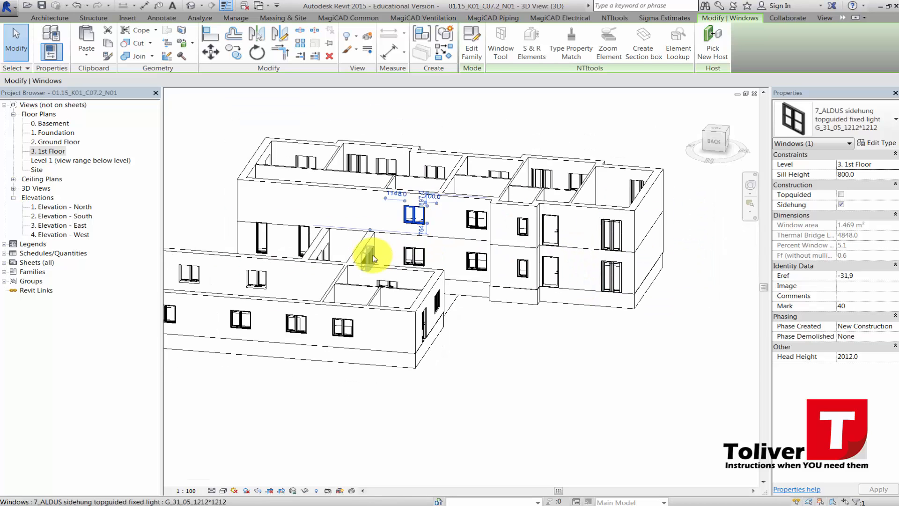
middle_click(288, 338)
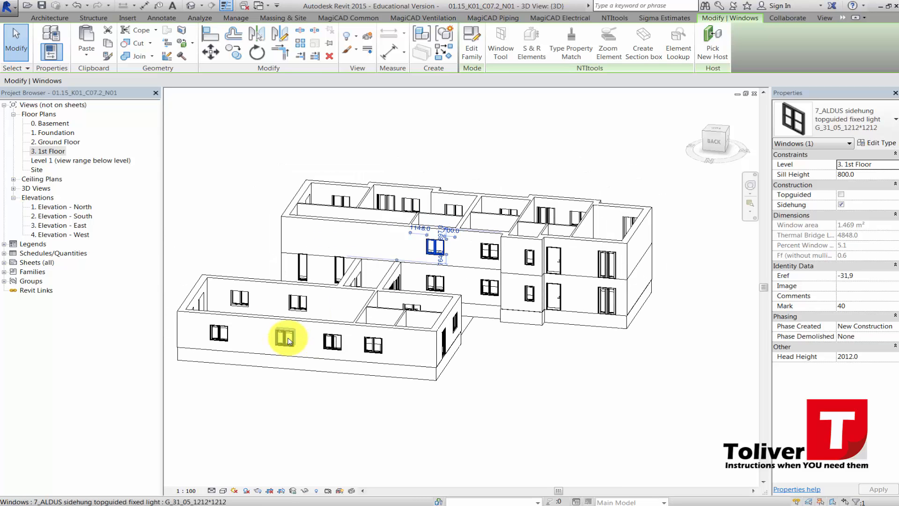